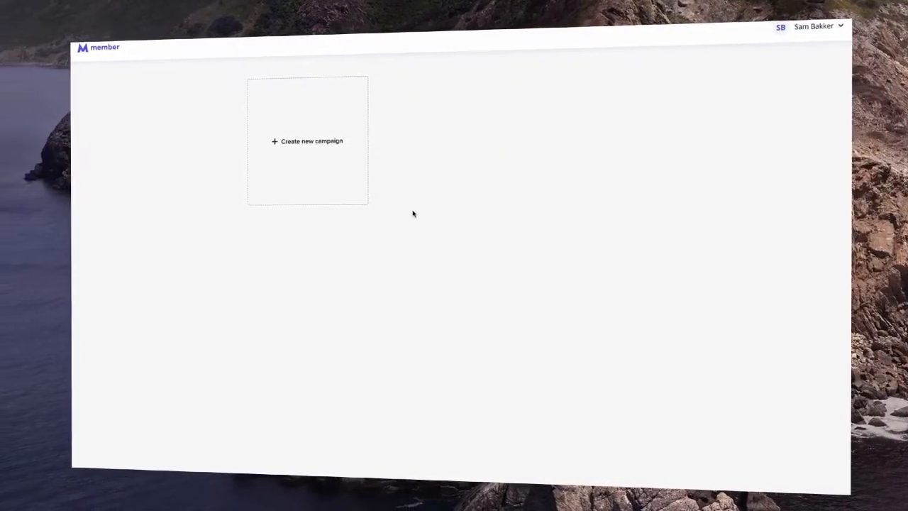
- Bring up the Course-or-Challenge choice for a new campaign item, then dismiss it
{"action": "left_click", "coordinate": [336, 149]}
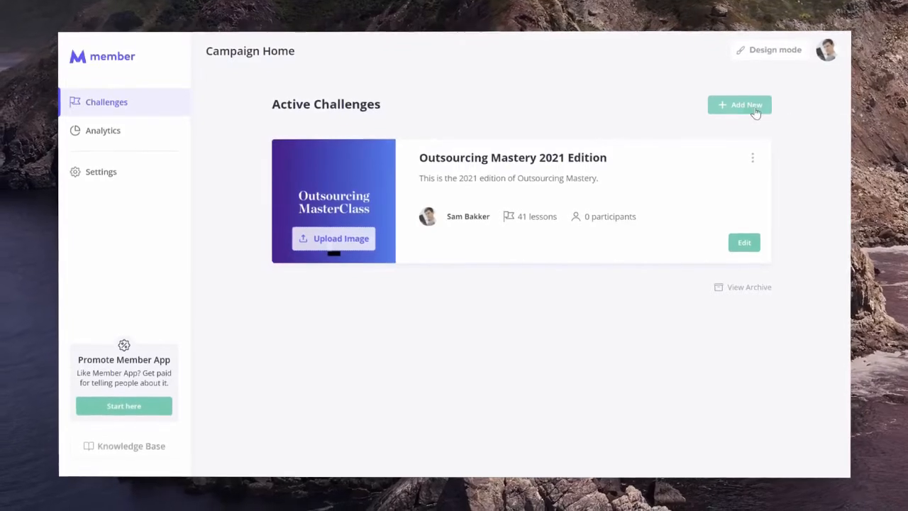
{"action": "left_click", "coordinate": [747, 107]}
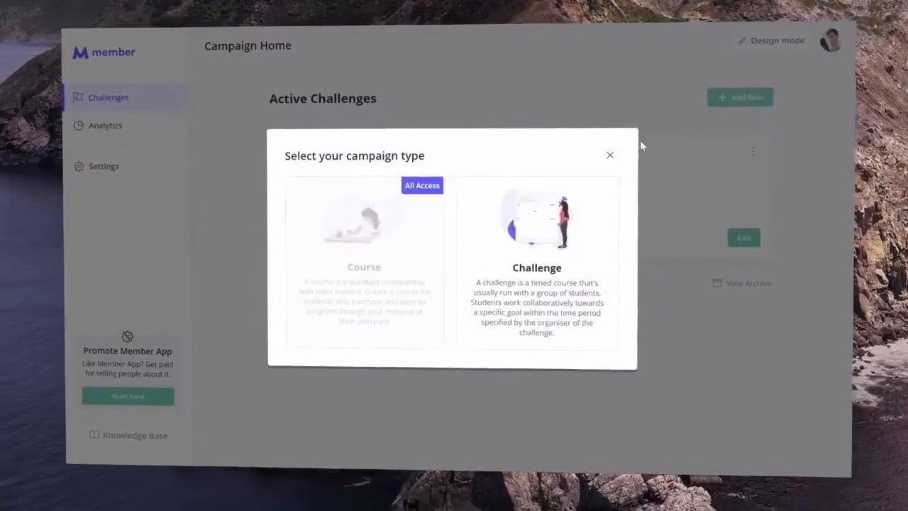
{"action": "left_click", "coordinate": [611, 154]}
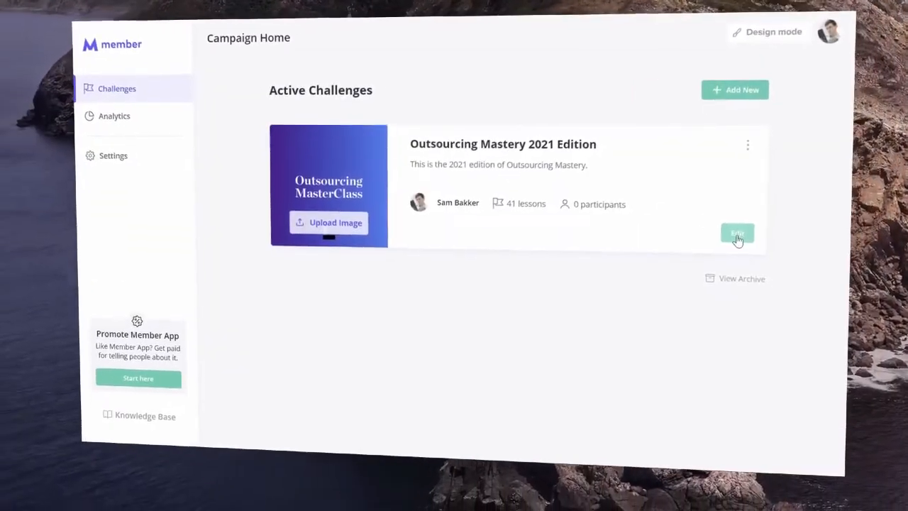
- Look through the Outsourcing Mastery 2021 Edition challenge and preview it in Design mode
{"action": "left_click", "coordinate": [739, 236]}
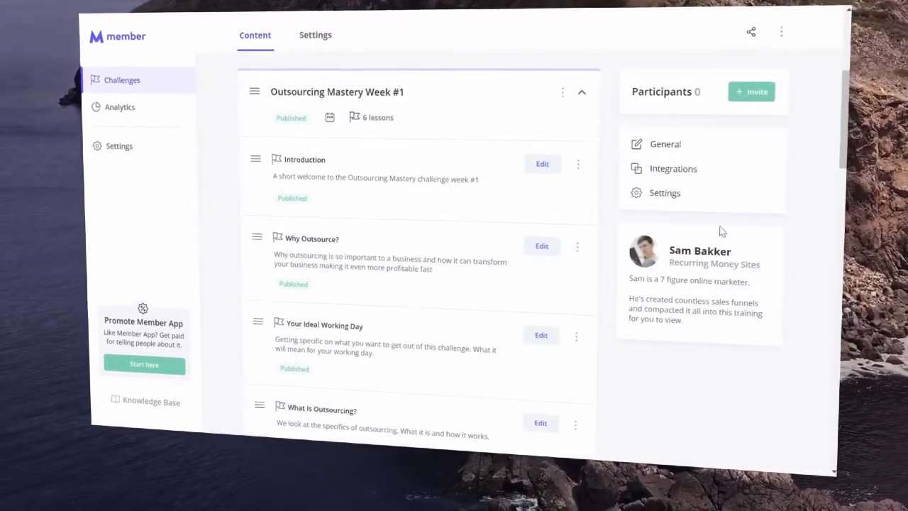
{"action": "scroll", "coordinate": [259, 191], "scroll_direction": "down", "scroll_amount": 5}
{"action": "scroll", "coordinate": [262, 205], "scroll_direction": "down", "scroll_amount": 5}
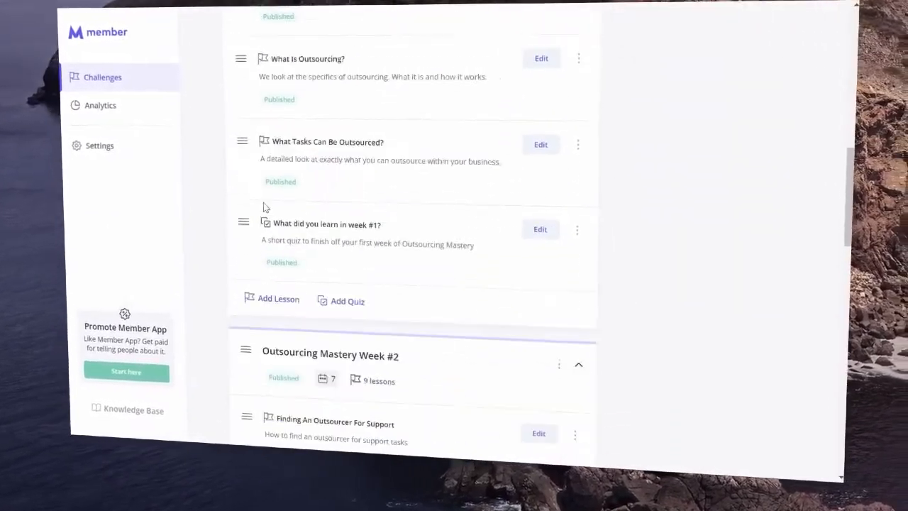
{"action": "scroll", "coordinate": [260, 210], "scroll_direction": "up", "scroll_amount": 15}
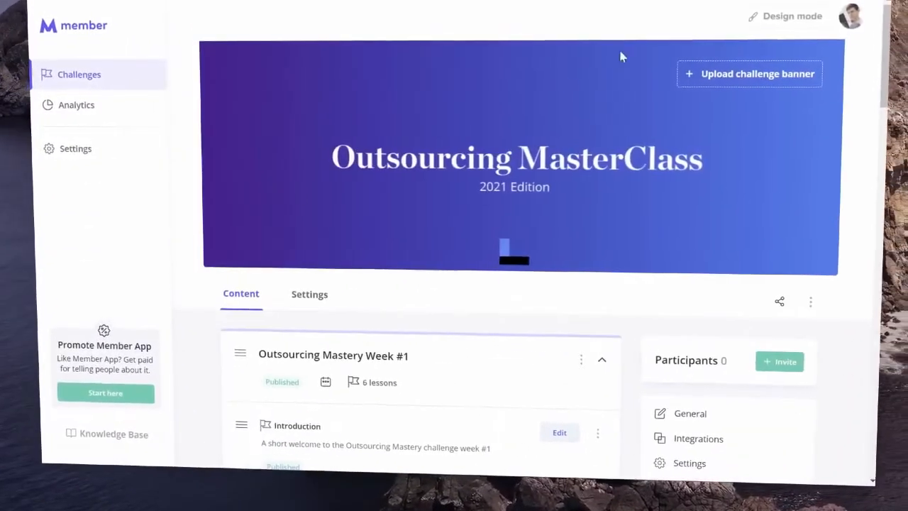
{"action": "left_click", "coordinate": [770, 14]}
{"action": "scroll", "coordinate": [403, 186], "scroll_direction": "down", "scroll_amount": 10}
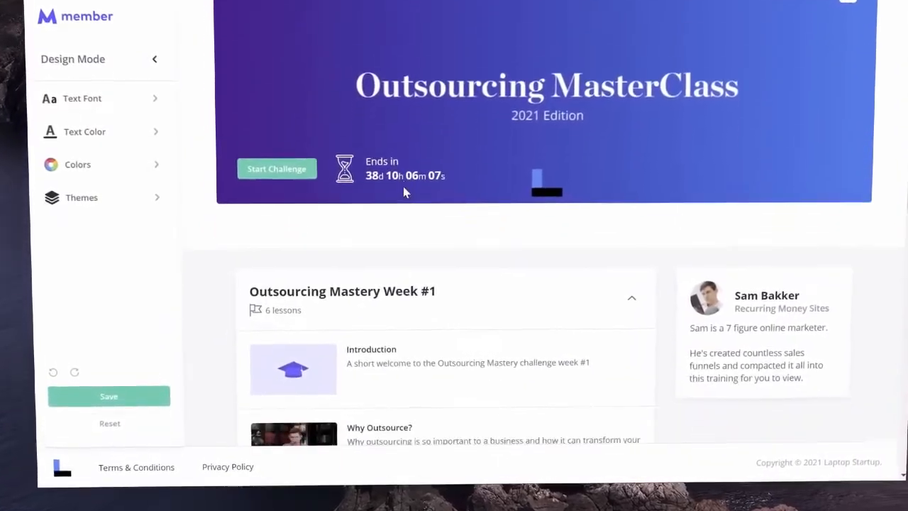
{"action": "scroll", "coordinate": [410, 189], "scroll_direction": "down", "scroll_amount": 5}
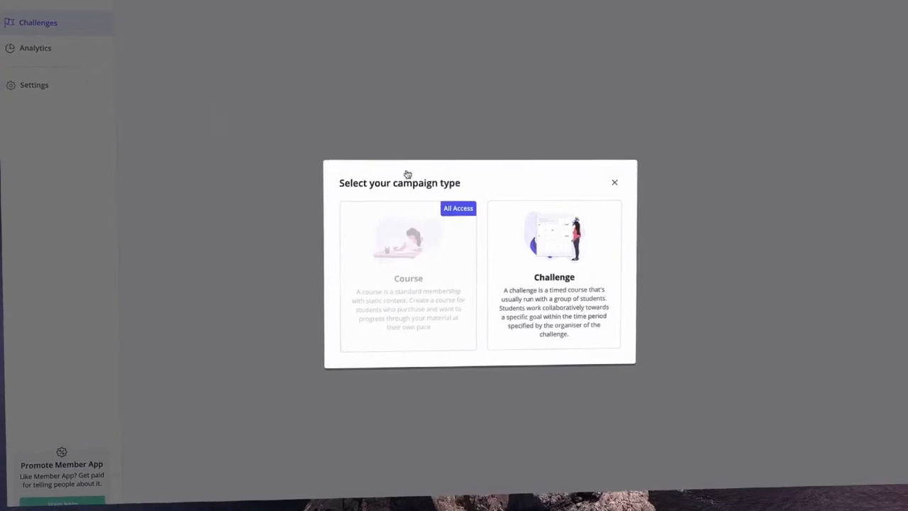
- Choose Challenge, name it 'Recurring Money Sites 14 Day Challenge', and add a description and cover image
{"action": "left_click", "coordinate": [533, 219]}
{"action": "type", "text": "Recurring Money Sites 14 Day Challenge"}
{"action": "key", "text": "Tab"}
{"action": "type", "text": "This"}
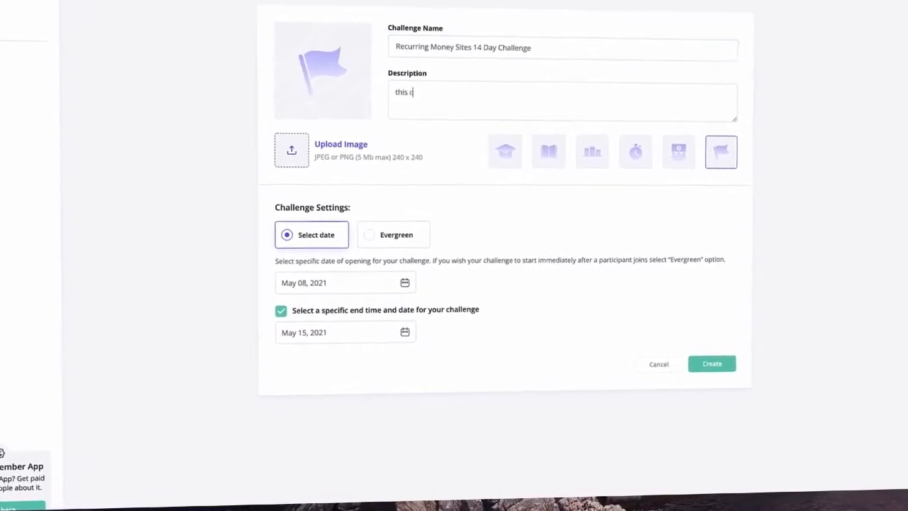
{"action": "left_click", "coordinate": [558, 391]}
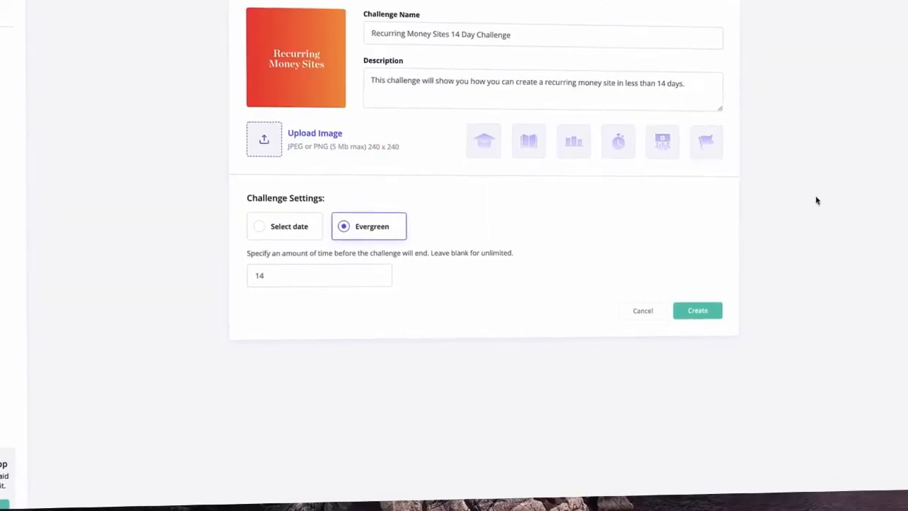
- Try a May 10, 2021 start date, then make it evergreen for 14 days and create it
{"action": "left_click", "coordinate": [291, 228]}
{"action": "left_click", "coordinate": [272, 279]}
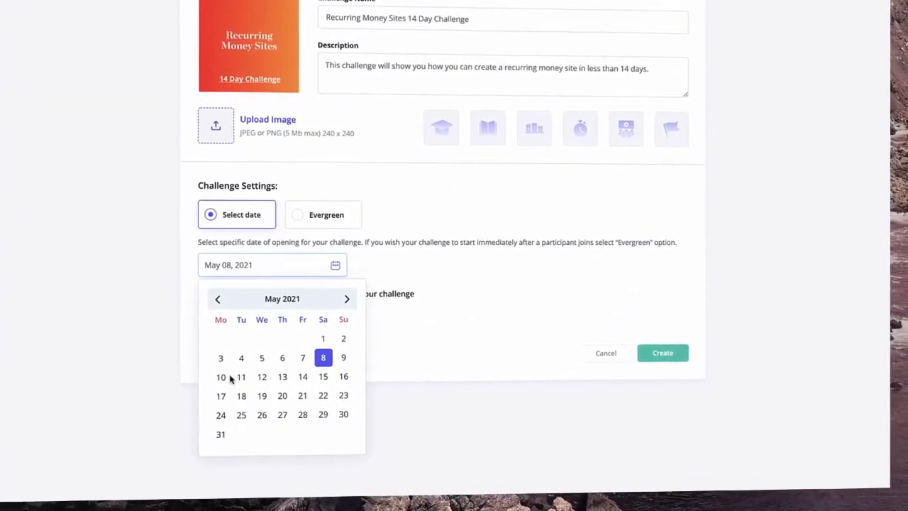
{"action": "left_click", "coordinate": [225, 376]}
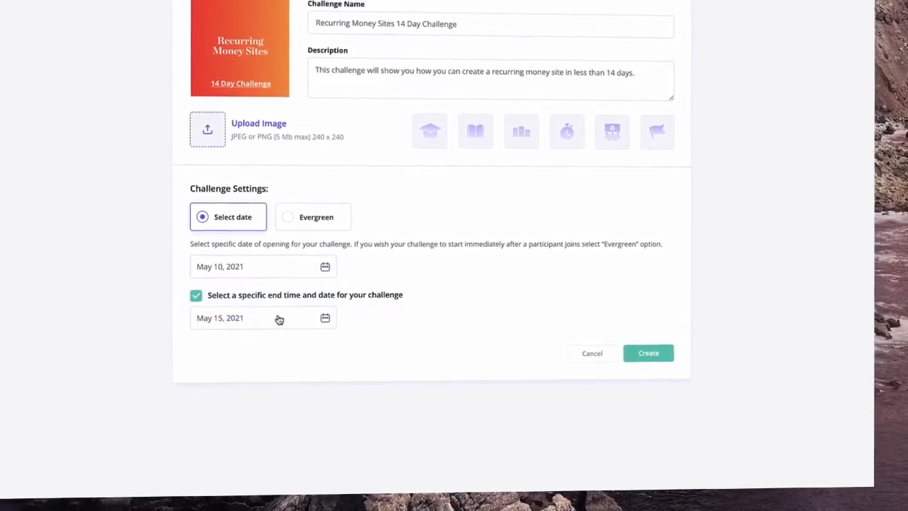
{"action": "left_click", "coordinate": [197, 294]}
{"action": "left_click", "coordinate": [197, 294]}
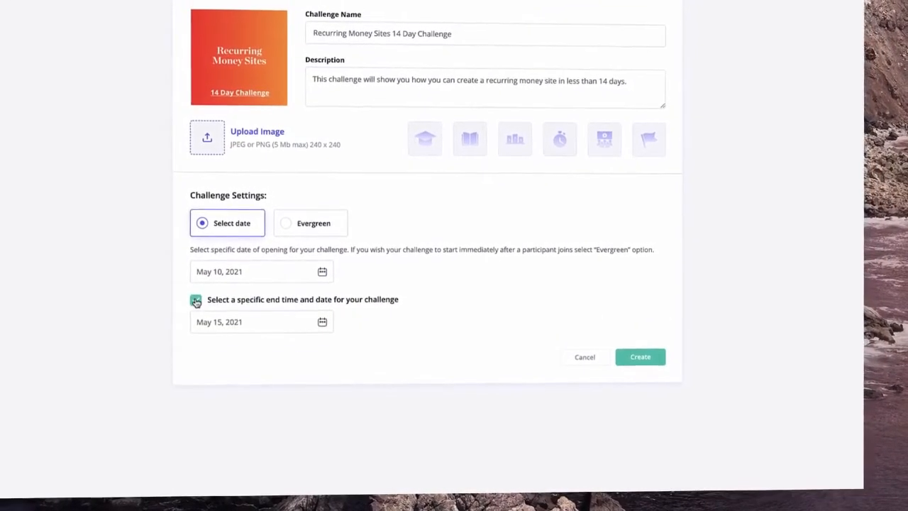
{"action": "left_click", "coordinate": [317, 231]}
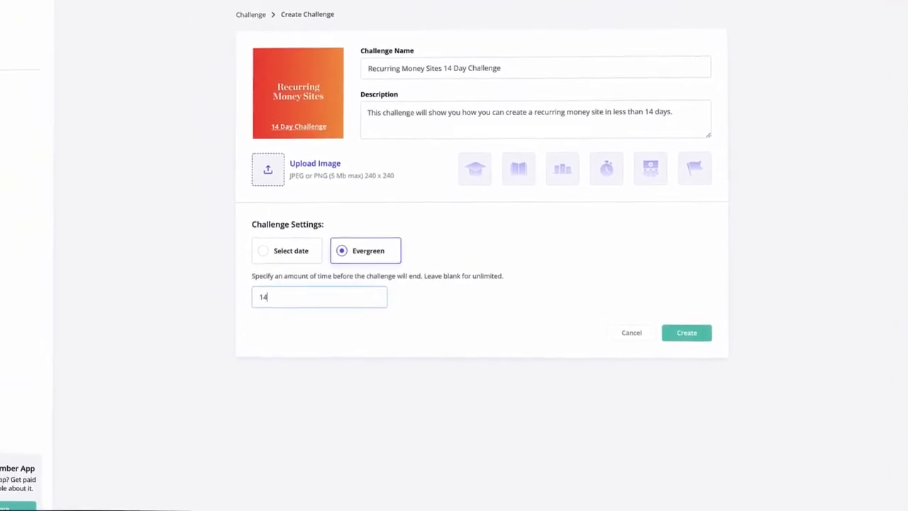
{"action": "left_click", "coordinate": [717, 341]}
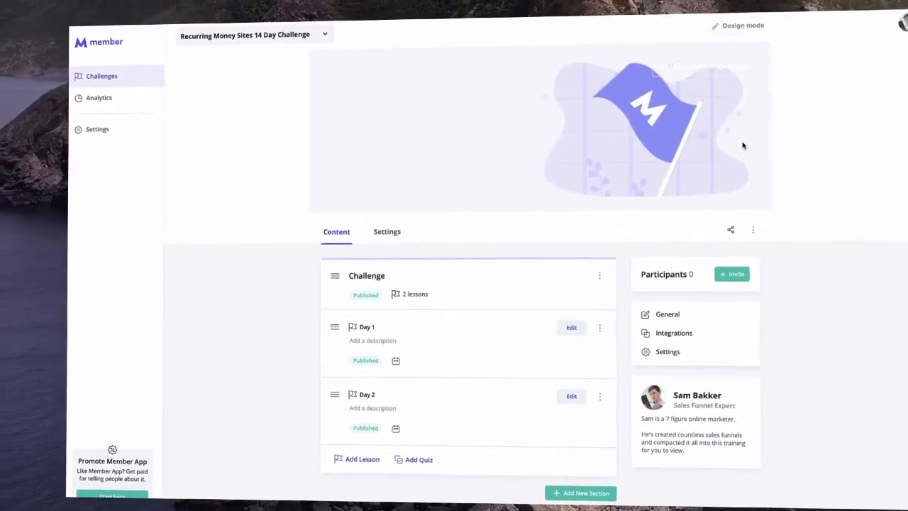
- Add the orange banner and describe Day 7 as 'What software tools can help you to create everything faster'
{"action": "left_click", "coordinate": [709, 67]}
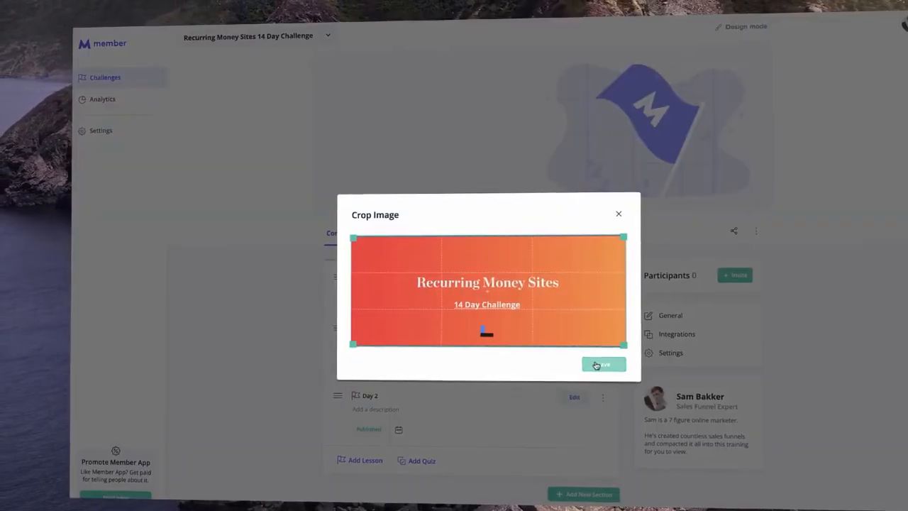
{"action": "left_click", "coordinate": [602, 364]}
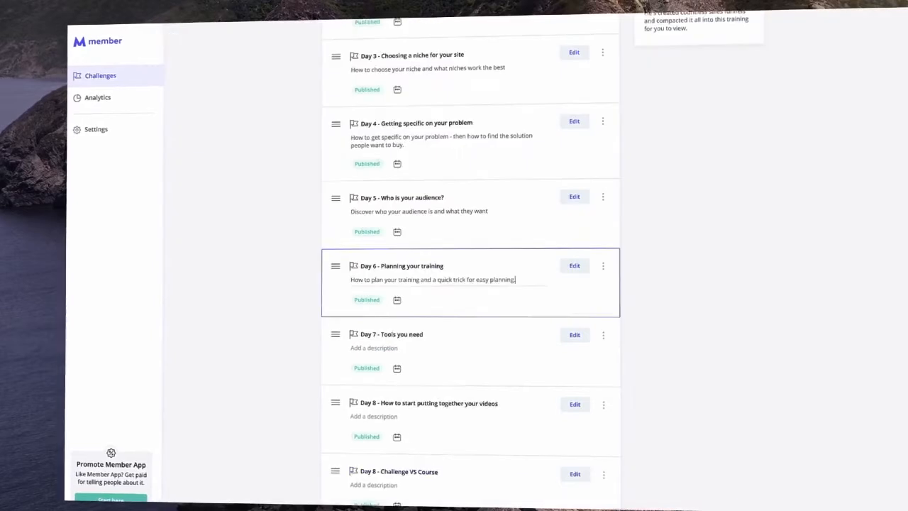
{"action": "scroll", "coordinate": [458, 282], "scroll_direction": "down", "scroll_amount": 2}
{"action": "left_click", "coordinate": [440, 293]}
{"action": "type", "text": "What software tools can help you to create everything faster"}
{"action": "scroll", "coordinate": [395, 288], "scroll_direction": "down", "scroll_amount": 2}
{"action": "left_click", "coordinate": [395, 288]}
- Move Day 5 above Day 4 and set lesson unlock days, with Day 3 unlocking on day 2
{"action": "scroll", "coordinate": [369, 286], "scroll_direction": "up", "scroll_amount": 3}
{"action": "left_click_drag", "start_coordinate": [324, 286], "coordinate": [322, 213]}
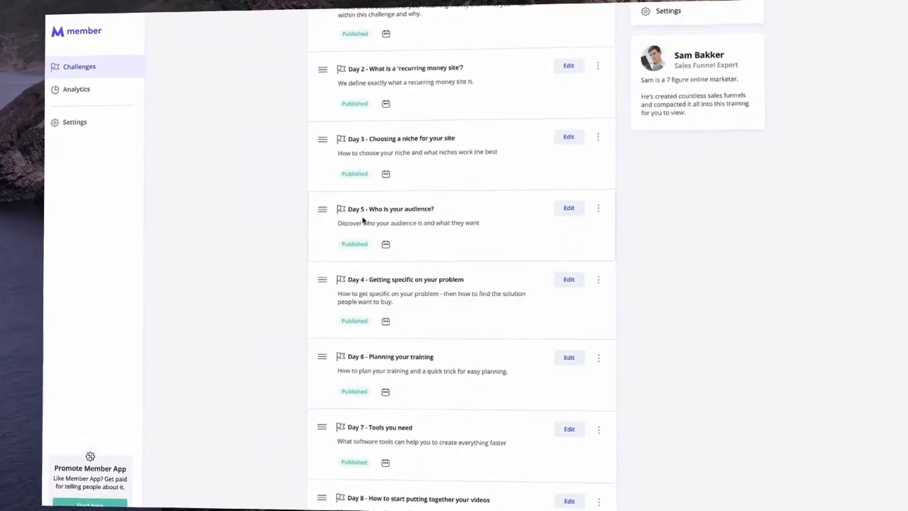
{"action": "scroll", "coordinate": [362, 220], "scroll_direction": "up", "scroll_amount": 5}
{"action": "left_click", "coordinate": [381, 346]}
{"action": "type", "text": "2"}
{"action": "scroll", "coordinate": [389, 366], "scroll_direction": "down", "scroll_amount": 2}
{"action": "left_click", "coordinate": [378, 352]}
{"action": "left_click", "coordinate": [375, 432]}
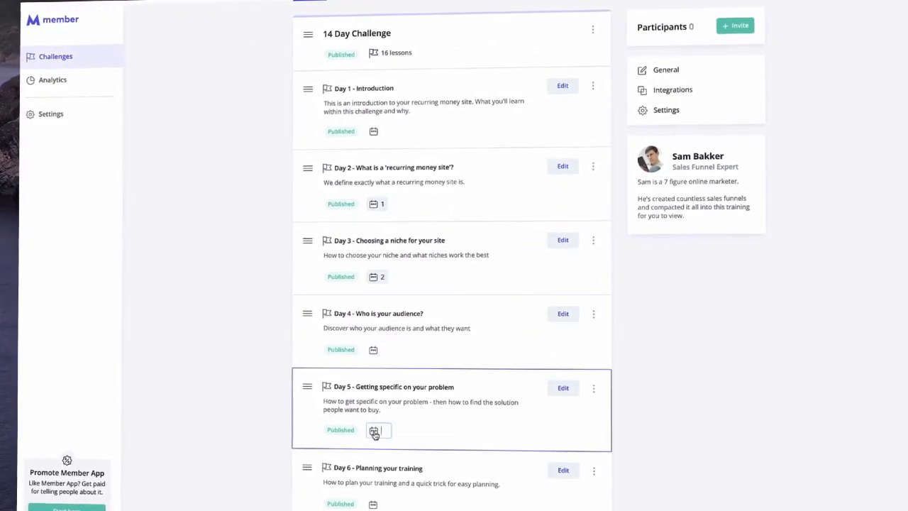
{"action": "scroll", "coordinate": [234, 216], "scroll_direction": "up", "scroll_amount": 3}
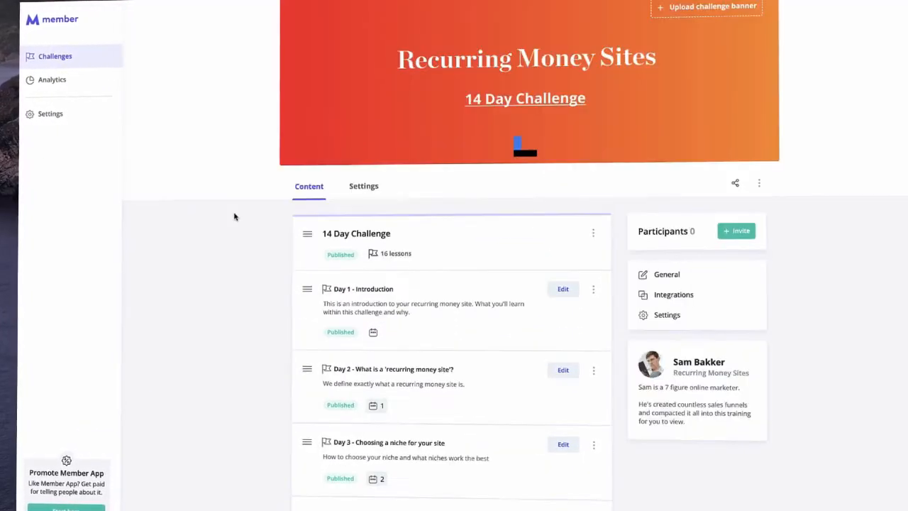
- Build Day 1 - Introduction from a blank template with a headline and a divider line
{"action": "left_click", "coordinate": [563, 290]}
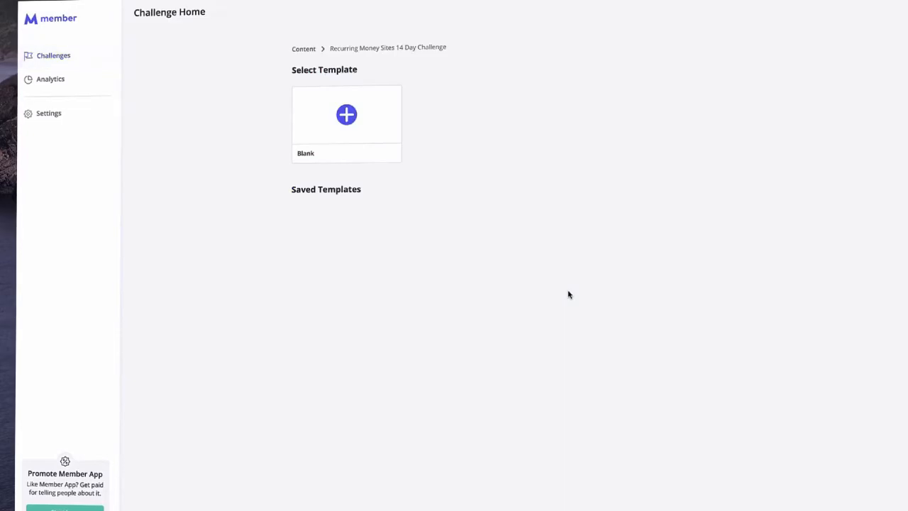
{"action": "left_click", "coordinate": [344, 122]}
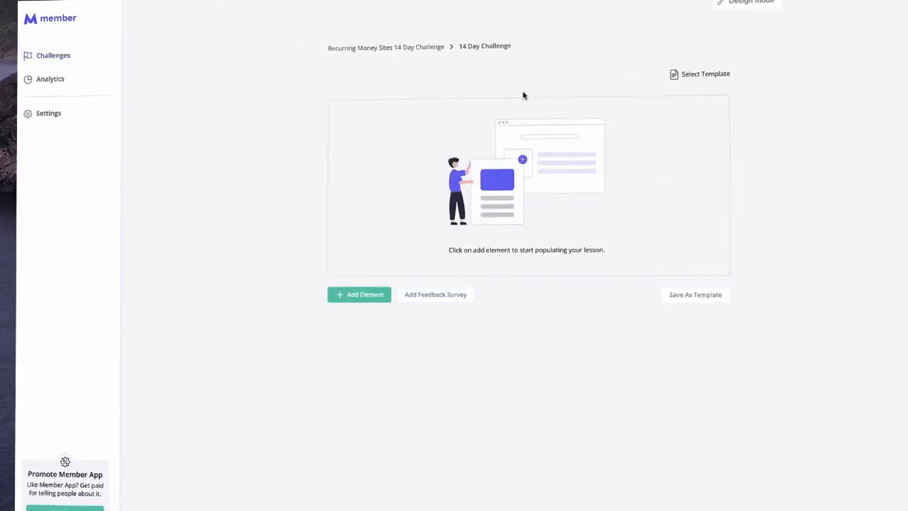
{"action": "left_click", "coordinate": [361, 295]}
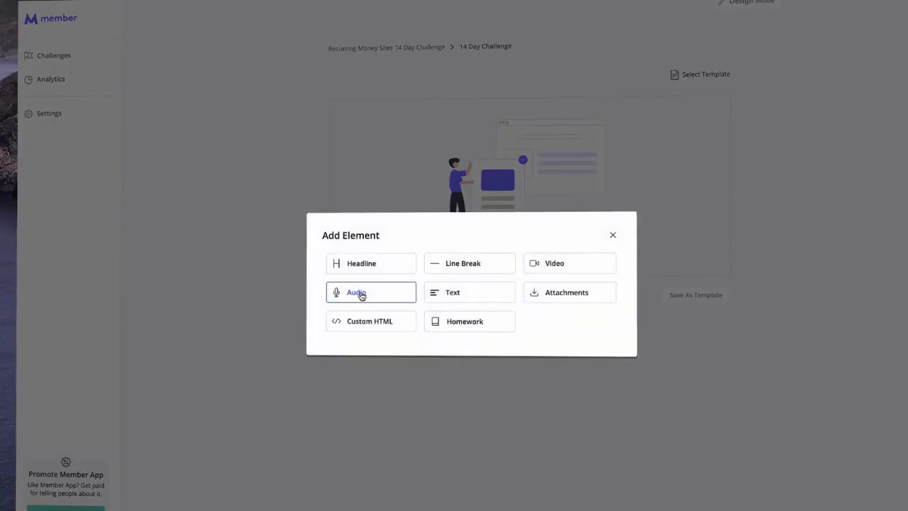
{"action": "left_click", "coordinate": [382, 266]}
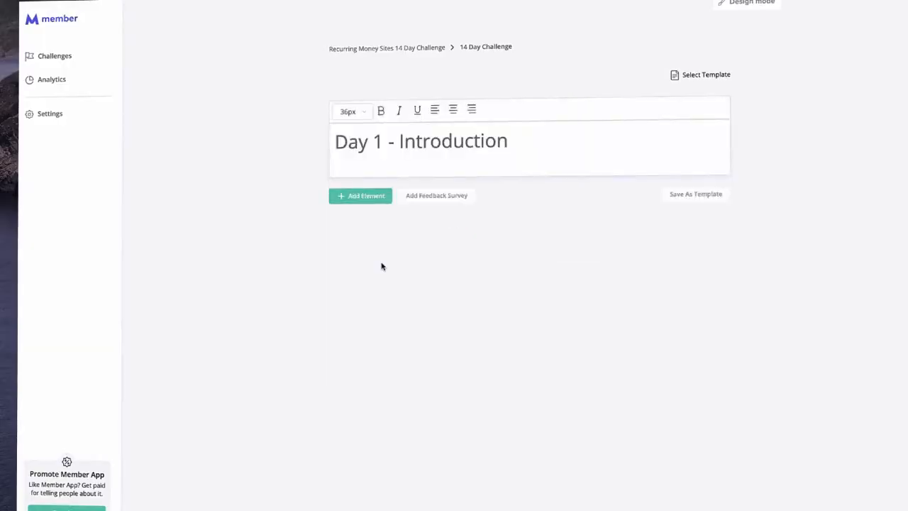
{"action": "left_click", "coordinate": [379, 201]}
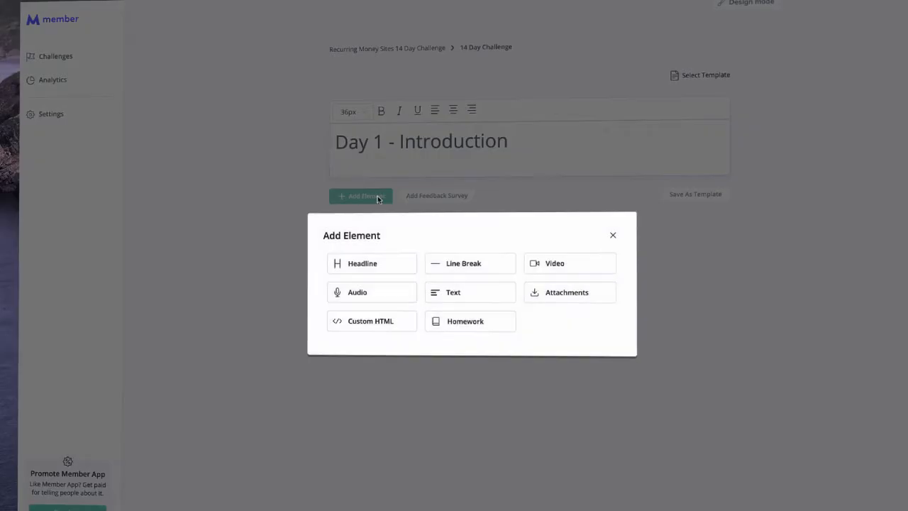
{"action": "left_click", "coordinate": [457, 262]}
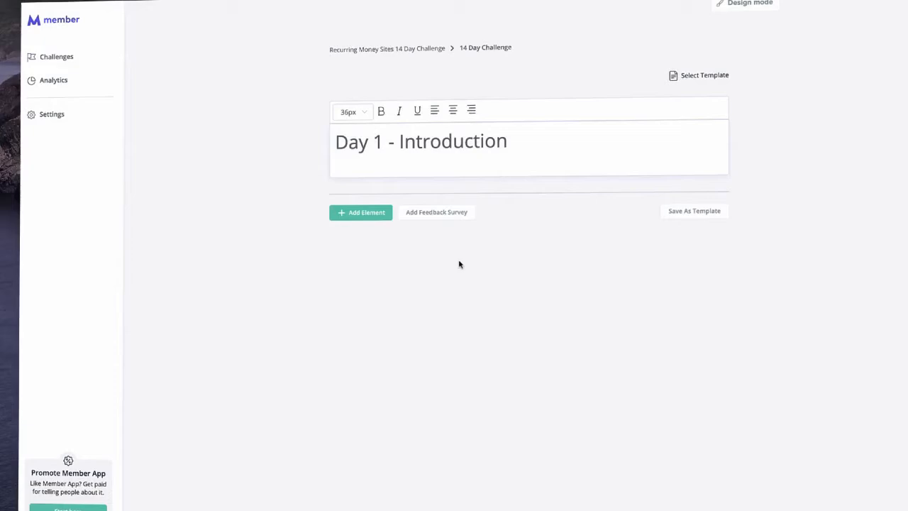
- Add a pasted video embed and the pasted welcome text, then preview the lesson in design mode
{"action": "left_click", "coordinate": [379, 215]}
{"action": "left_click", "coordinate": [553, 269]}
{"action": "key", "text": "super+v"}
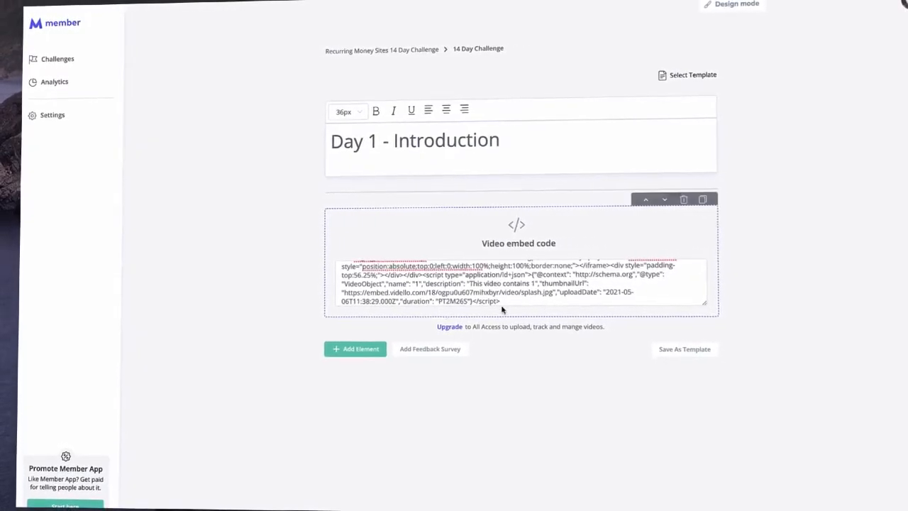
{"action": "left_click", "coordinate": [379, 348]}
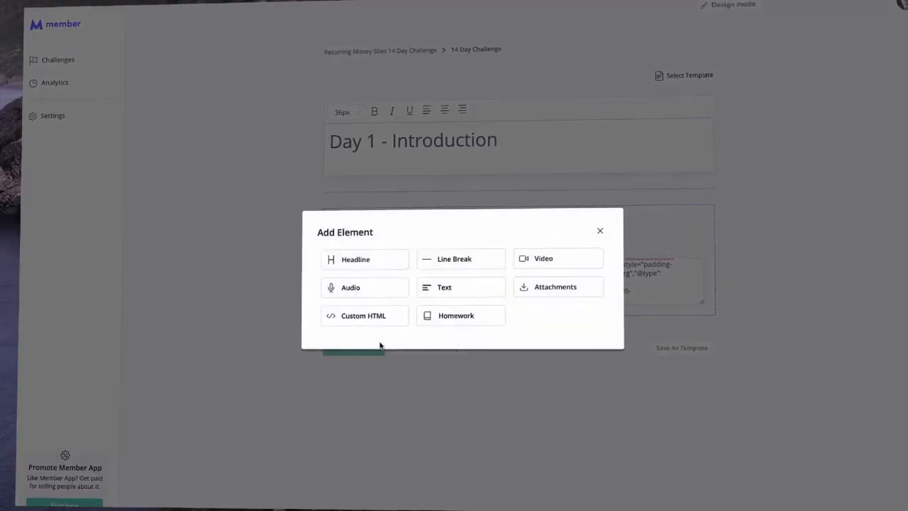
{"action": "left_click", "coordinate": [464, 293]}
{"action": "type", "text": "Welcome to this introduction for recurring money sites. We are excited to get started! In this lesson: How to succeed with this challenge What's inside of this challenge Why this challenge is so good Enjoy!"}
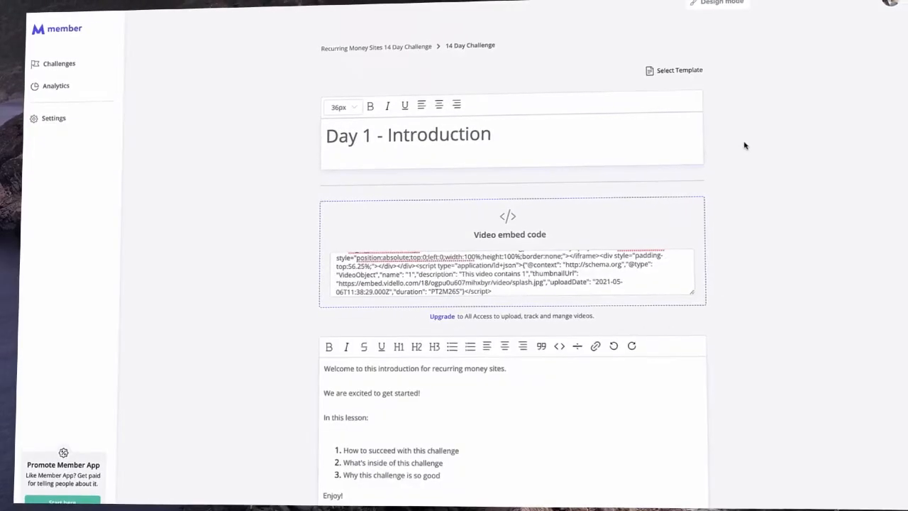
{"action": "left_click", "coordinate": [721, 19]}
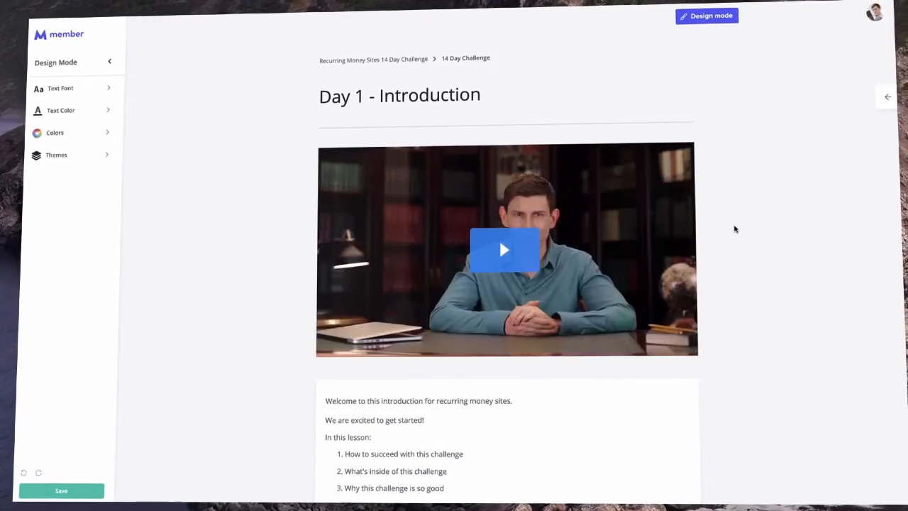
- Leave the design preview and expand the 14 Day Challenge lesson list
{"action": "scroll", "coordinate": [543, 249], "scroll_direction": "down", "scroll_amount": 2}
{"action": "scroll", "coordinate": [542, 250], "scroll_direction": "up", "scroll_amount": 2}
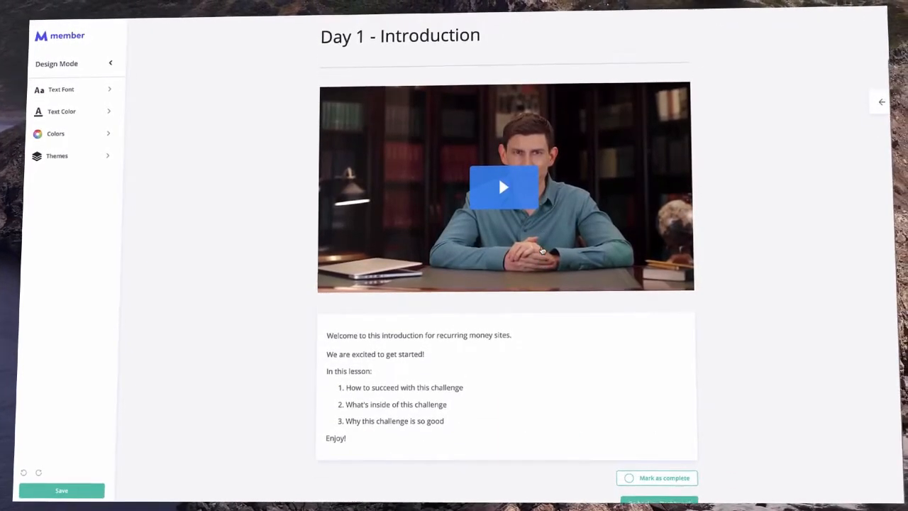
{"action": "left_click", "coordinate": [708, 28]}
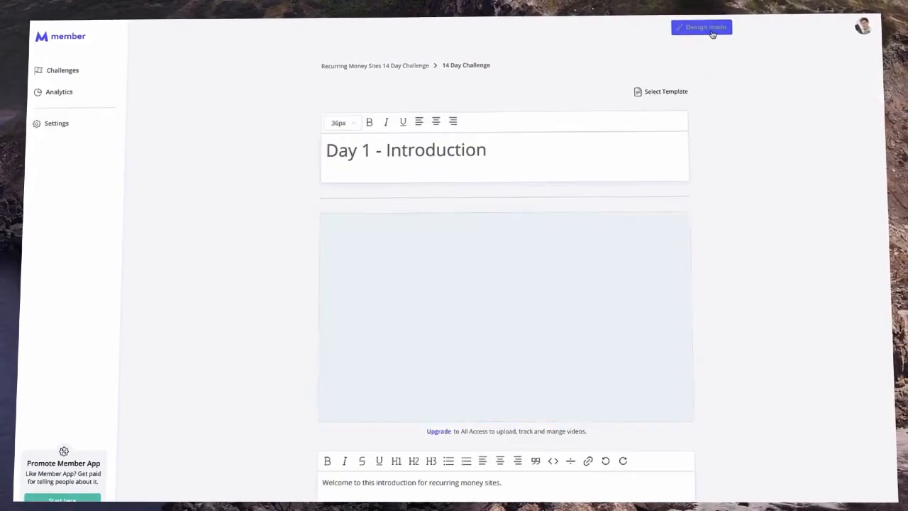
{"action": "scroll", "coordinate": [493, 334], "scroll_direction": "down", "scroll_amount": 2}
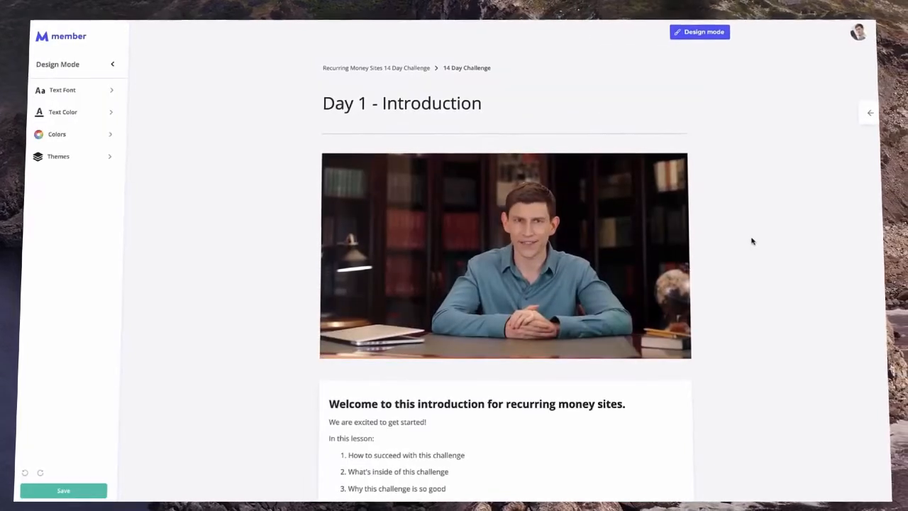
{"action": "left_click", "coordinate": [867, 120]}
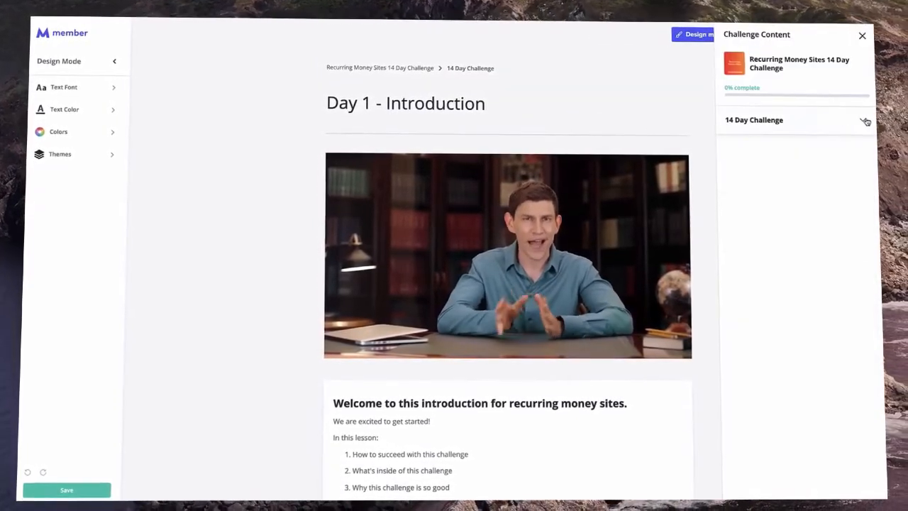
{"action": "left_click", "coordinate": [861, 120]}
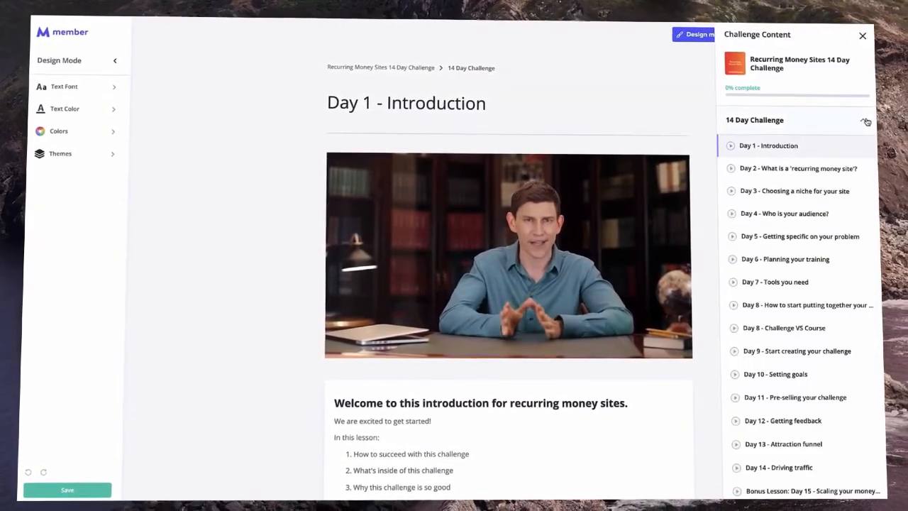
- Try the dark theme on the challenge pages, then switch back to the light theme
{"action": "left_click", "coordinate": [270, 203]}
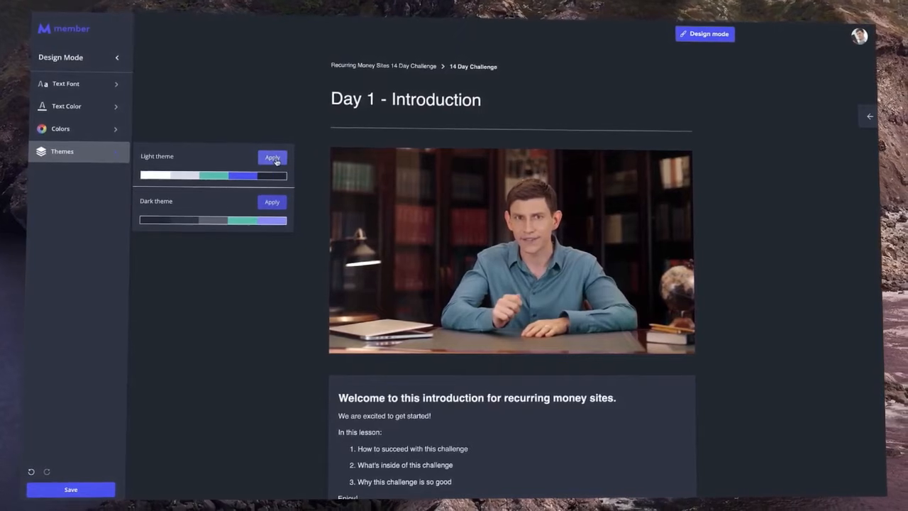
{"action": "left_click", "coordinate": [278, 160]}
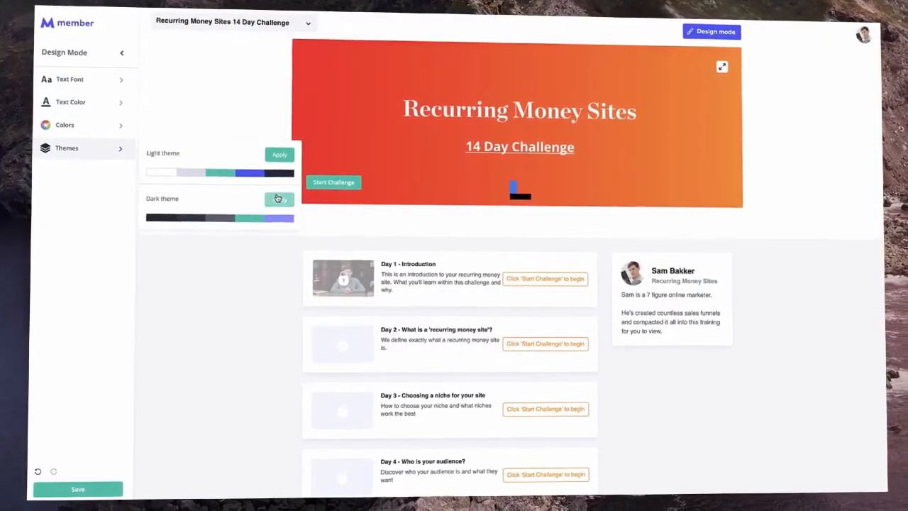
{"action": "left_click", "coordinate": [278, 198]}
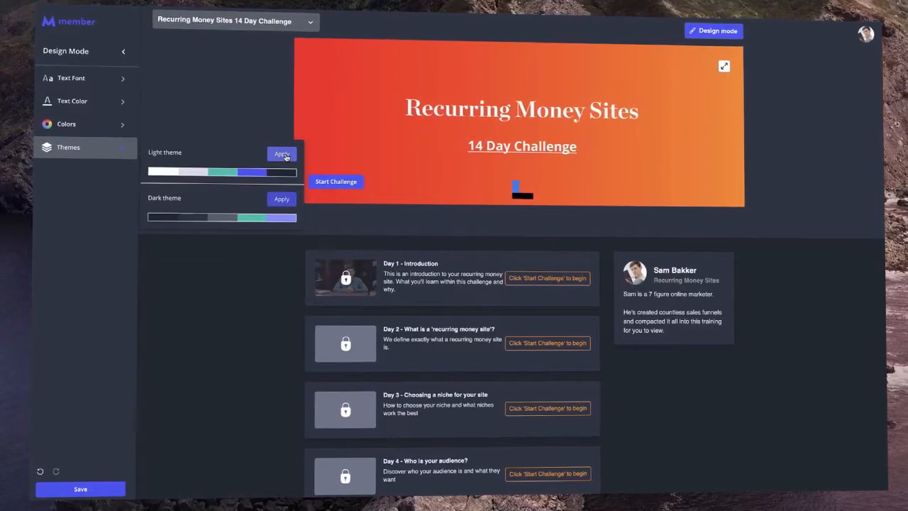
{"action": "left_click", "coordinate": [284, 155]}
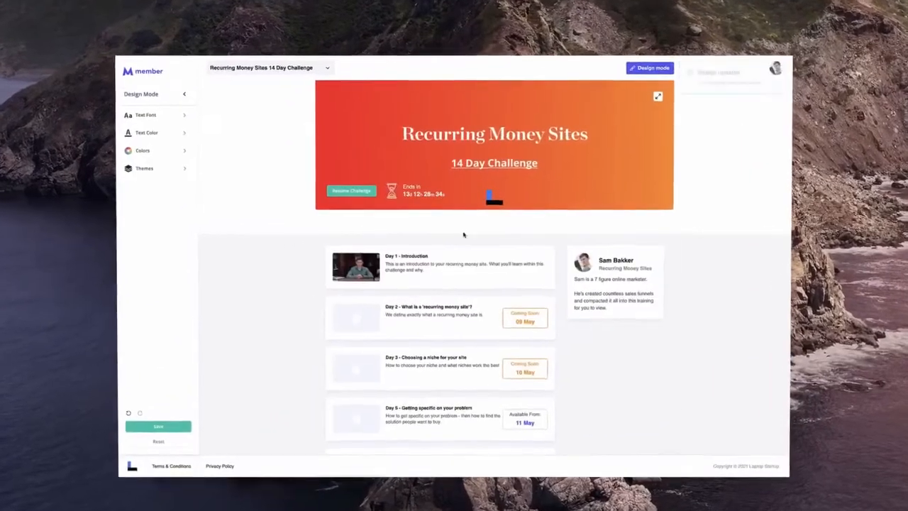
{"action": "scroll", "coordinate": [534, 272], "scroll_direction": "down", "scroll_amount": 1}
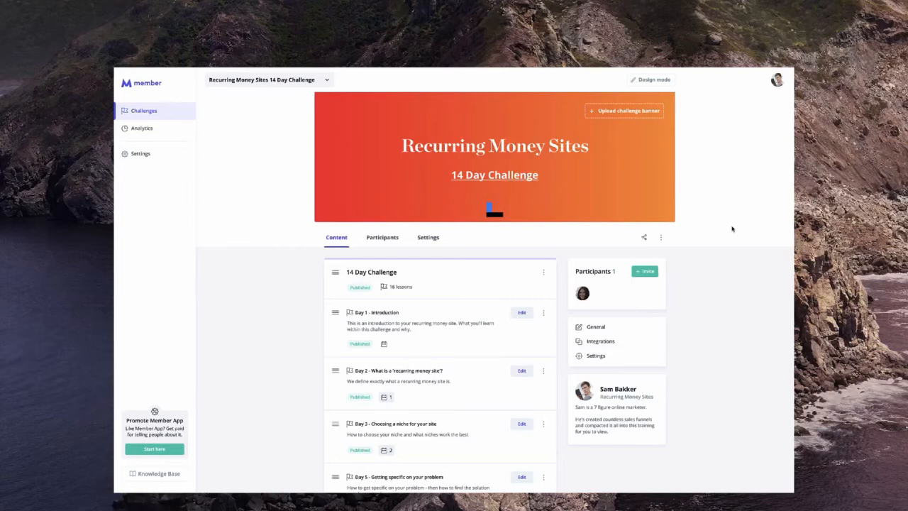
- Show the challenge's IPN URL from the sharing options and select the whole address
{"action": "left_click", "coordinate": [656, 271]}
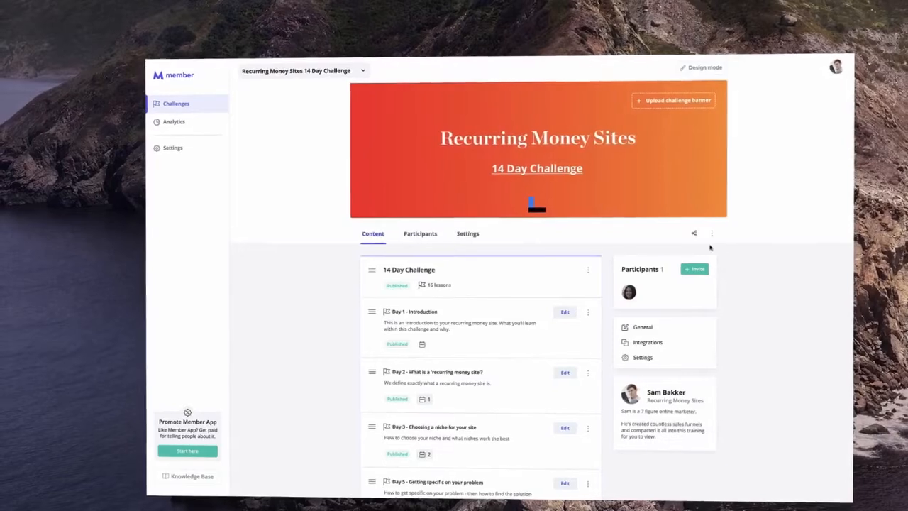
{"action": "left_click", "coordinate": [666, 249]}
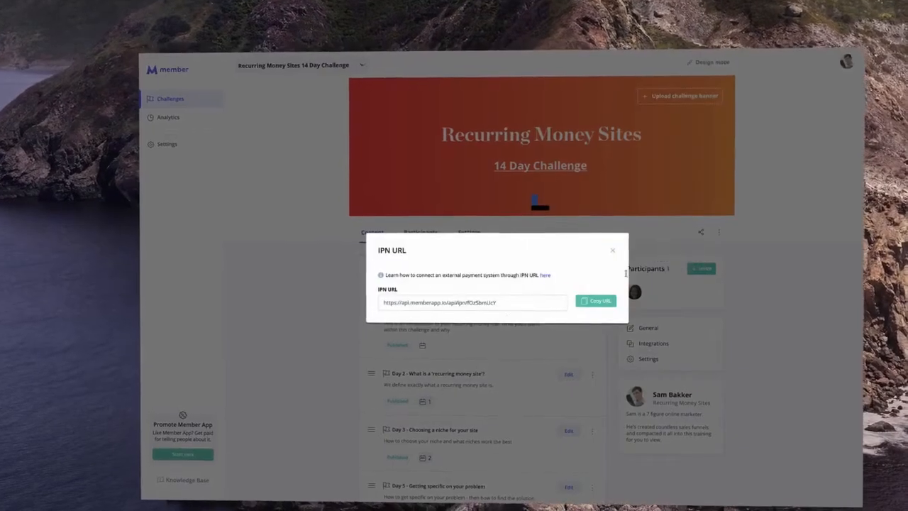
{"action": "left_click_drag", "start_coordinate": [511, 303], "coordinate": [360, 303]}
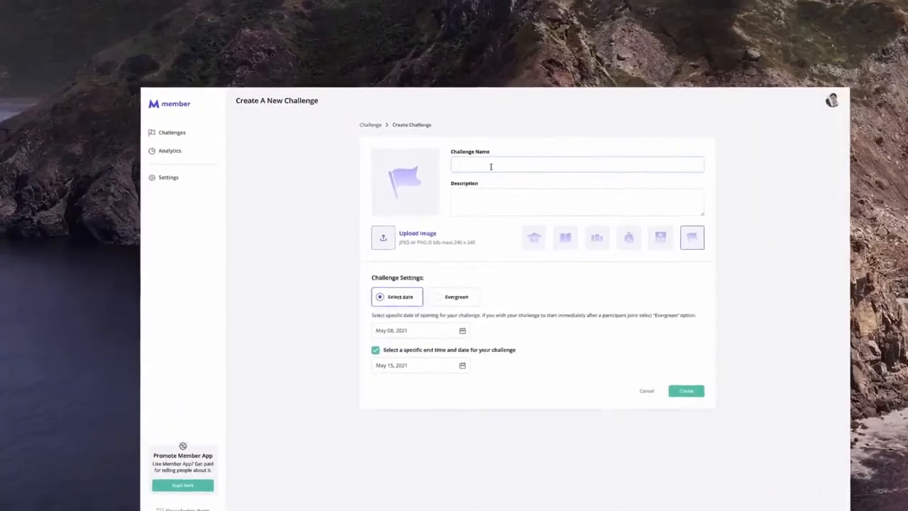
- Start entering the 30 Day Creators Challenge name and pick Jun 15, 2021 for start and end dates
{"action": "type", "text": "30 Dy"}
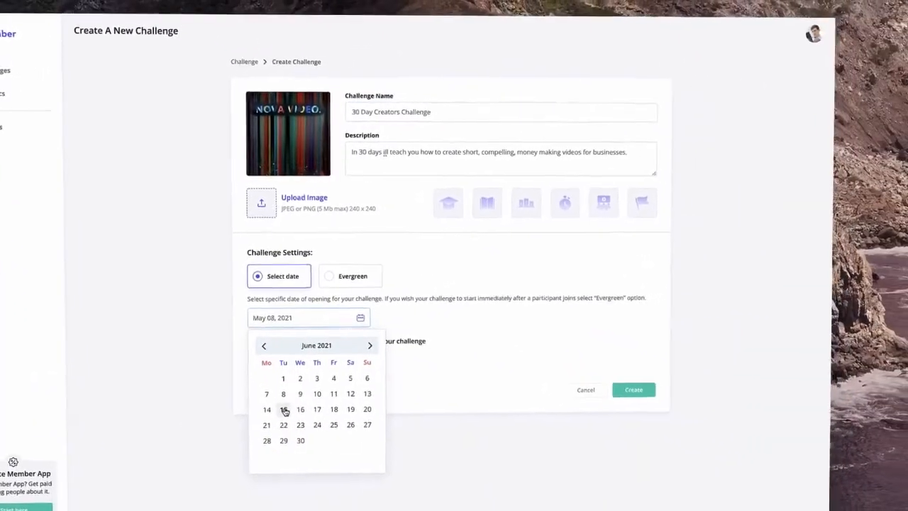
{"action": "left_click", "coordinate": [283, 409]}
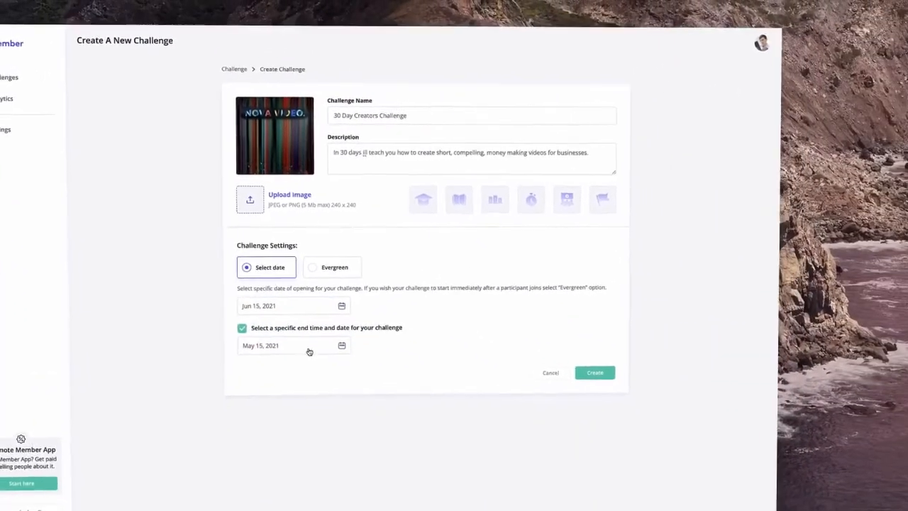
{"action": "left_click", "coordinate": [310, 347]}
{"action": "left_click", "coordinate": [349, 369]}
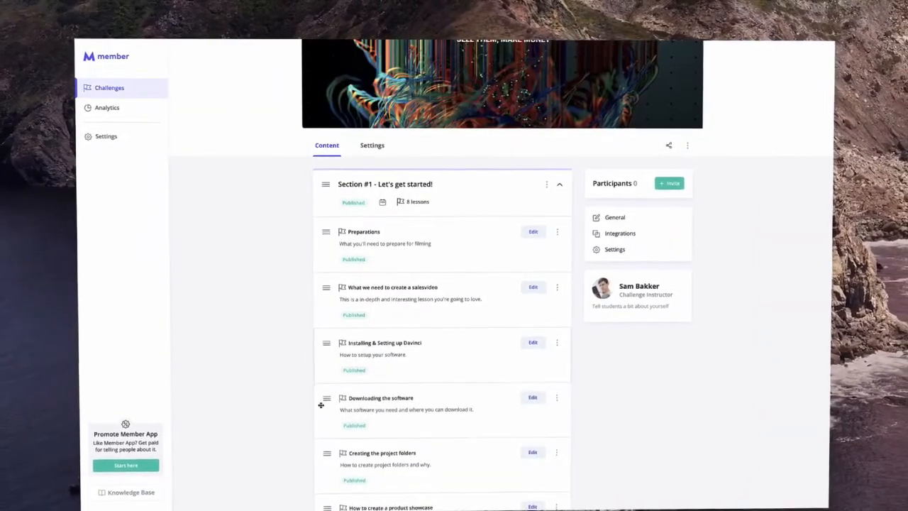
{"action": "scroll", "coordinate": [321, 405], "scroll_direction": "down", "scroll_amount": 3}
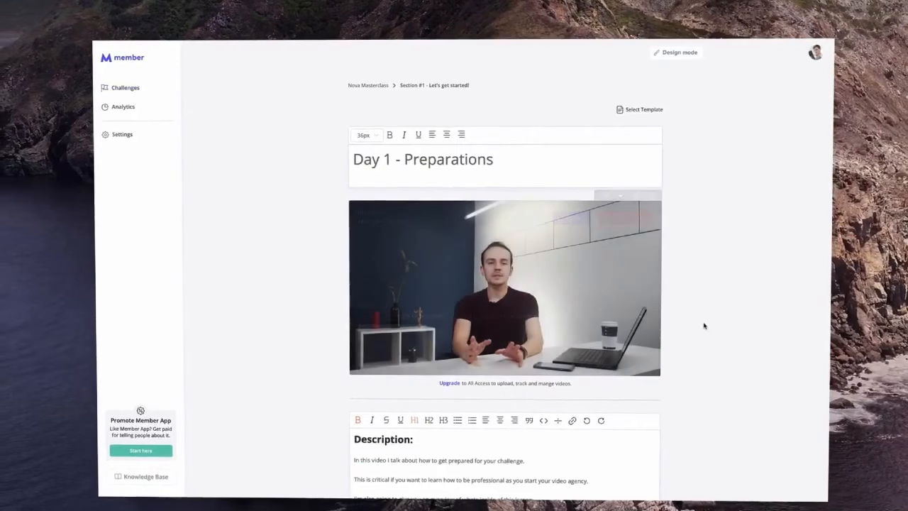
{"action": "scroll", "coordinate": [704, 326], "scroll_direction": "down", "scroll_amount": 2}
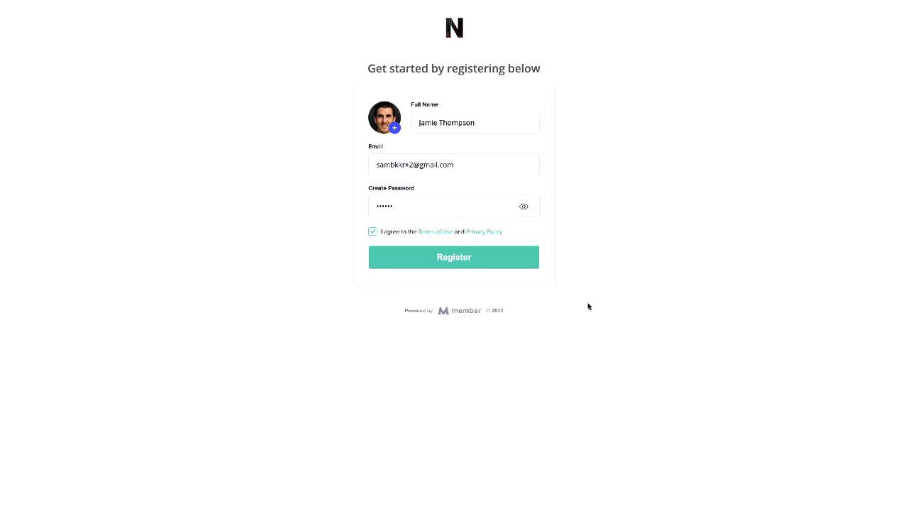
- Submit the registration form to reach the Nova Masterclass Challenge Home
{"action": "left_click", "coordinate": [455, 260]}
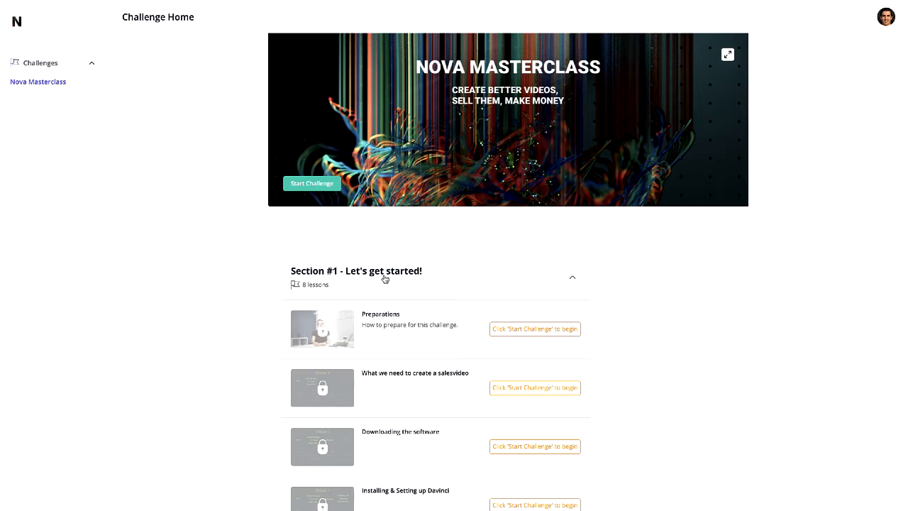
- Start the Nova Masterclass challenge from its banner
{"action": "left_click", "coordinate": [332, 186]}
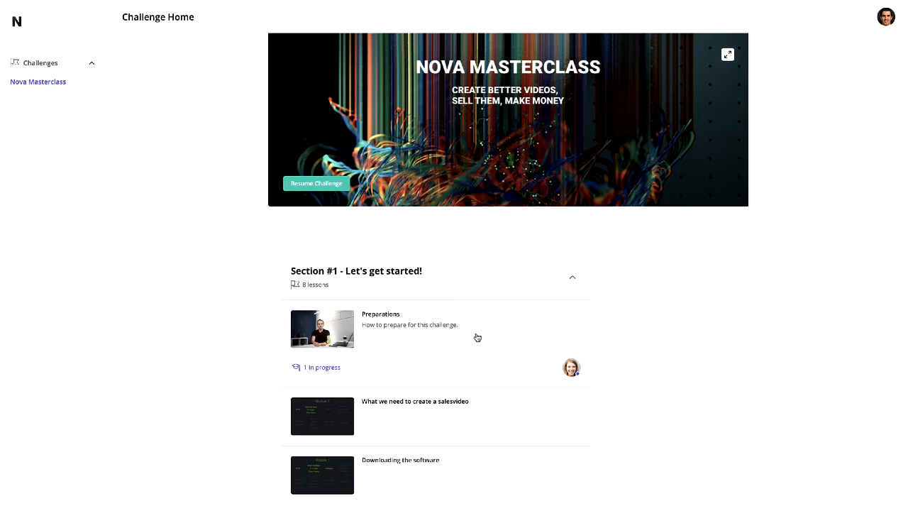
{"action": "left_click", "coordinate": [401, 324]}
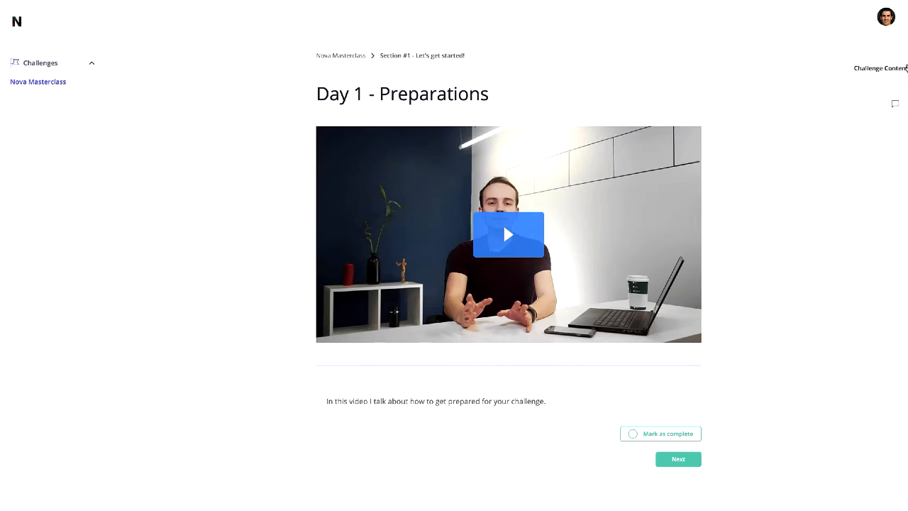
{"action": "left_click", "coordinate": [904, 67]}
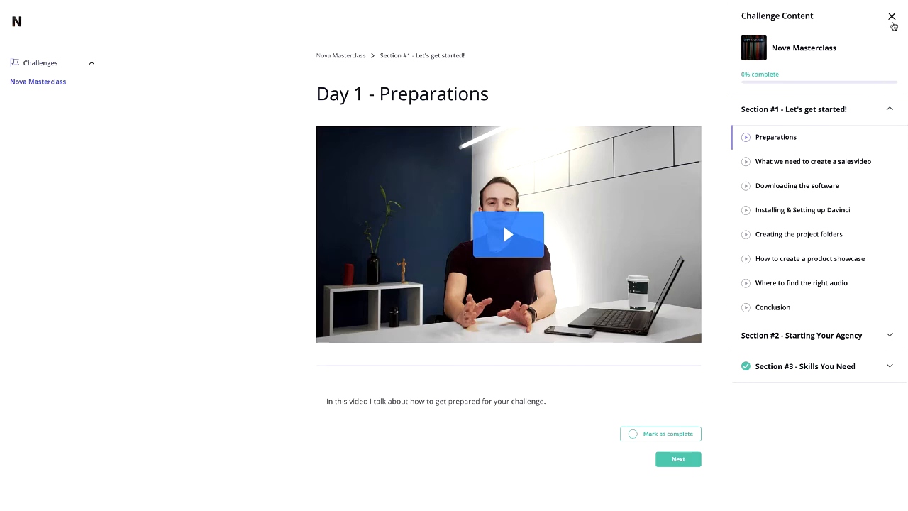
{"action": "left_click", "coordinate": [892, 17]}
{"action": "left_click", "coordinate": [894, 115]}
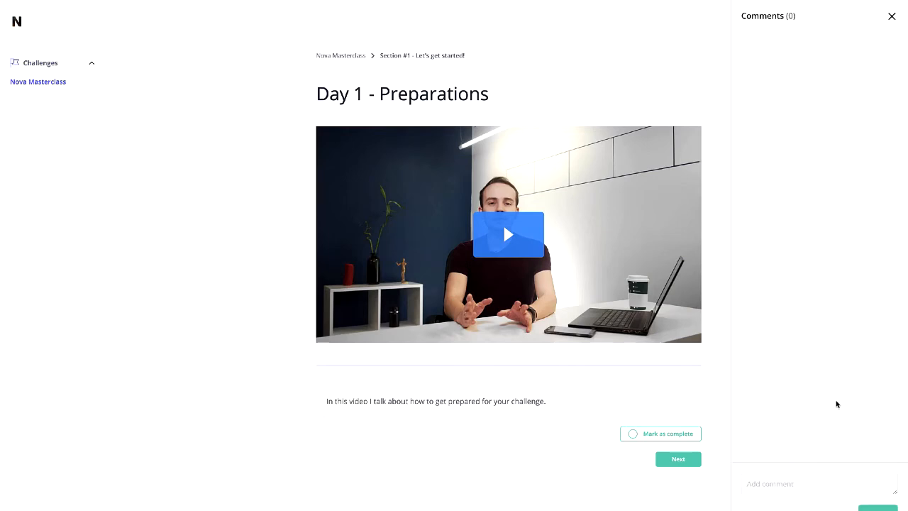
{"action": "left_click", "coordinate": [891, 16]}
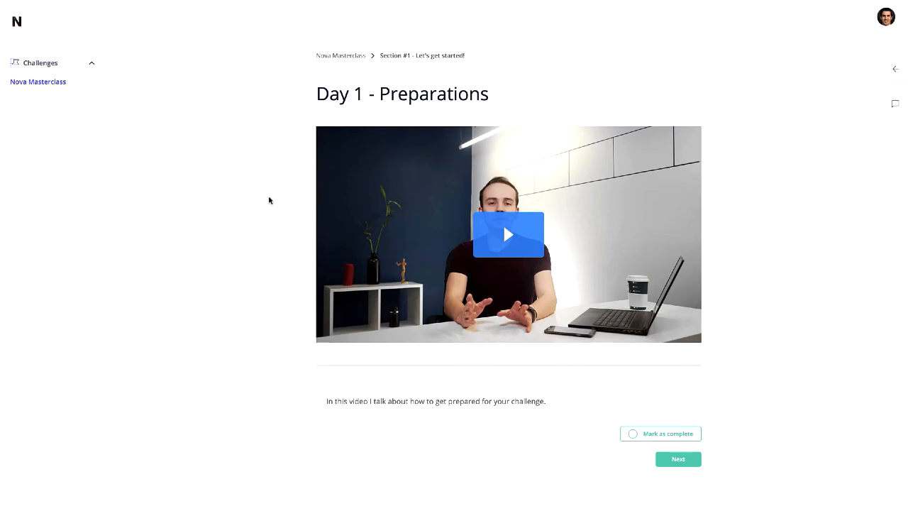
{"action": "left_click", "coordinate": [359, 56]}
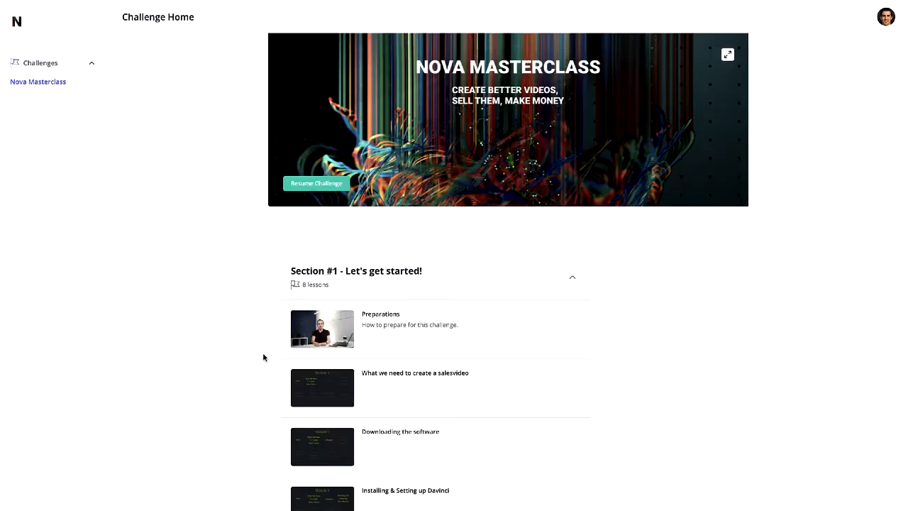
{"action": "scroll", "coordinate": [264, 357], "scroll_direction": "down", "scroll_amount": 1}
{"action": "scroll", "coordinate": [263, 357], "scroll_direction": "down", "scroll_amount": 1}
{"action": "left_click", "coordinate": [478, 190]}
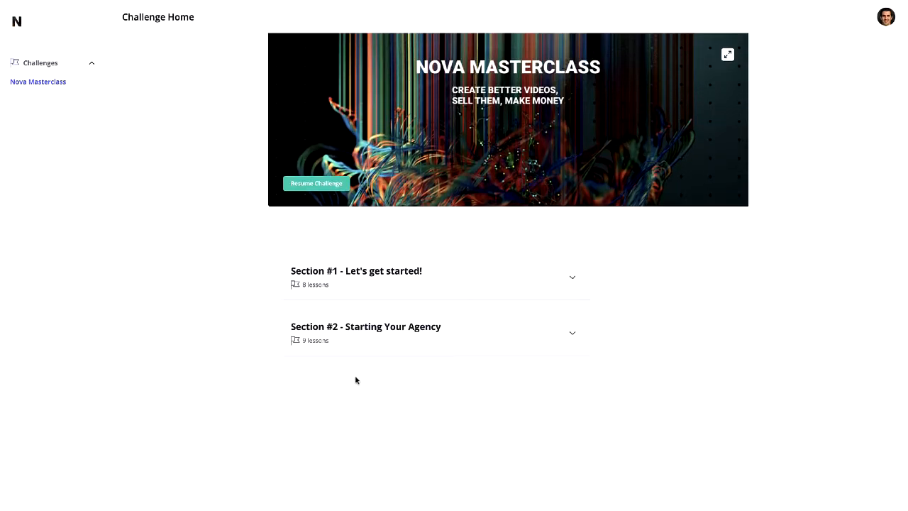
{"action": "left_click", "coordinate": [548, 320]}
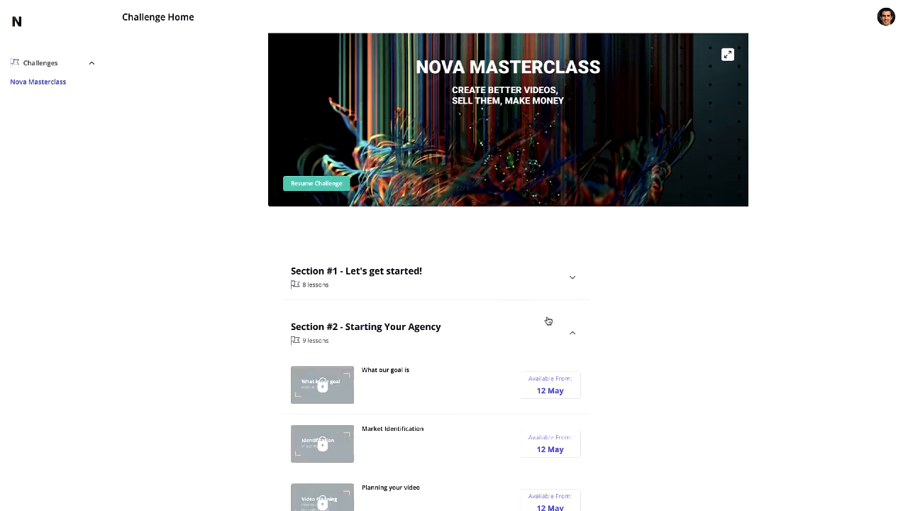
{"action": "scroll", "coordinate": [612, 385], "scroll_direction": "down", "scroll_amount": 1}
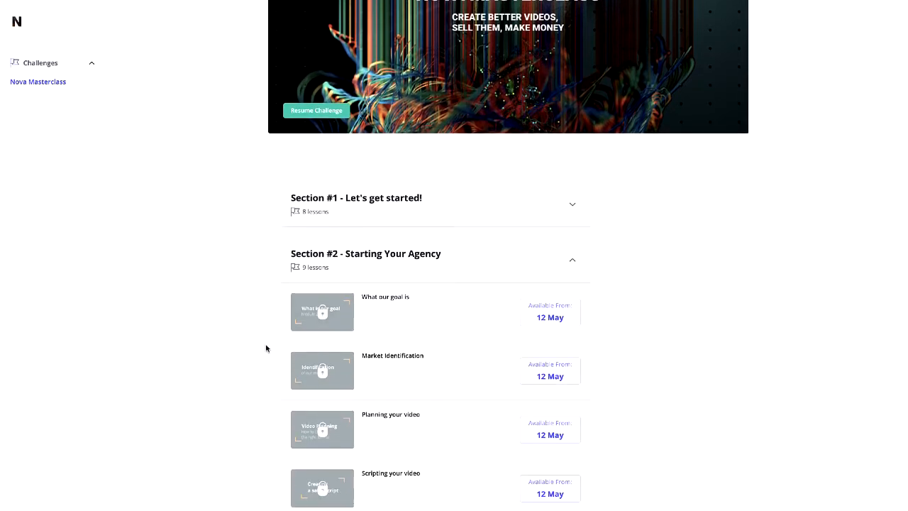
{"action": "left_click", "coordinate": [459, 217]}
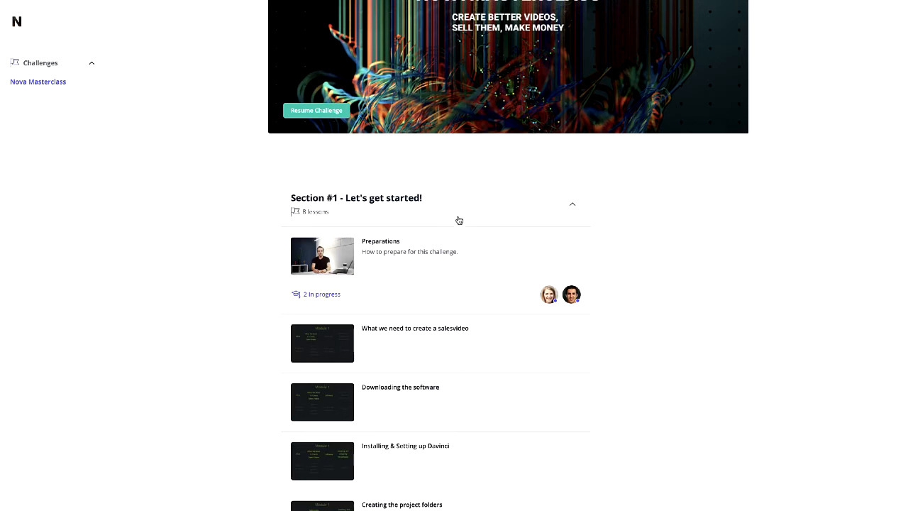
{"action": "scroll", "coordinate": [466, 277], "scroll_direction": "down", "scroll_amount": 1}
{"action": "scroll", "coordinate": [466, 279], "scroll_direction": "down", "scroll_amount": 1}
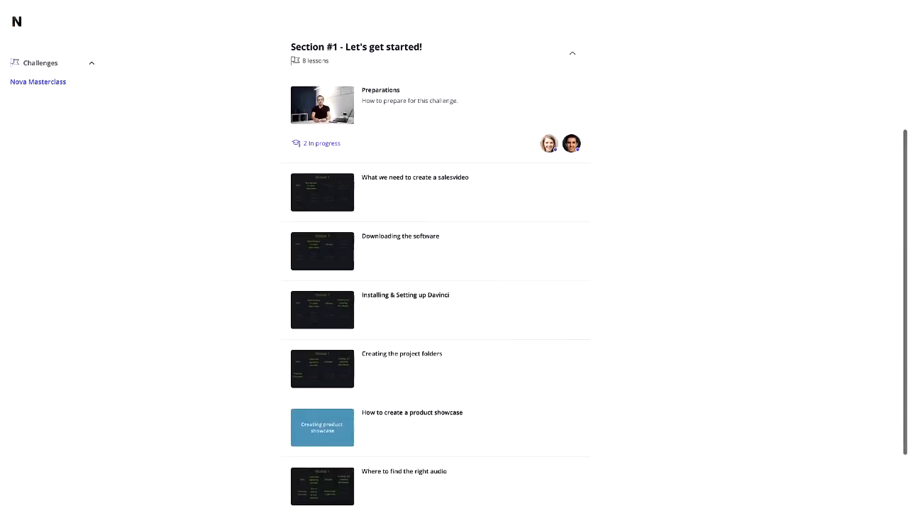
{"action": "scroll", "coordinate": [466, 280], "scroll_direction": "down", "scroll_amount": 1}
{"action": "scroll", "coordinate": [466, 280], "scroll_direction": "up", "scroll_amount": 2}
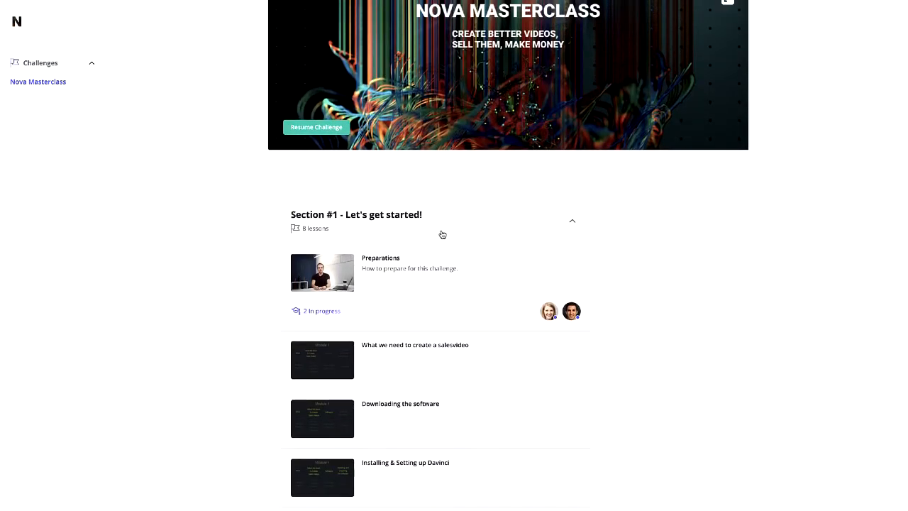
{"action": "left_click", "coordinate": [442, 235]}
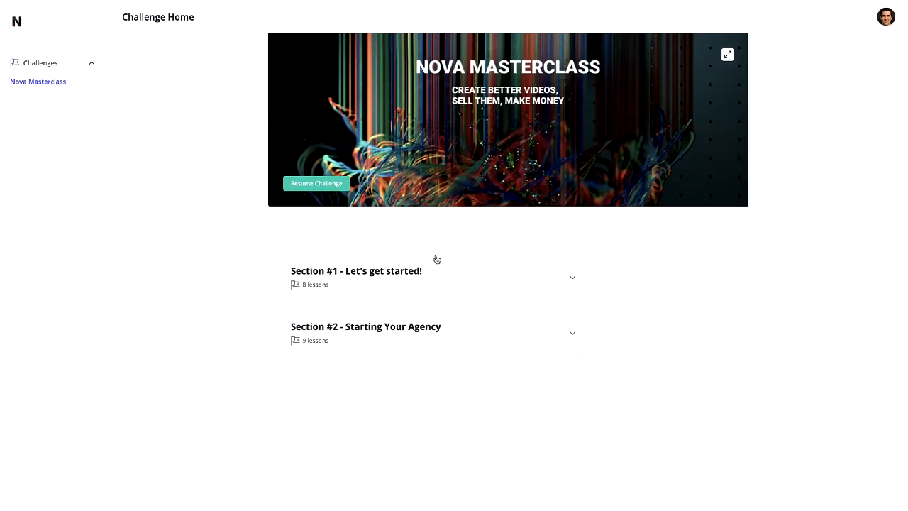
{"action": "left_click", "coordinate": [437, 339]}
{"action": "scroll", "coordinate": [435, 344], "scroll_direction": "down", "scroll_amount": 1}
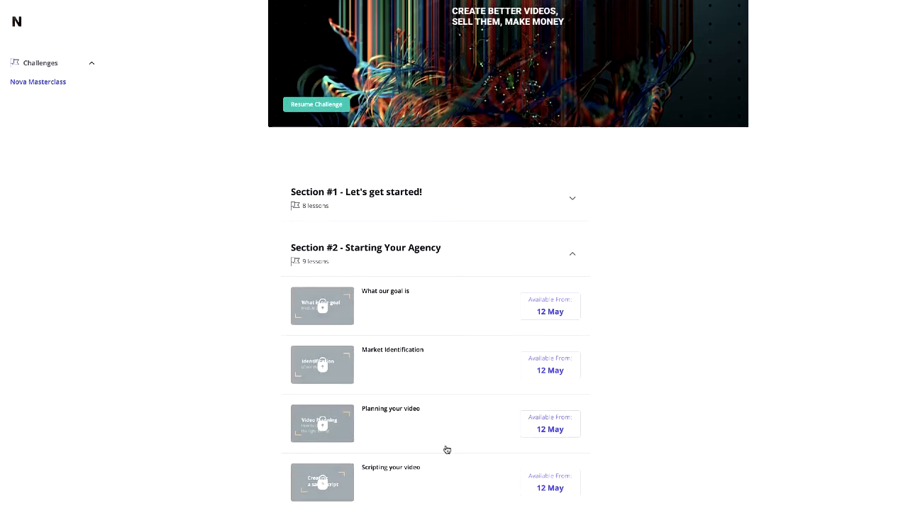
{"action": "left_click", "coordinate": [429, 269]}
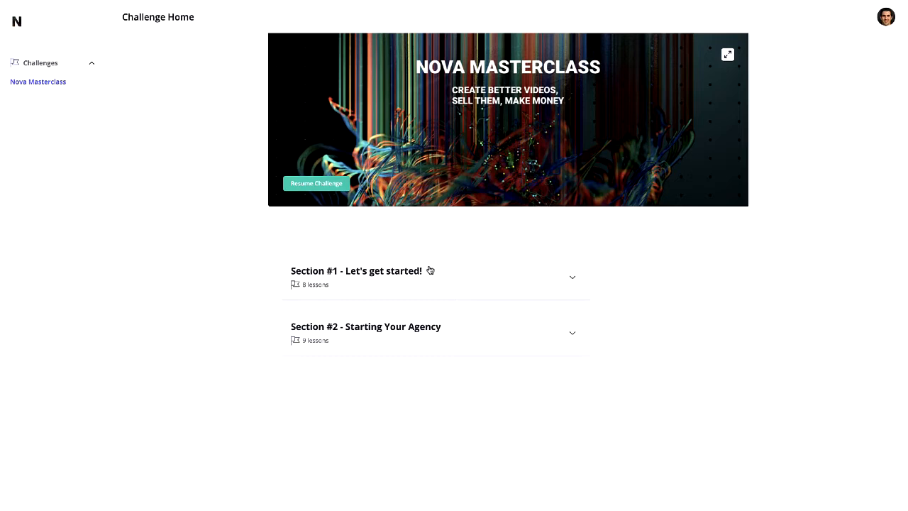
{"action": "left_click", "coordinate": [430, 270]}
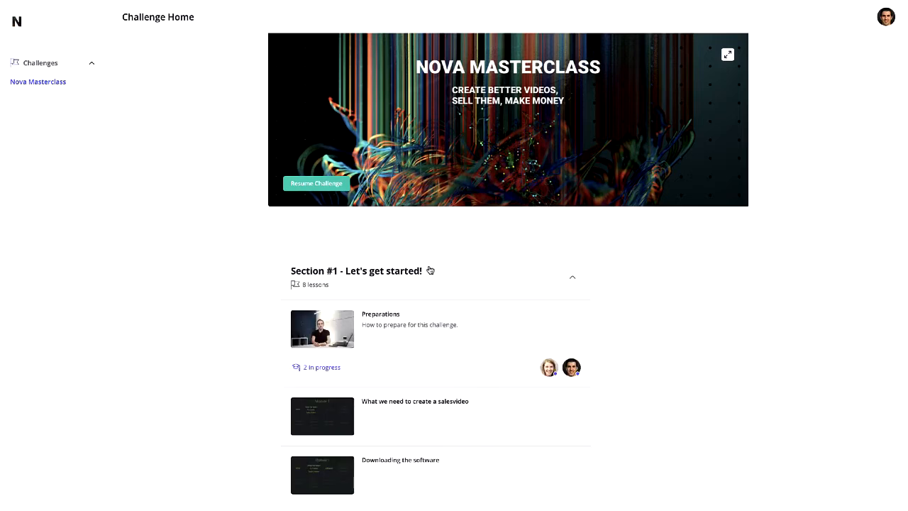
{"action": "mouse_move", "coordinate": [271, 3]}
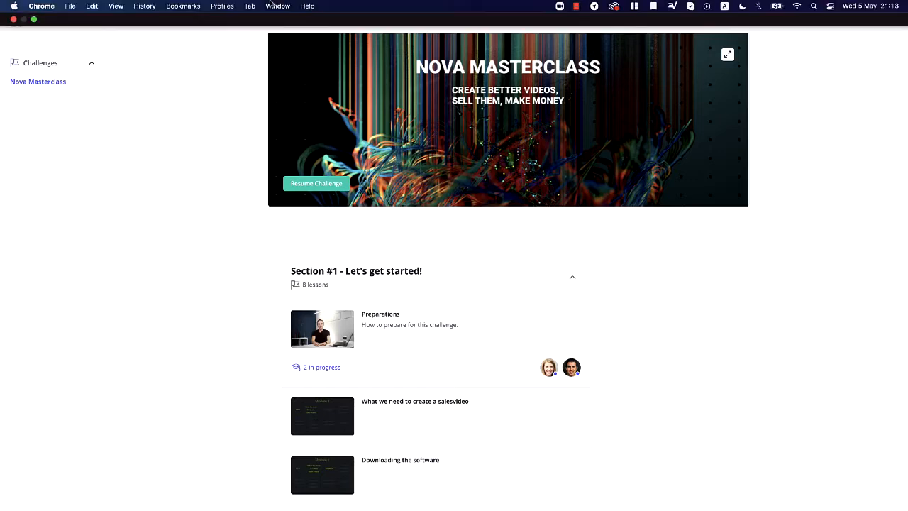
- Close the student preview window and put the admin window back in full screen
{"action": "left_click", "coordinate": [34, 20]}
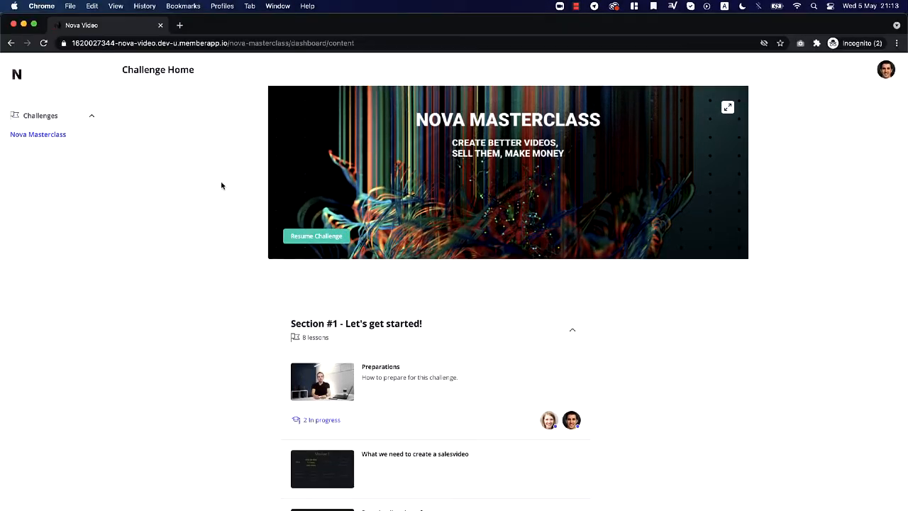
{"action": "left_click_drag", "start_coordinate": [229, 34], "coordinate": [233, 157]}
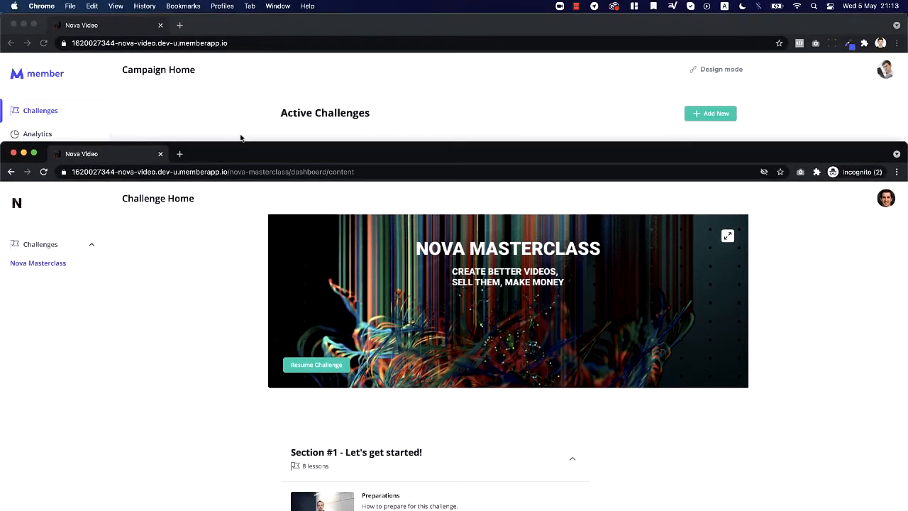
{"action": "key", "text": "super+w"}
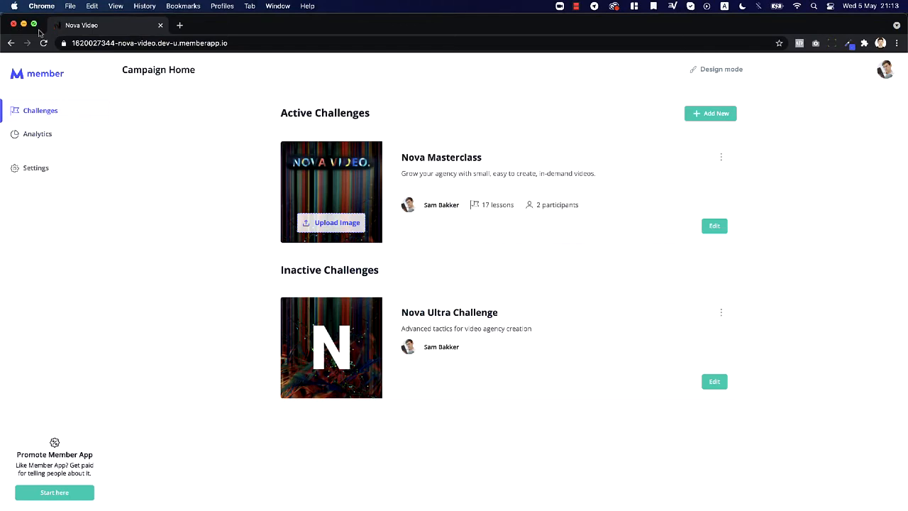
{"action": "left_click", "coordinate": [33, 23]}
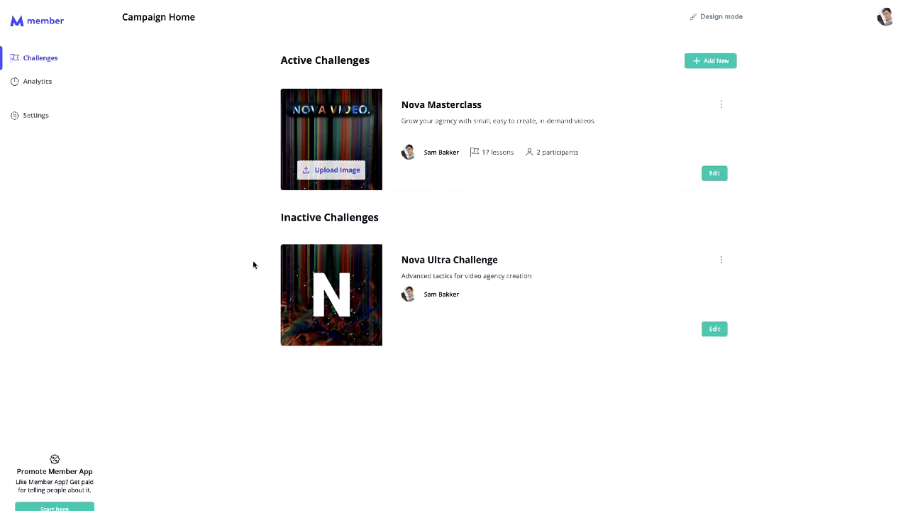
- Return to admin from the profile menu and open the Nova Video campaign
{"action": "left_click", "coordinate": [887, 26]}
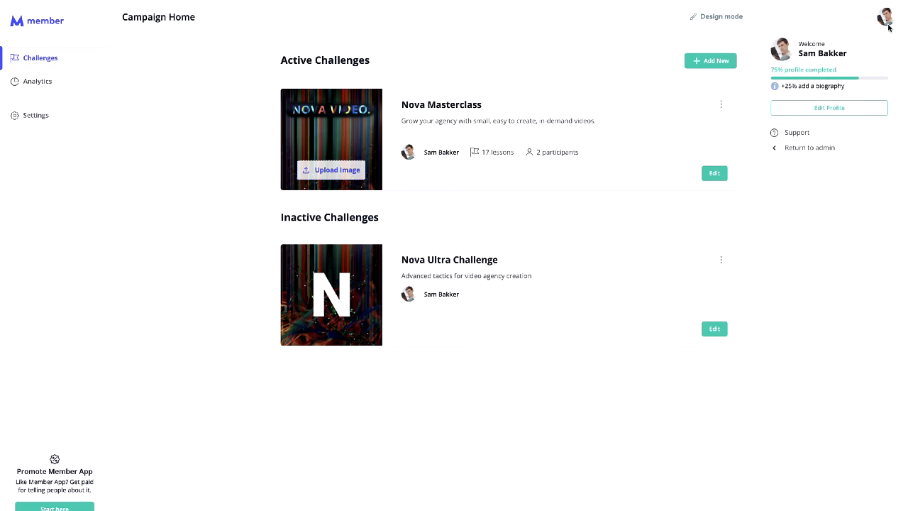
{"action": "left_click", "coordinate": [849, 150]}
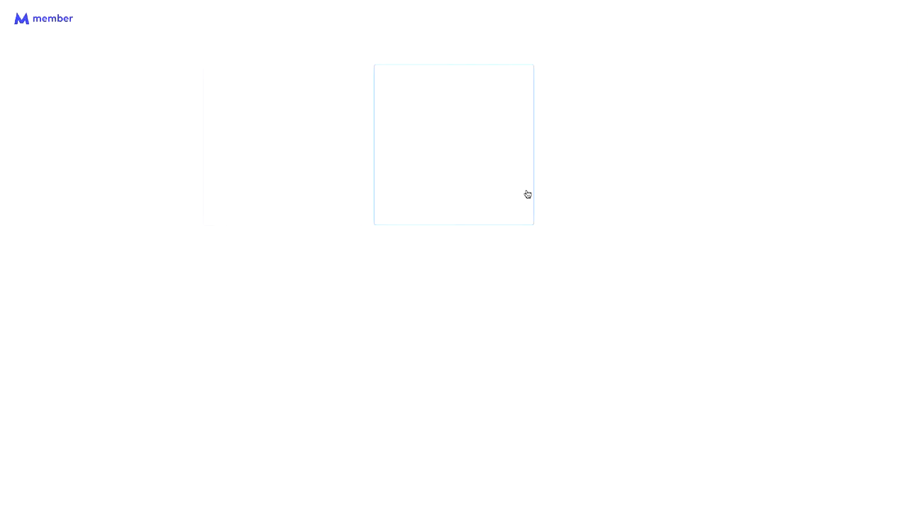
{"action": "mouse_move", "coordinate": [445, 142]}
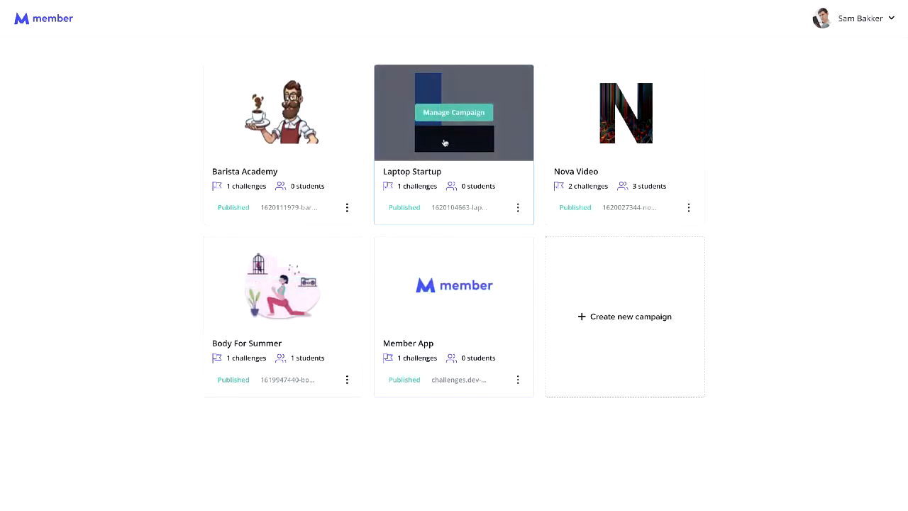
{"action": "mouse_move", "coordinate": [629, 118]}
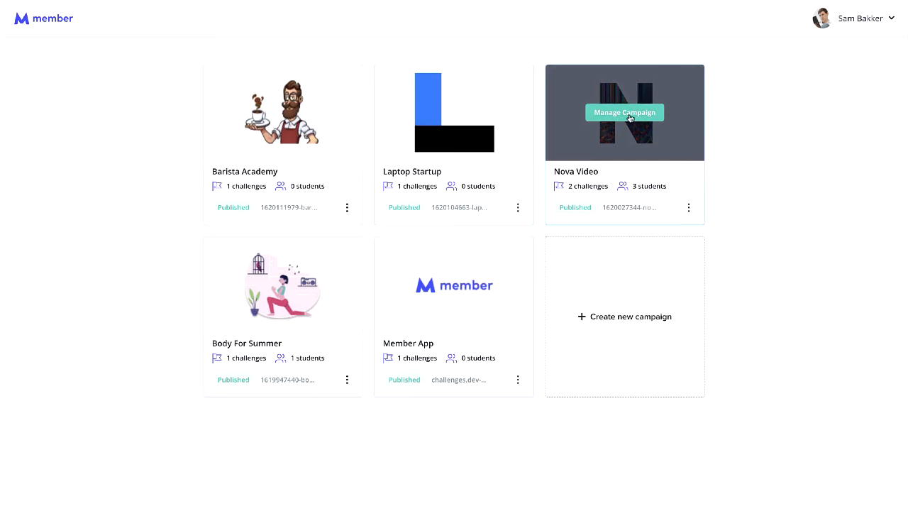
{"action": "mouse_move", "coordinate": [230, 258]}
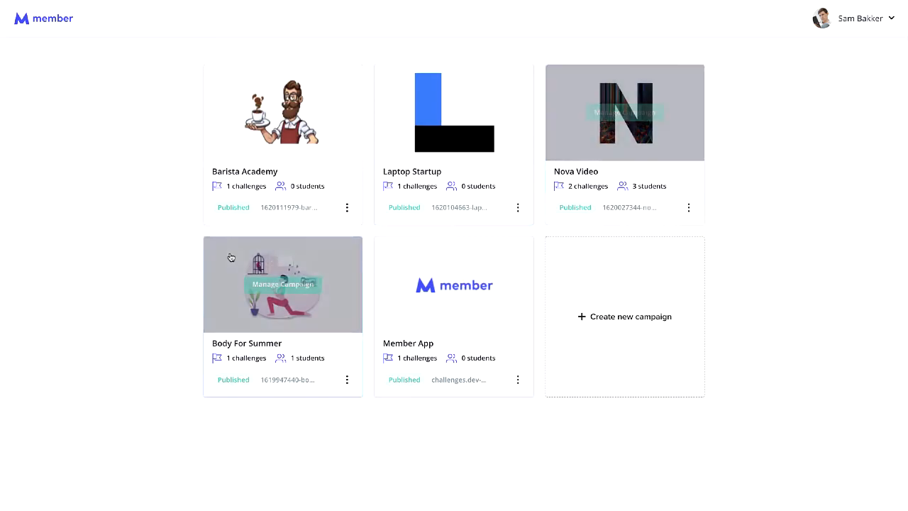
{"action": "left_click", "coordinate": [667, 132]}
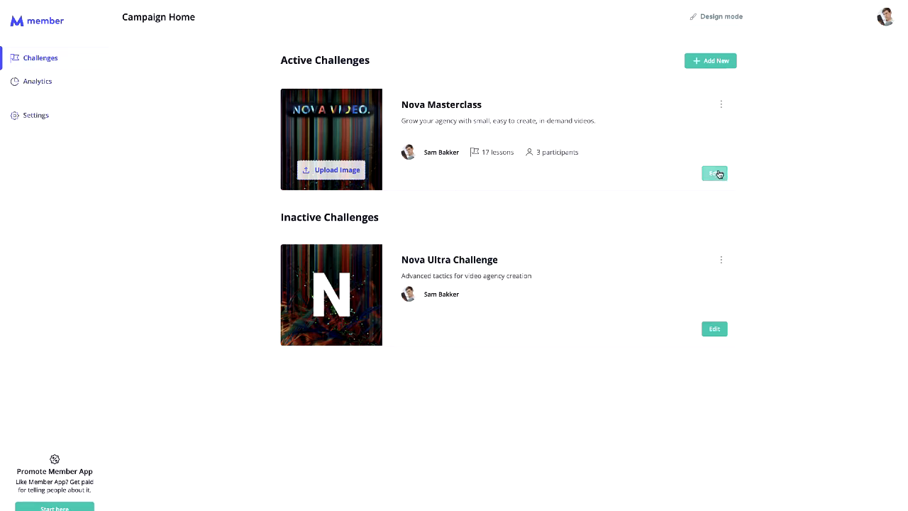
- Edit Nova Masterclass, browse its sections, and switch to design mode with Section #1 expanded
{"action": "left_click", "coordinate": [714, 173]}
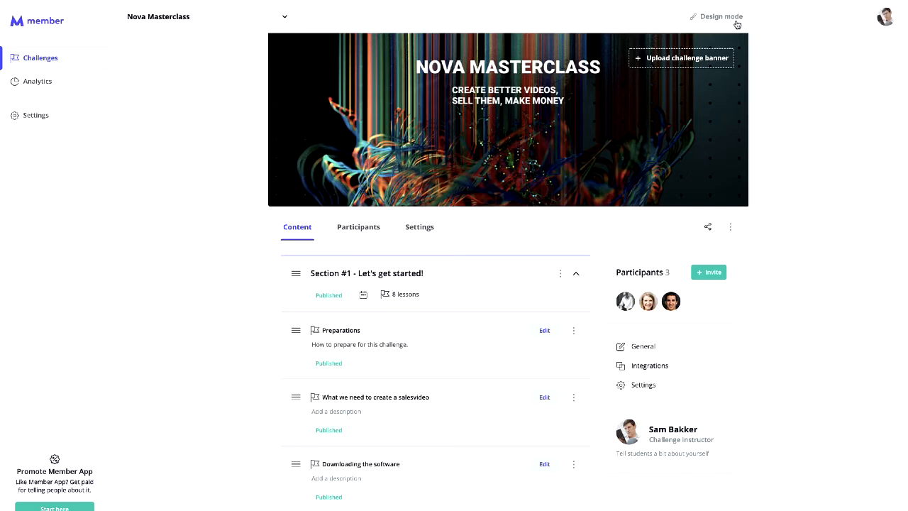
{"action": "left_click", "coordinate": [576, 276]}
{"action": "scroll", "coordinate": [523, 430], "scroll_direction": "down", "scroll_amount": 1}
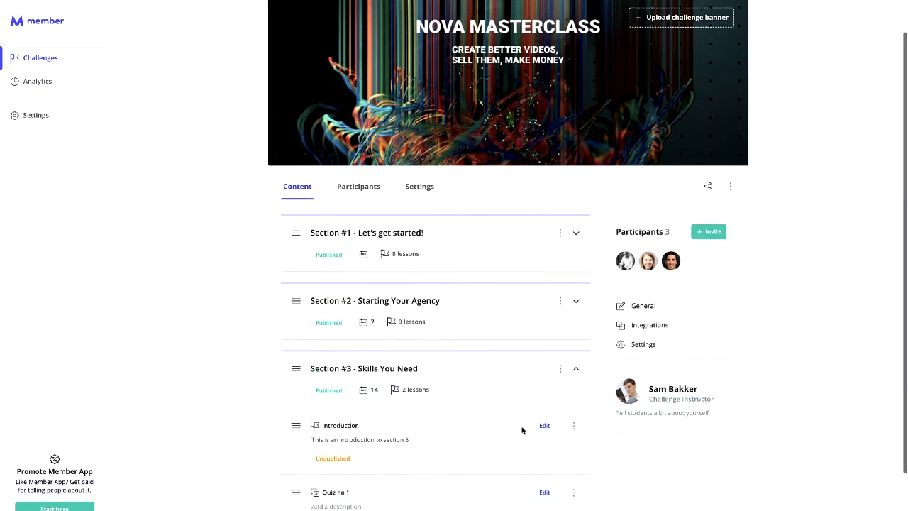
{"action": "scroll", "coordinate": [522, 430], "scroll_direction": "down", "scroll_amount": 3}
{"action": "left_click", "coordinate": [578, 267]}
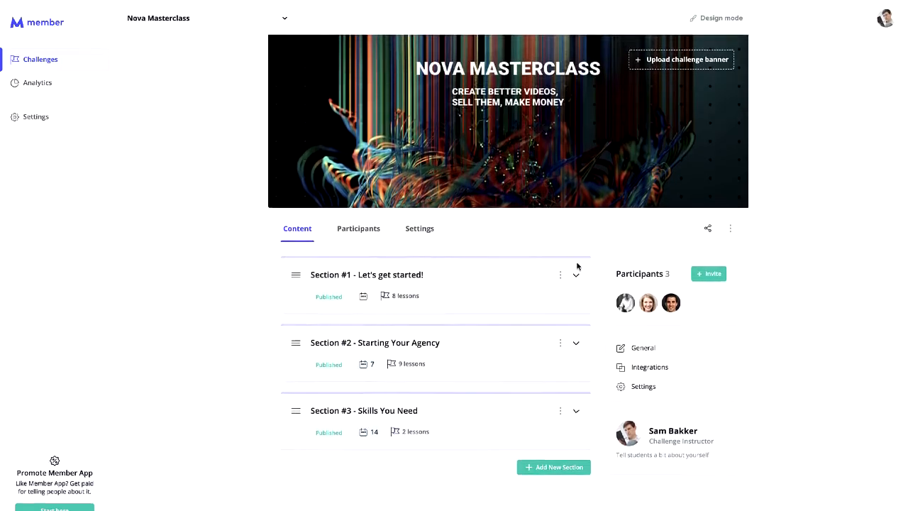
{"action": "left_click", "coordinate": [577, 273]}
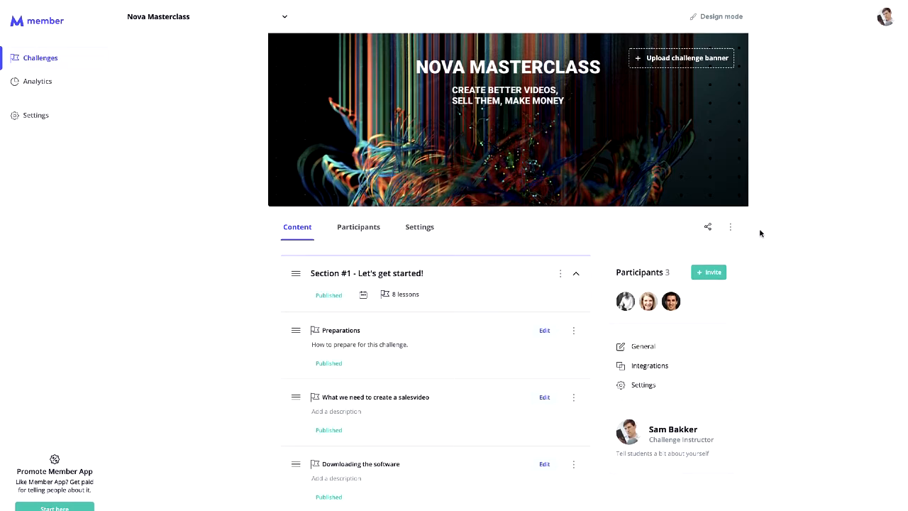
{"action": "left_click", "coordinate": [722, 17]}
{"action": "left_click", "coordinate": [500, 279]}
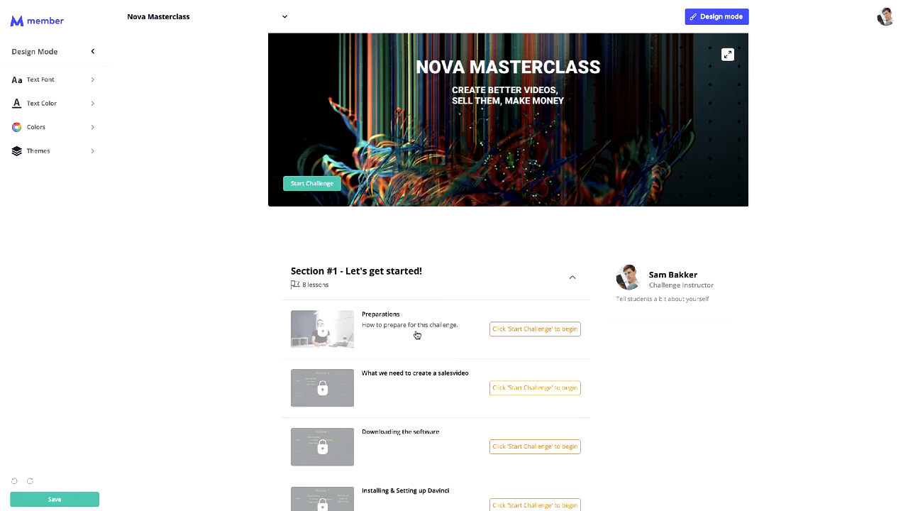
- Try the dark theme, Quicksand font and text colours, keeping the Light theme and Open Sans
{"action": "left_click", "coordinate": [61, 161]}
{"action": "left_click", "coordinate": [254, 202]}
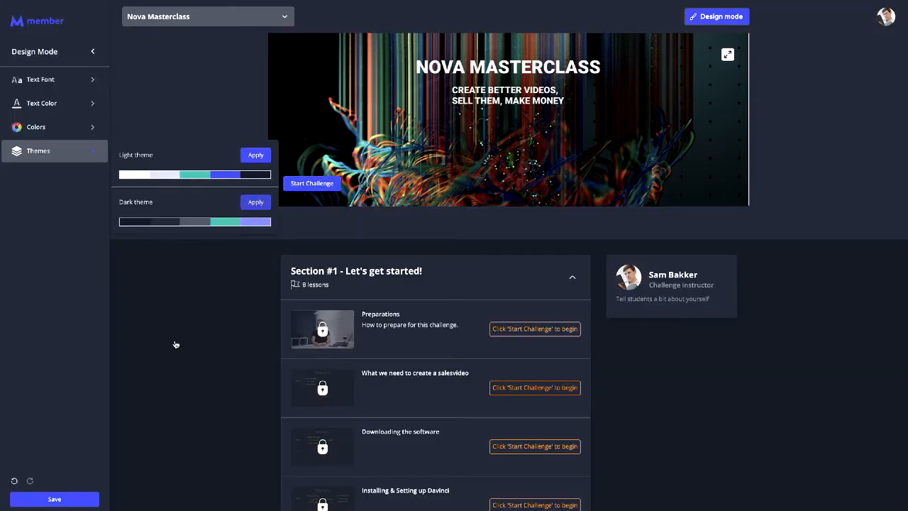
{"action": "left_click", "coordinate": [255, 155]}
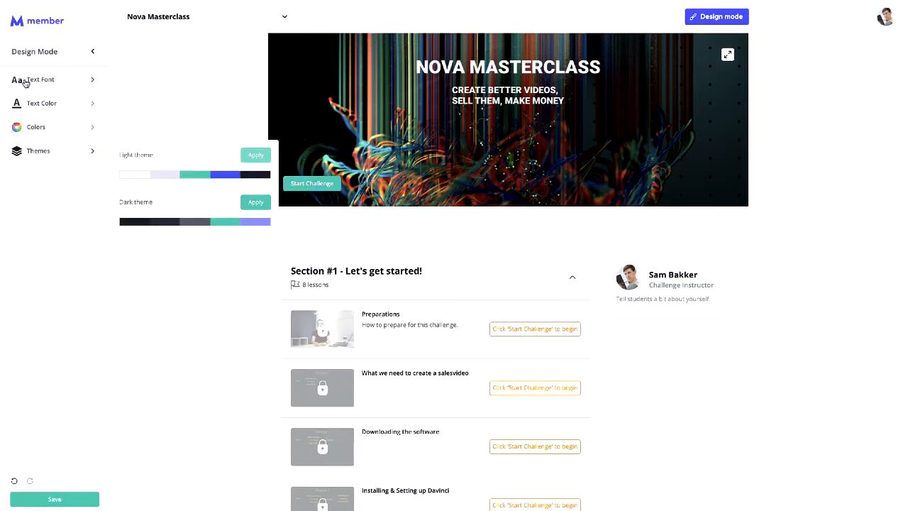
{"action": "left_click", "coordinate": [74, 84]}
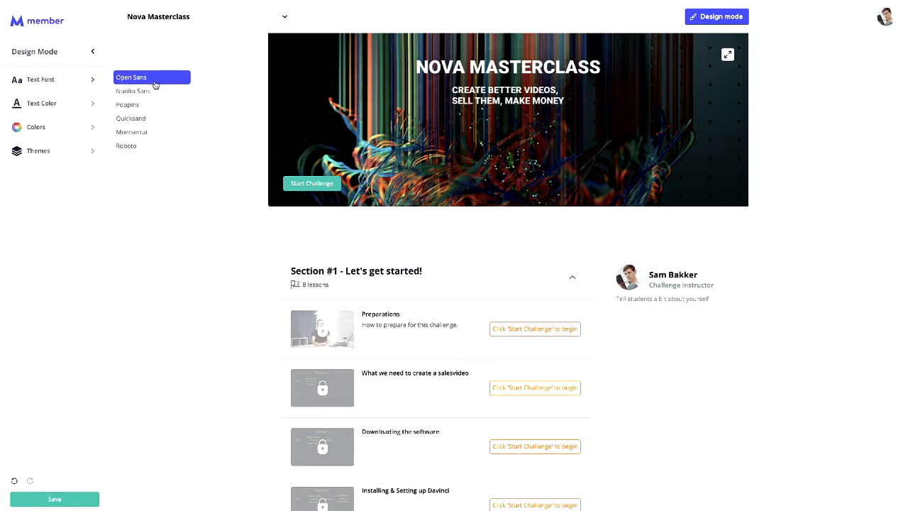
{"action": "left_click", "coordinate": [156, 120]}
{"action": "left_click", "coordinate": [153, 83]}
{"action": "left_click", "coordinate": [72, 102]}
{"action": "left_click", "coordinate": [232, 185]}
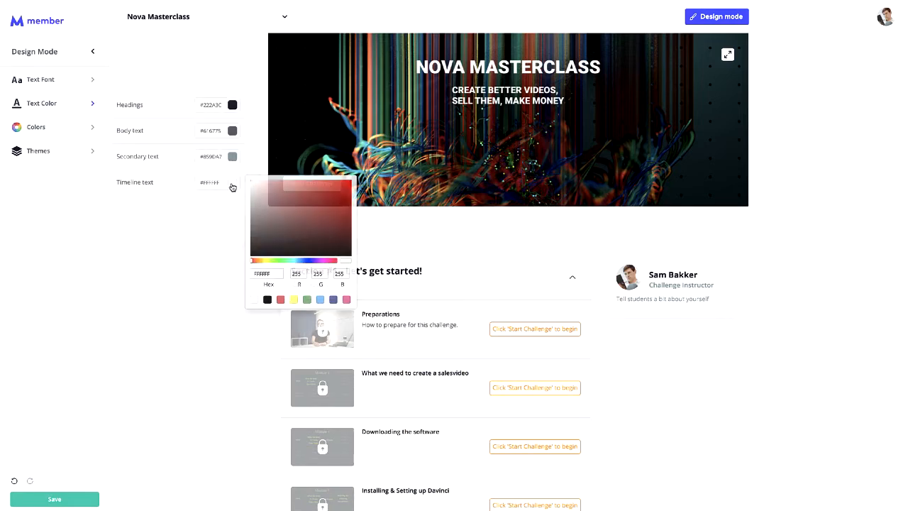
{"action": "left_click", "coordinate": [230, 270]}
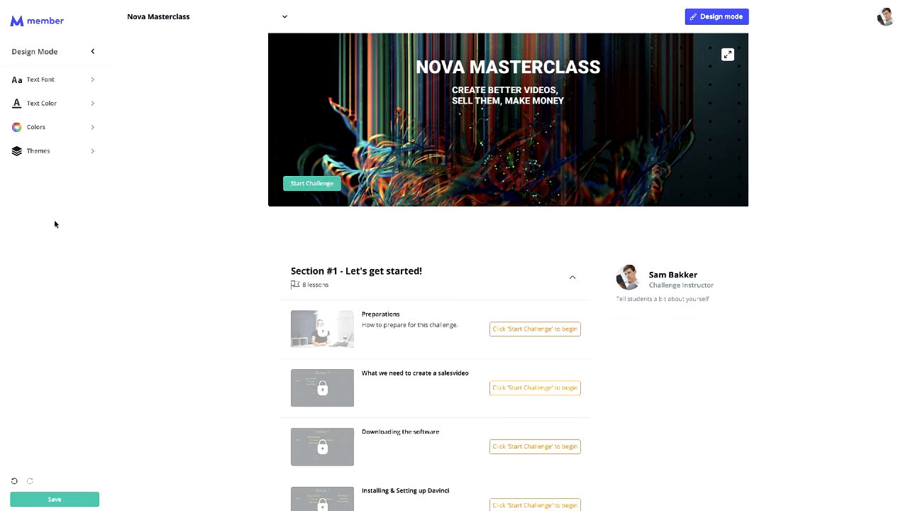
- Leave design mode and confirm saving the design changes
{"action": "left_click", "coordinate": [92, 52]}
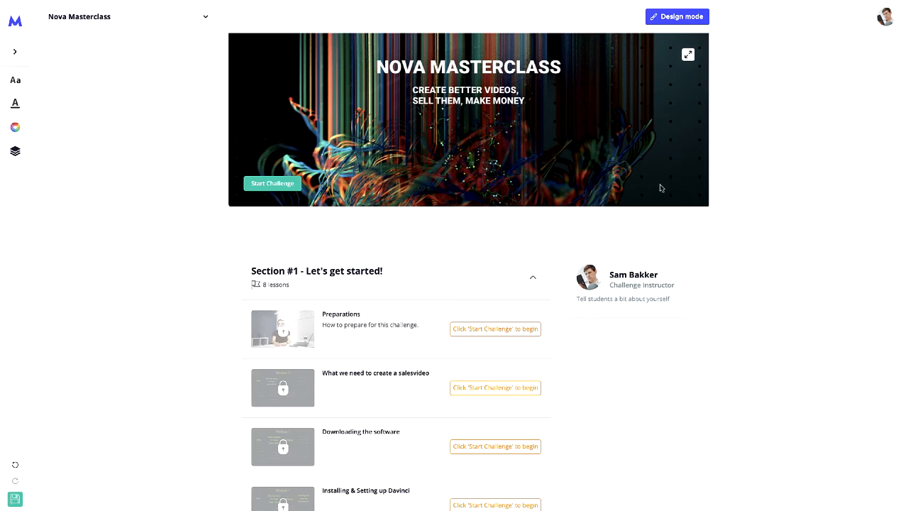
{"action": "left_click", "coordinate": [682, 18]}
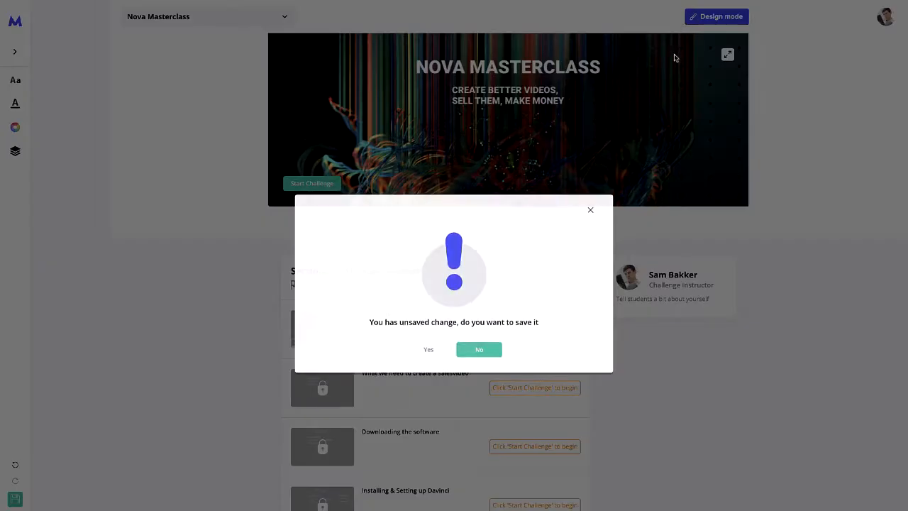
{"action": "left_click", "coordinate": [428, 351]}
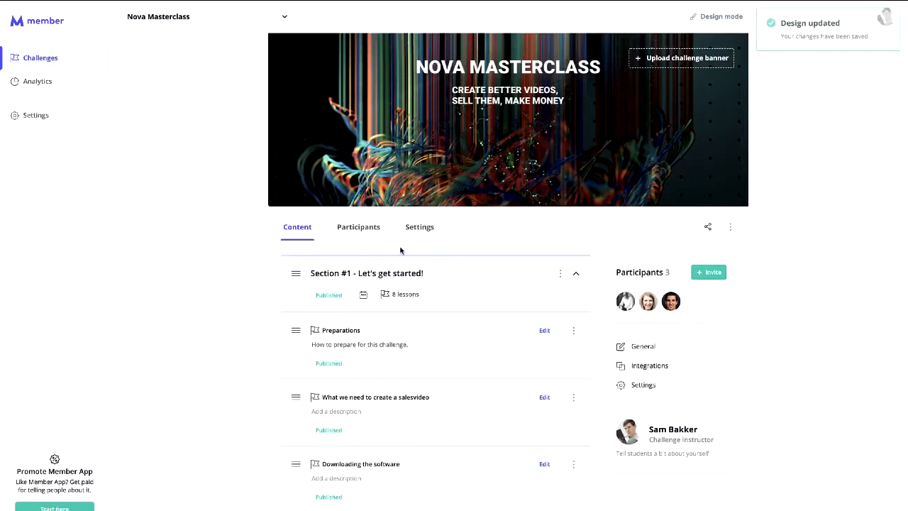
- Collapse Section #1 and delete the existing Section #3
{"action": "scroll", "coordinate": [497, 286], "scroll_direction": "down", "scroll_amount": 1}
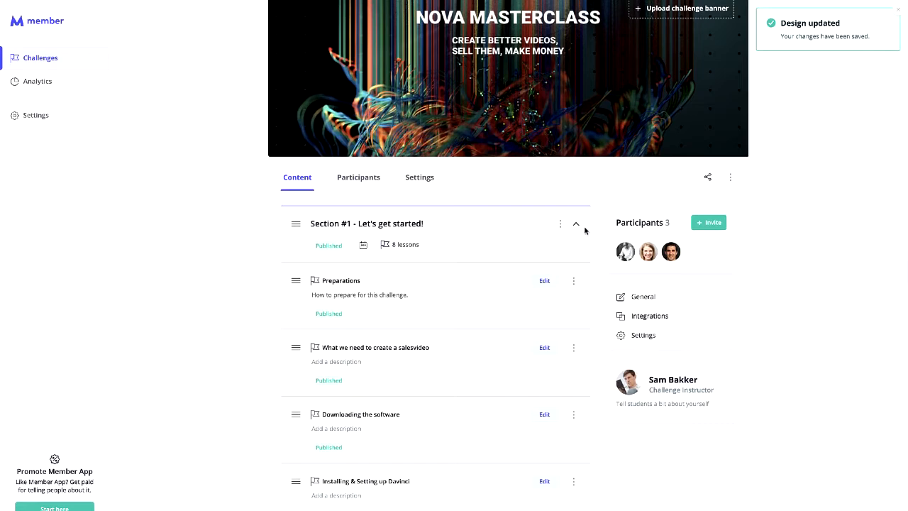
{"action": "left_click", "coordinate": [576, 228]}
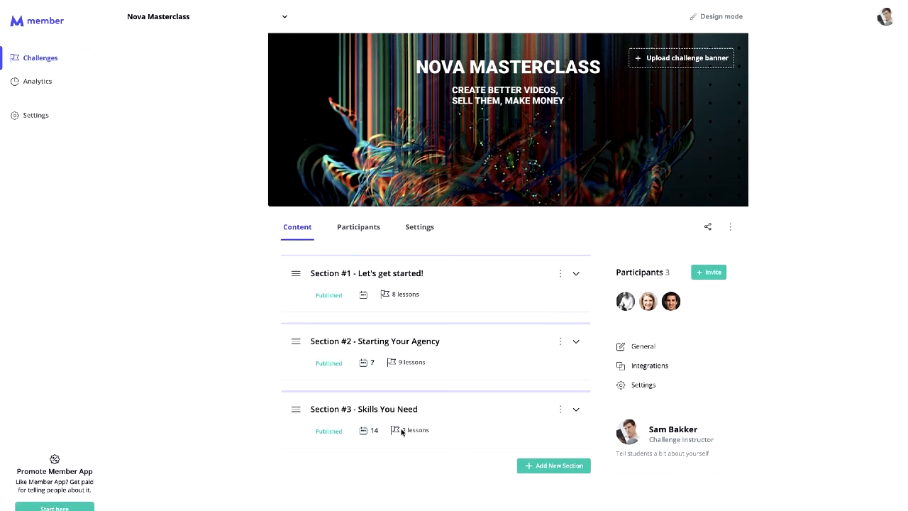
{"action": "left_click", "coordinate": [576, 410]}
{"action": "scroll", "coordinate": [490, 439], "scroll_direction": "down", "scroll_amount": 2}
{"action": "left_click", "coordinate": [560, 258]}
{"action": "left_click", "coordinate": [540, 298]}
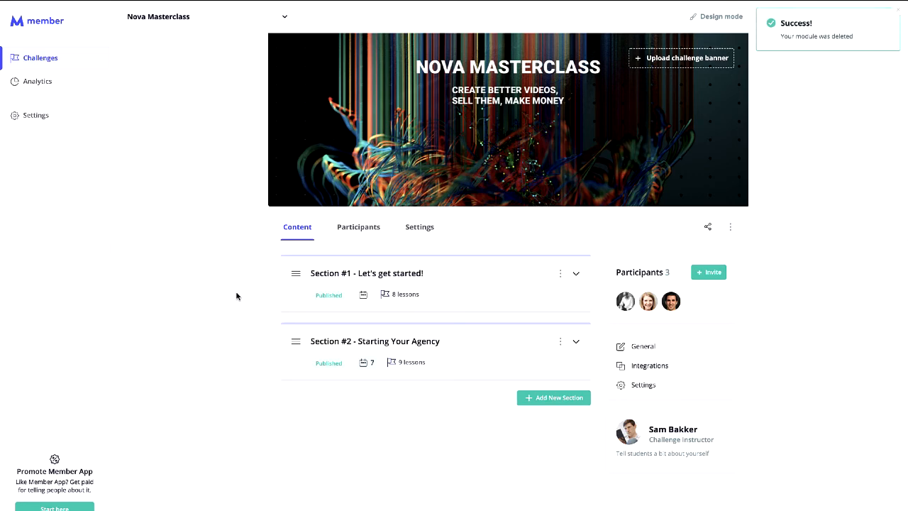
- Add a new section titled 'Section #3 - Videography Skills'
{"action": "left_click", "coordinate": [560, 401]}
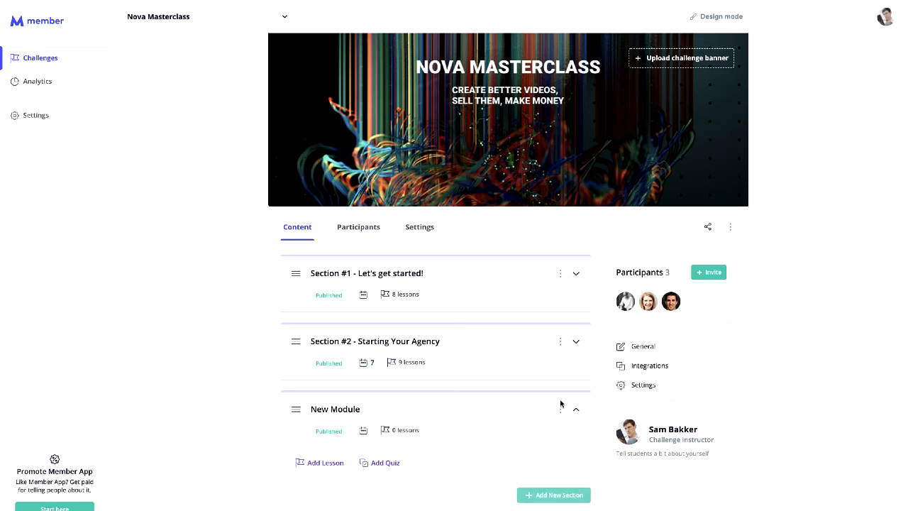
{"action": "left_click_drag", "start_coordinate": [364, 412], "coordinate": [313, 409]}
{"action": "type", "text": "Section #3 -"}
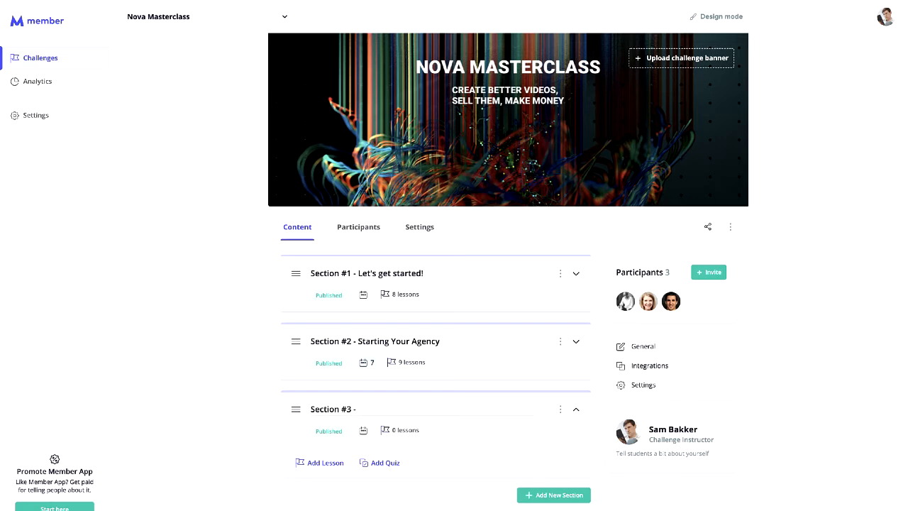
{"action": "type", "text": "videos"}
{"action": "key", "text": "BackSpace"}
{"action": "key", "text": "BackSpace"}
{"action": "key", "text": "BackSpace"}
{"action": "type", "text": "DEO"}
{"action": "key", "text": "BackSpace"}
{"action": "key", "text": "BackSpace"}
{"action": "key", "text": "BackSpace"}
{"action": "type", "text": "ideography Skills"}
- Add a first new lesson to the Videography Skills section
{"action": "scroll", "coordinate": [231, 427], "scroll_direction": "down", "scroll_amount": 1}
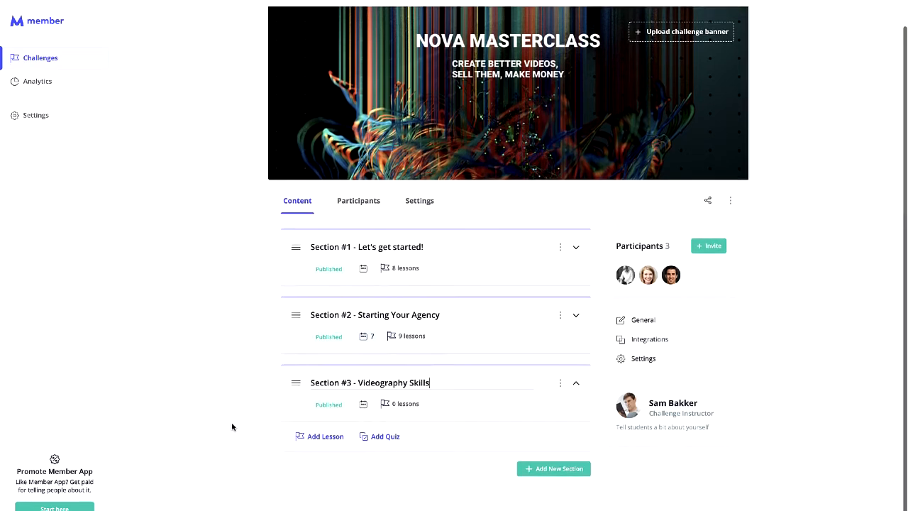
{"action": "left_click", "coordinate": [312, 436]}
{"action": "scroll", "coordinate": [282, 432], "scroll_direction": "down", "scroll_amount": 1}
- Add two more lessons and a quiz to Videography Skills
{"action": "left_click", "coordinate": [319, 437]}
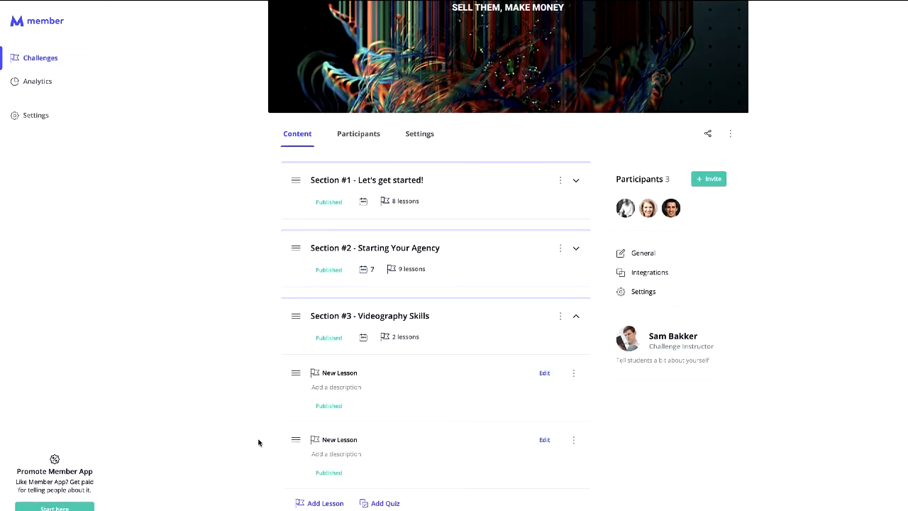
{"action": "scroll", "coordinate": [259, 442], "scroll_direction": "down", "scroll_amount": 1}
{"action": "left_click", "coordinate": [315, 438]}
{"action": "scroll", "coordinate": [265, 440], "scroll_direction": "down", "scroll_amount": 1}
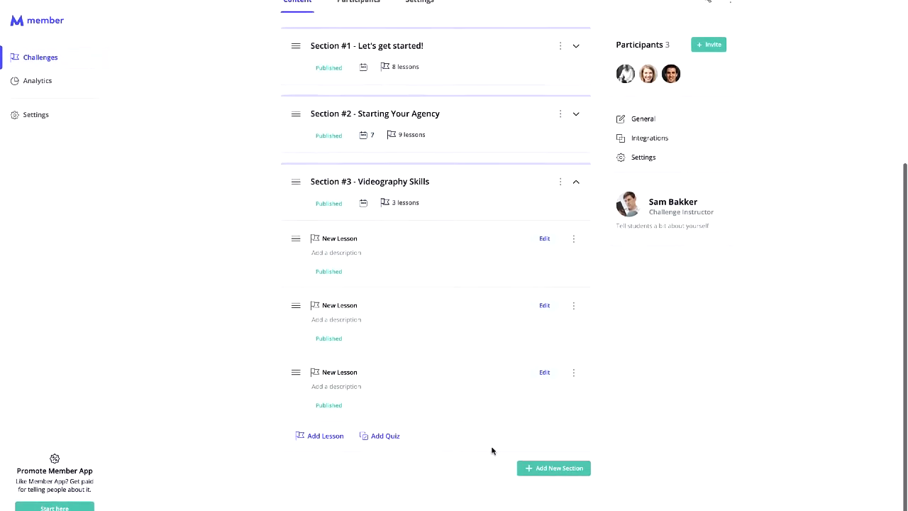
{"action": "left_click", "coordinate": [381, 440]}
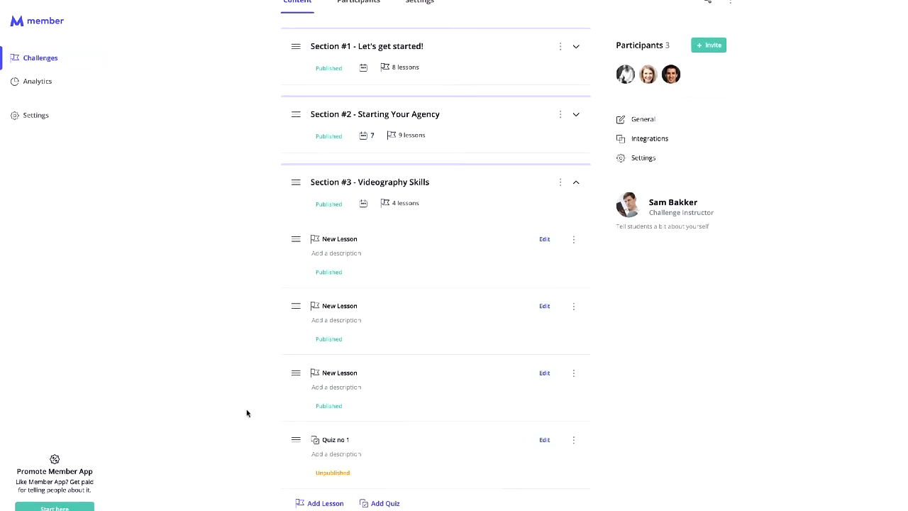
- Rename the first lesson 'Introduction' and begin its description with 'this is going to'
{"action": "left_click", "coordinate": [364, 242]}
{"action": "left_click_drag", "start_coordinate": [376, 239], "coordinate": [319, 242]}
{"action": "type", "text": "Introduction"}
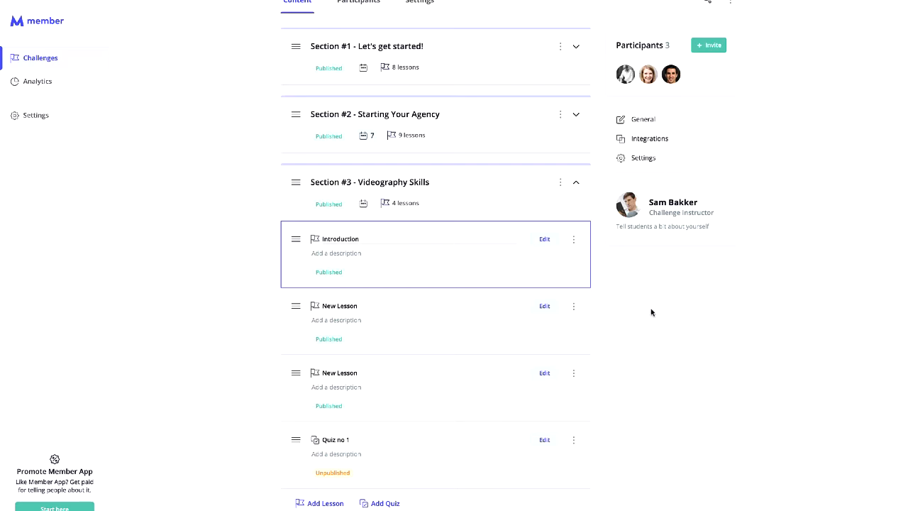
{"action": "left_click", "coordinate": [398, 254]}
{"action": "type", "text": "this is going to"}
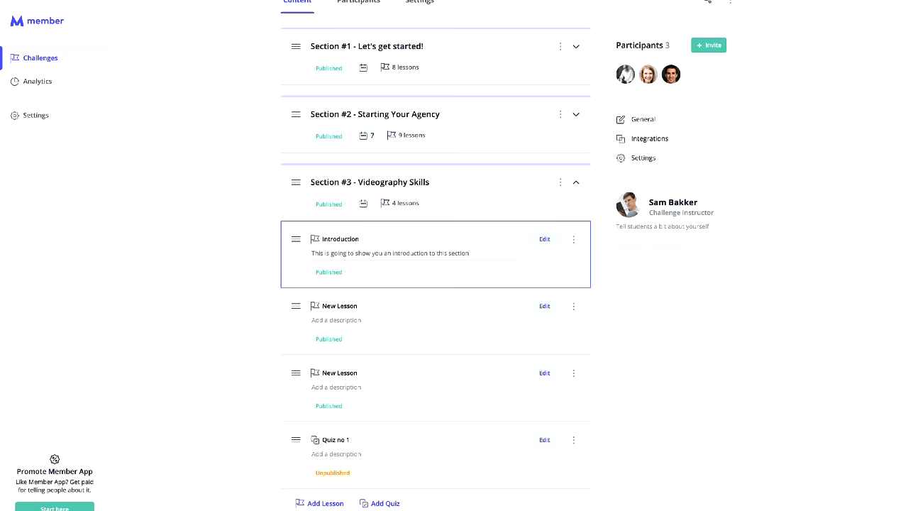
{"action": "scroll", "coordinate": [669, 297], "scroll_direction": "up", "scroll_amount": 5}
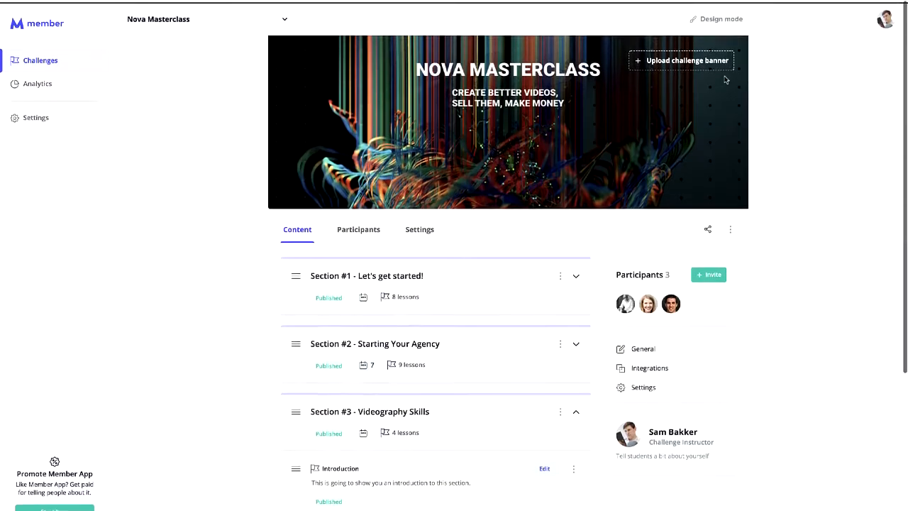
{"action": "left_click", "coordinate": [724, 16]}
{"action": "scroll", "coordinate": [531, 279], "scroll_direction": "down", "scroll_amount": 2}
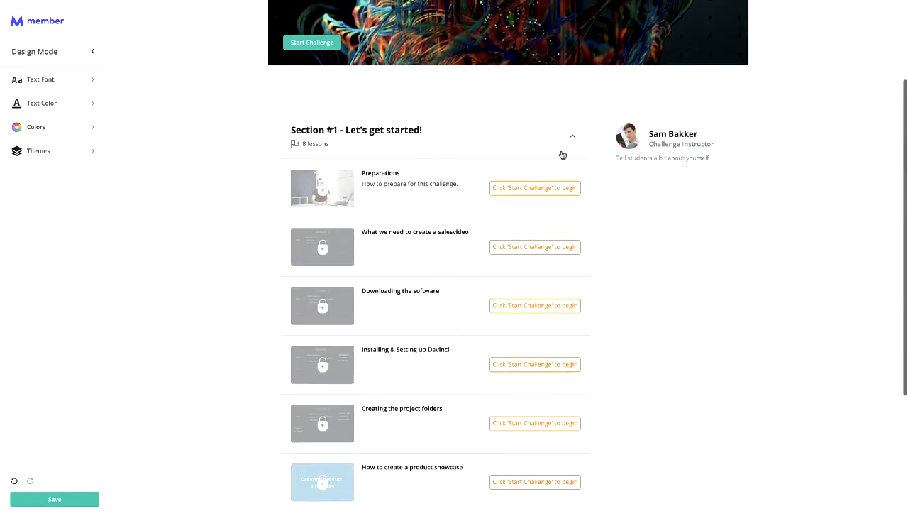
{"action": "left_click", "coordinate": [561, 154]}
{"action": "left_click", "coordinate": [435, 395]}
{"action": "scroll", "coordinate": [511, 373], "scroll_direction": "down", "scroll_amount": 3}
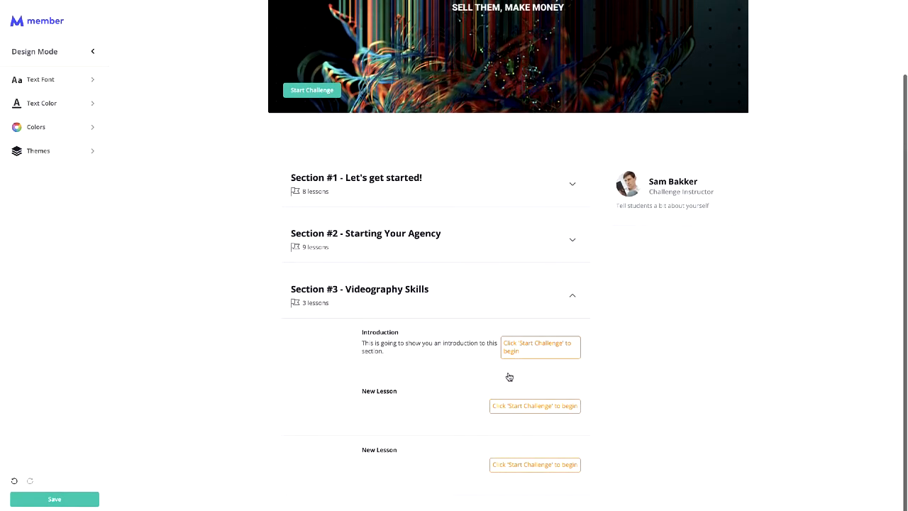
{"action": "scroll", "coordinate": [507, 376], "scroll_direction": "up", "scroll_amount": 1}
{"action": "scroll", "coordinate": [507, 376], "scroll_direction": "up", "scroll_amount": 1}
{"action": "left_click", "coordinate": [742, 2]}
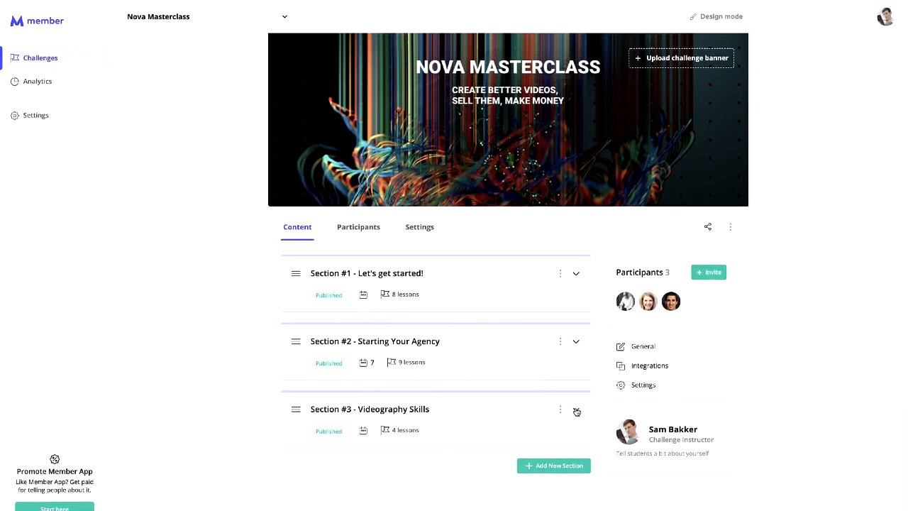
{"action": "left_click", "coordinate": [576, 409]}
{"action": "scroll", "coordinate": [481, 425], "scroll_direction": "down", "scroll_amount": 2}
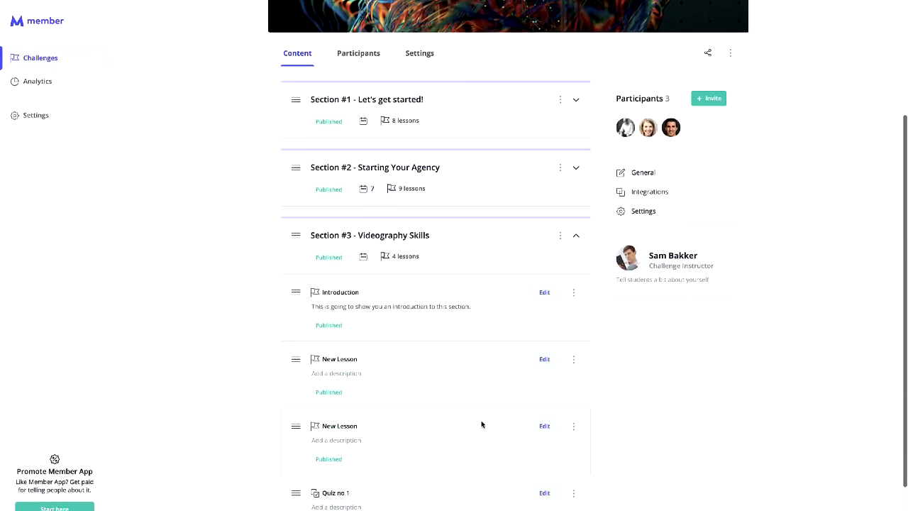
- Build the Introduction lesson from the Video template and add a Homework element
{"action": "left_click", "coordinate": [545, 293]}
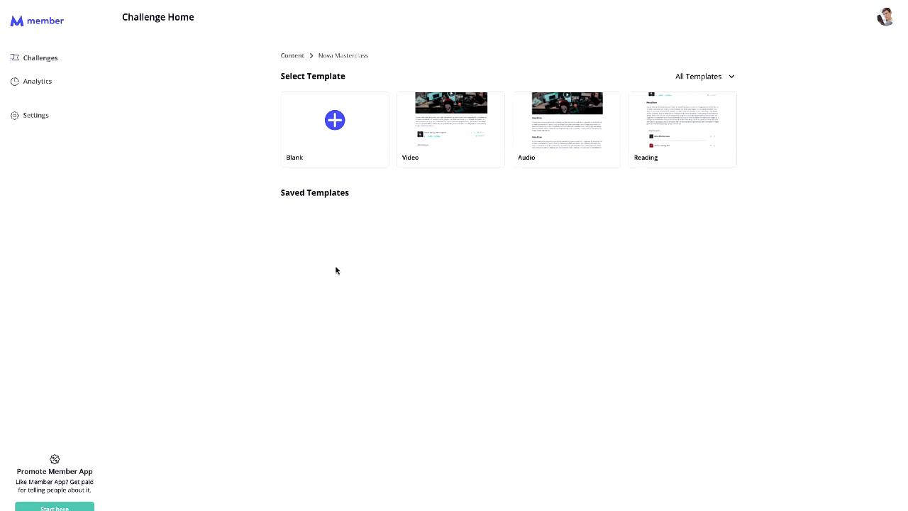
{"action": "left_click", "coordinate": [473, 115]}
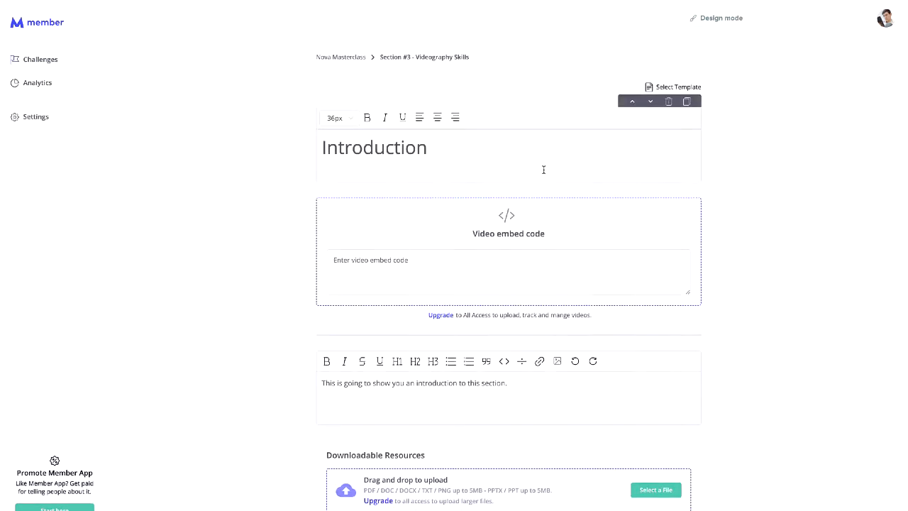
{"action": "scroll", "coordinate": [541, 272], "scroll_direction": "down", "scroll_amount": 1}
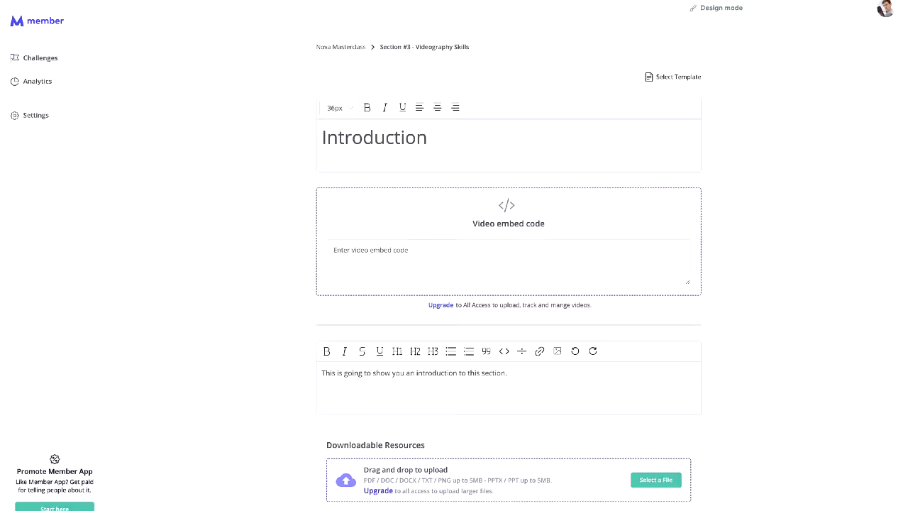
{"action": "left_click", "coordinate": [428, 508]}
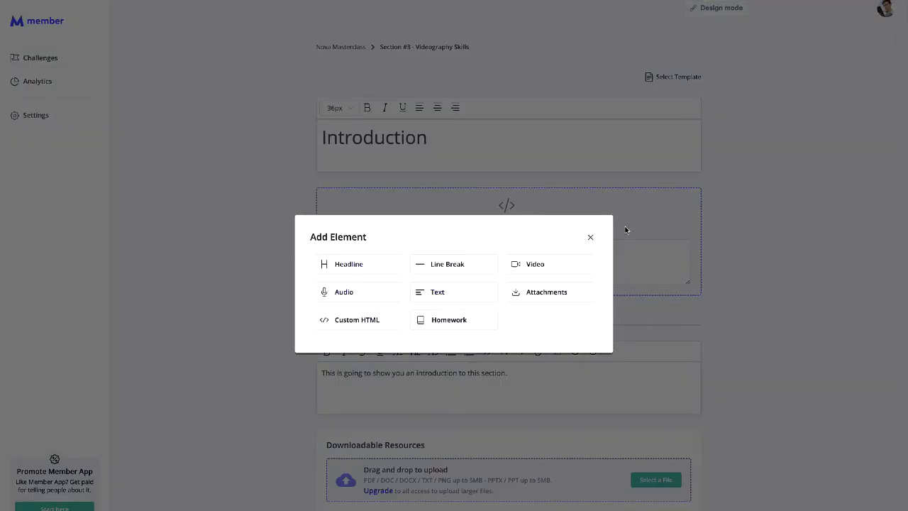
{"action": "left_click", "coordinate": [488, 318]}
{"action": "scroll", "coordinate": [483, 315], "scroll_direction": "down", "scroll_amount": 3}
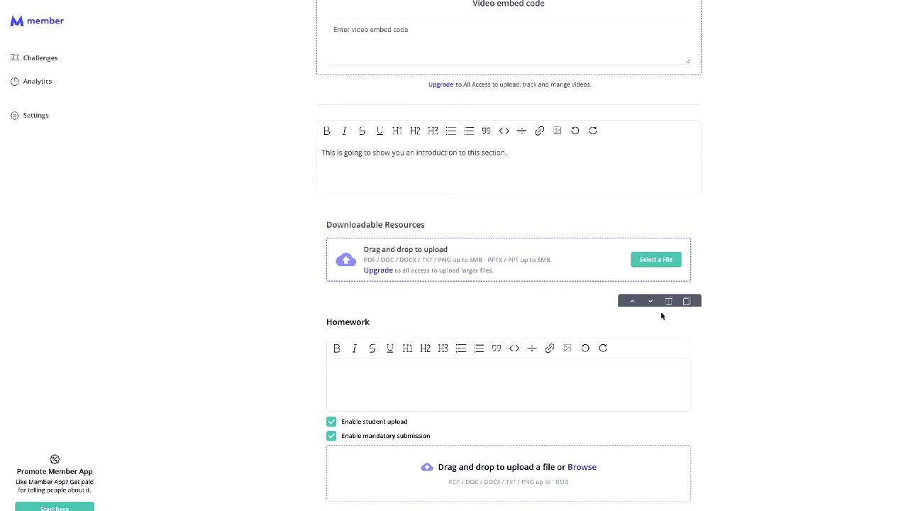
{"action": "scroll", "coordinate": [660, 312], "scroll_direction": "up", "scroll_amount": 4}
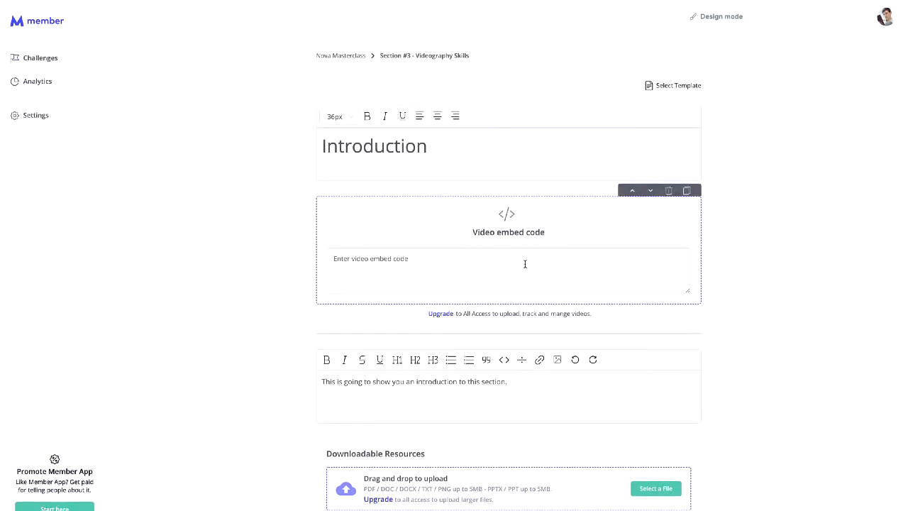
- Paste the Vidello embed code into the Introduction lesson and preview it in design mode
{"action": "left_click", "coordinate": [454, 144]}
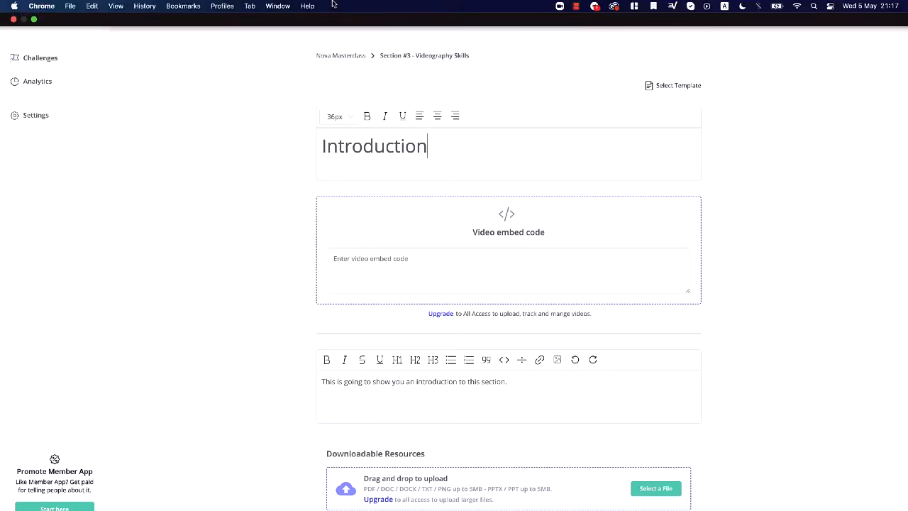
{"action": "key", "text": "ctrl+v"}
{"action": "scroll", "coordinate": [596, 281], "scroll_direction": "up", "scroll_amount": 3}
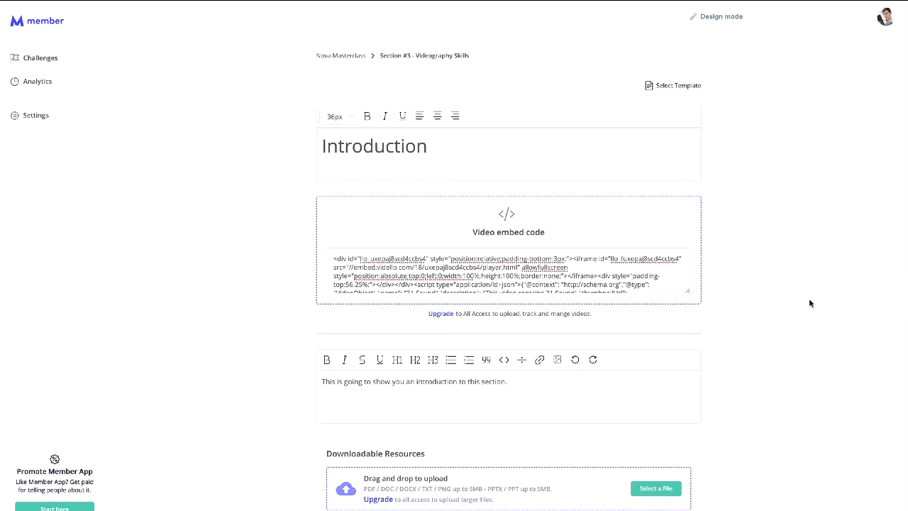
{"action": "left_click", "coordinate": [717, 17]}
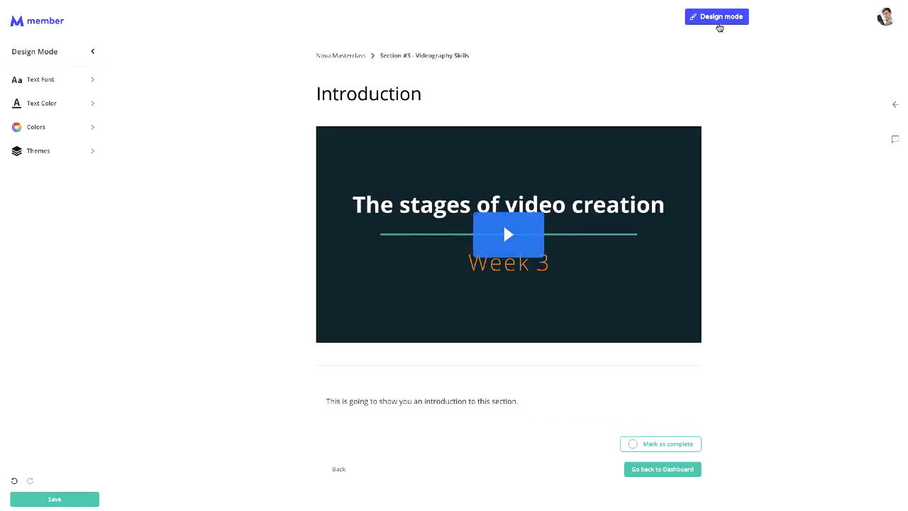
- Return to the Nova Masterclass content page, preview it in design mode, then exit design mode
{"action": "left_click", "coordinate": [720, 24]}
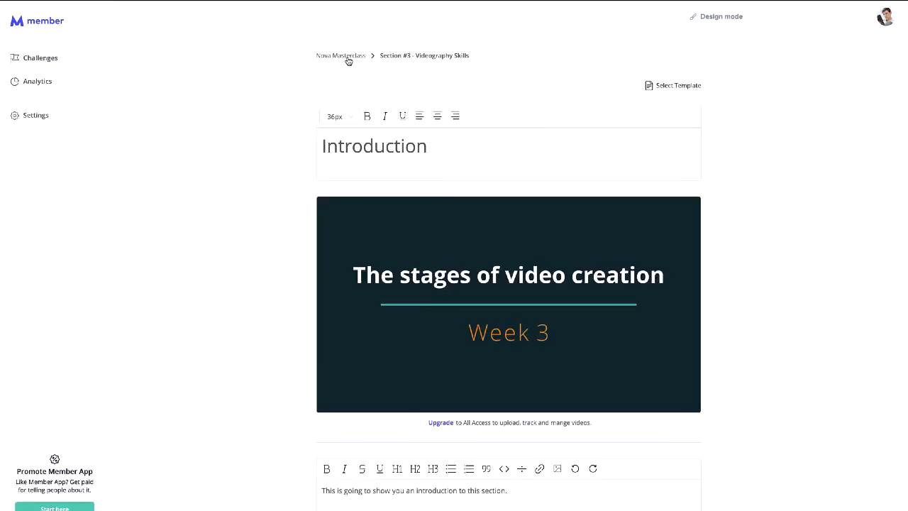
{"action": "left_click", "coordinate": [347, 59]}
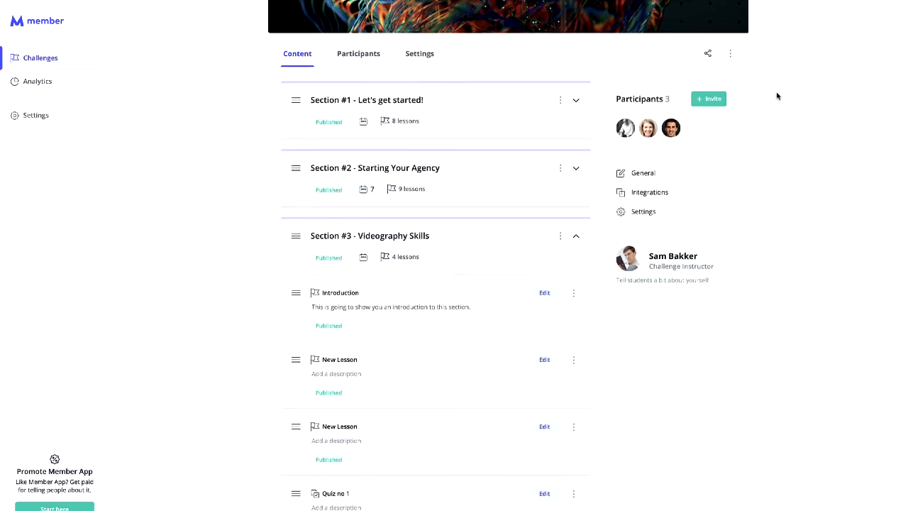
{"action": "scroll", "coordinate": [745, 64], "scroll_direction": "up", "scroll_amount": 3}
{"action": "left_click", "coordinate": [723, 21]}
{"action": "scroll", "coordinate": [509, 295], "scroll_direction": "down", "scroll_amount": 3}
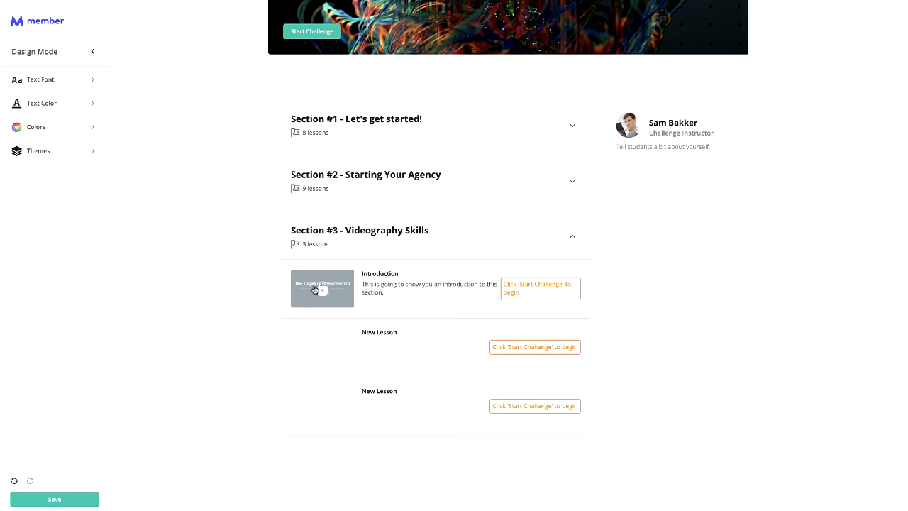
{"action": "scroll", "coordinate": [363, 317], "scroll_direction": "up", "scroll_amount": 2}
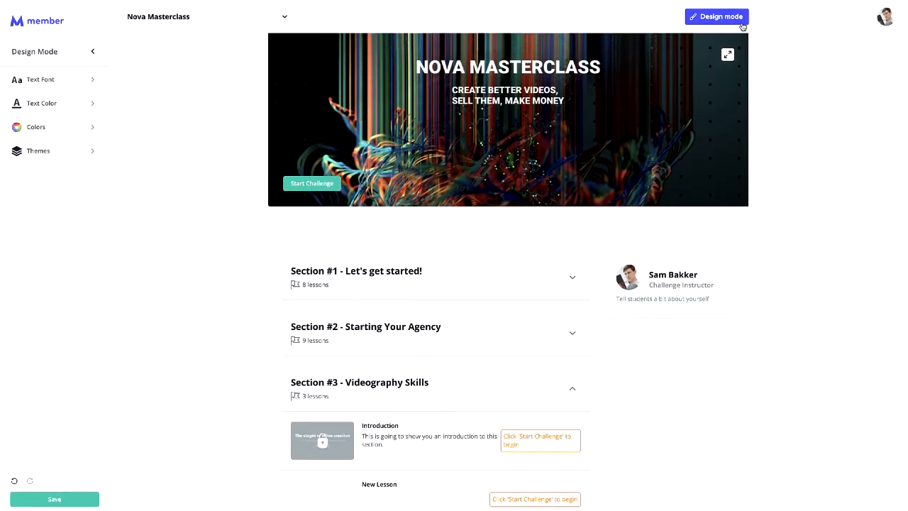
{"action": "left_click", "coordinate": [740, 22]}
- Open the Introduction lesson in Section #3 for editing
{"action": "scroll", "coordinate": [530, 237], "scroll_direction": "down", "scroll_amount": 2}
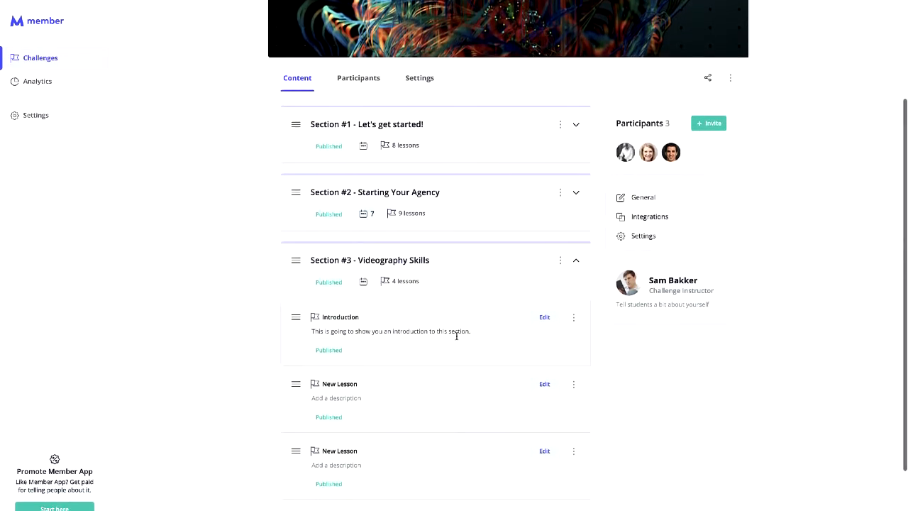
{"action": "scroll", "coordinate": [612, 336], "scroll_direction": "up", "scroll_amount": 1}
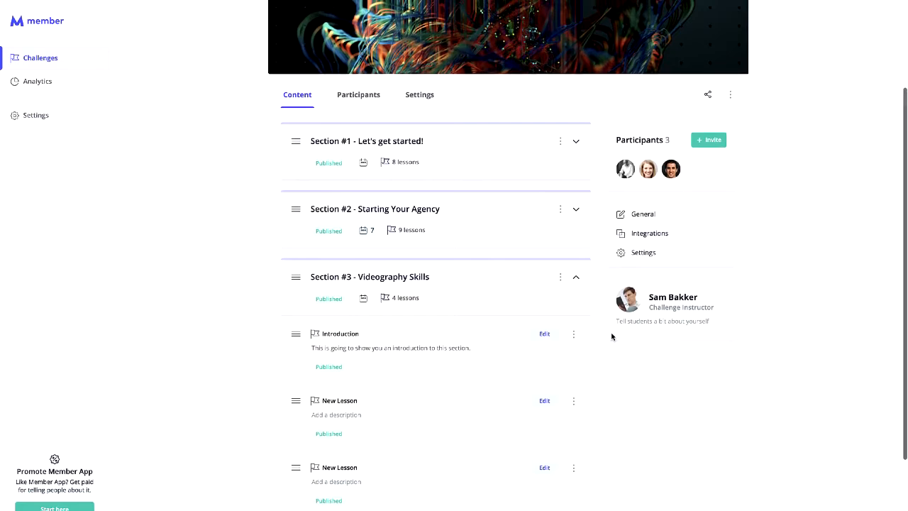
{"action": "left_click", "coordinate": [574, 334]}
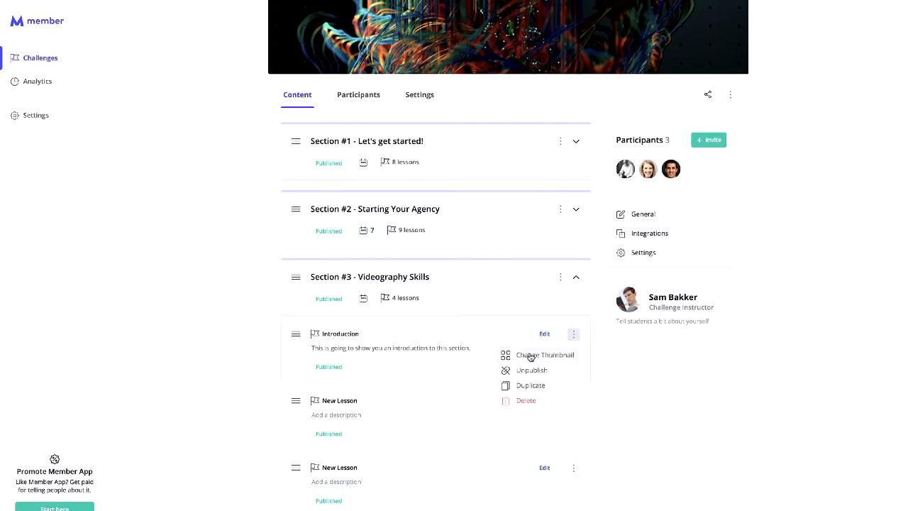
{"action": "left_click", "coordinate": [628, 390]}
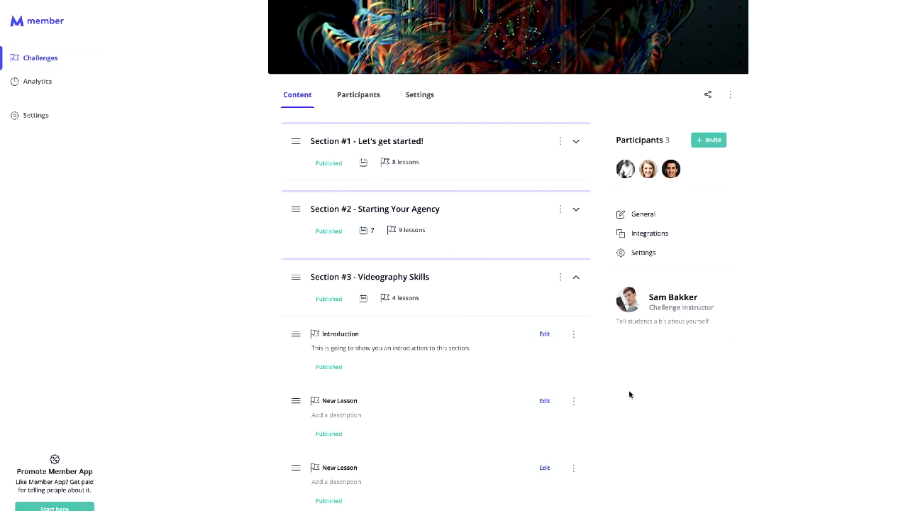
{"action": "scroll", "coordinate": [629, 390], "scroll_direction": "up", "scroll_amount": 2}
{"action": "scroll", "coordinate": [628, 390], "scroll_direction": "down", "scroll_amount": 3}
{"action": "left_click", "coordinate": [553, 267]}
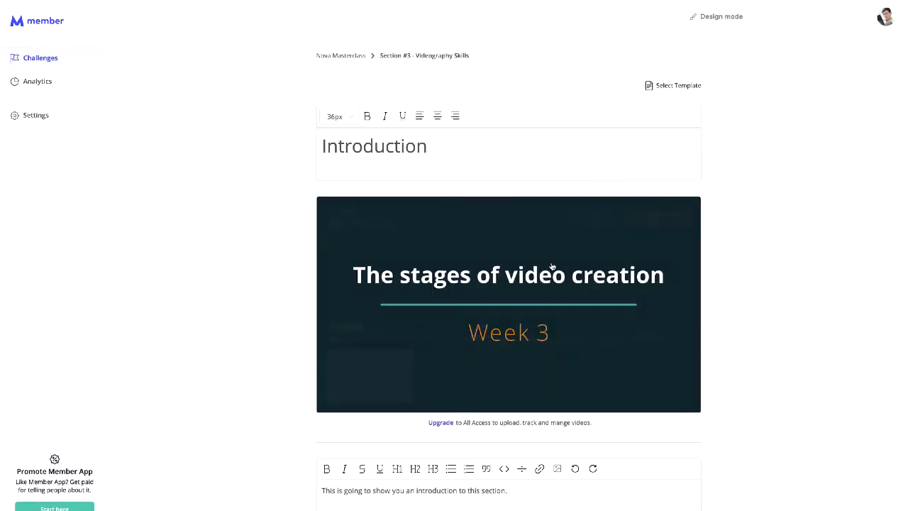
{"action": "scroll", "coordinate": [552, 266], "scroll_direction": "down", "scroll_amount": 1}
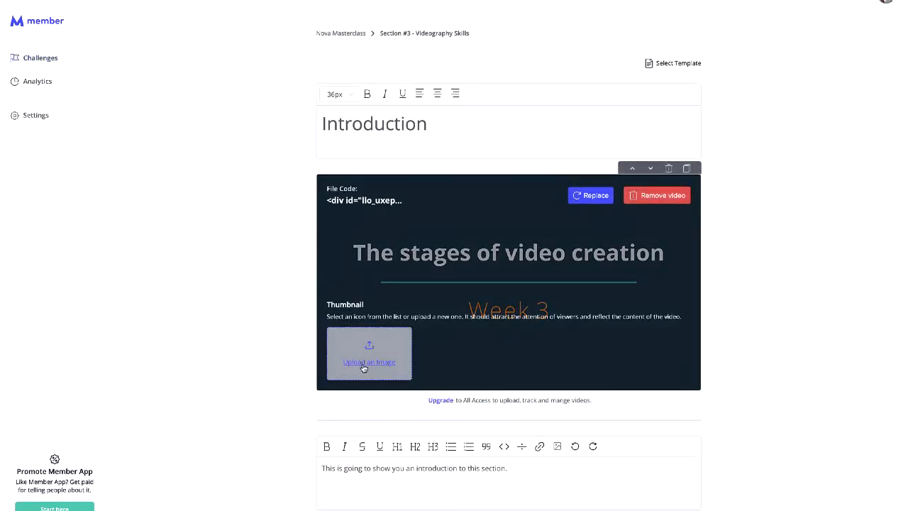
{"action": "scroll", "coordinate": [335, 295], "scroll_direction": "down", "scroll_amount": 1}
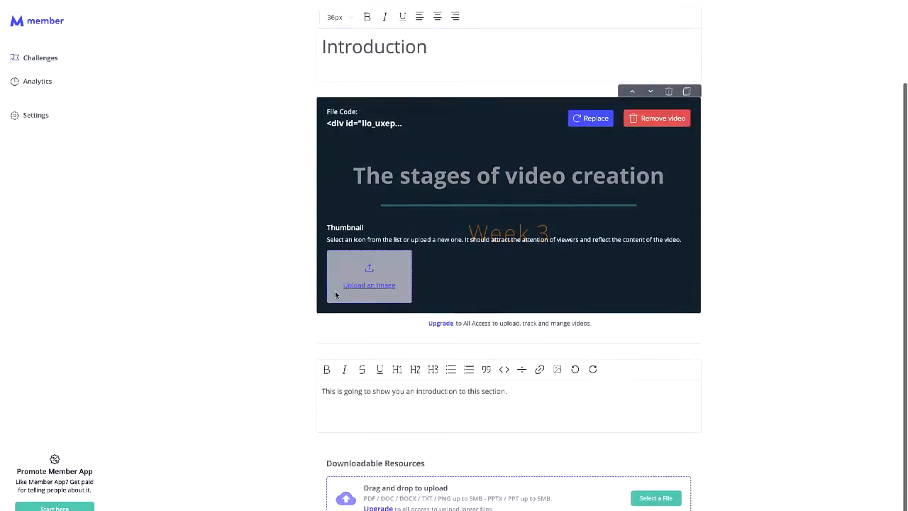
{"action": "scroll", "coordinate": [335, 295], "scroll_direction": "down", "scroll_amount": 1}
{"action": "left_click", "coordinate": [546, 372]}
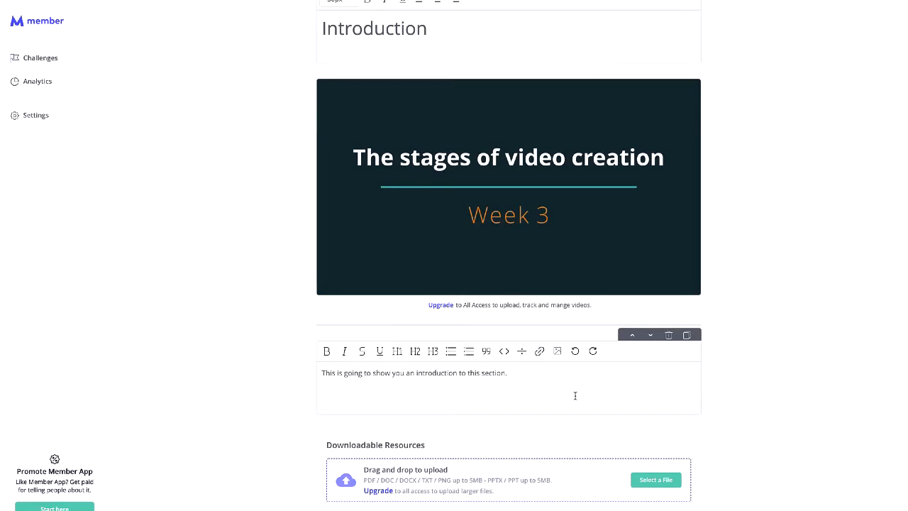
- Upload the citizenship Word document from Downloads as a downloadable resource
{"action": "left_click", "coordinate": [653, 485]}
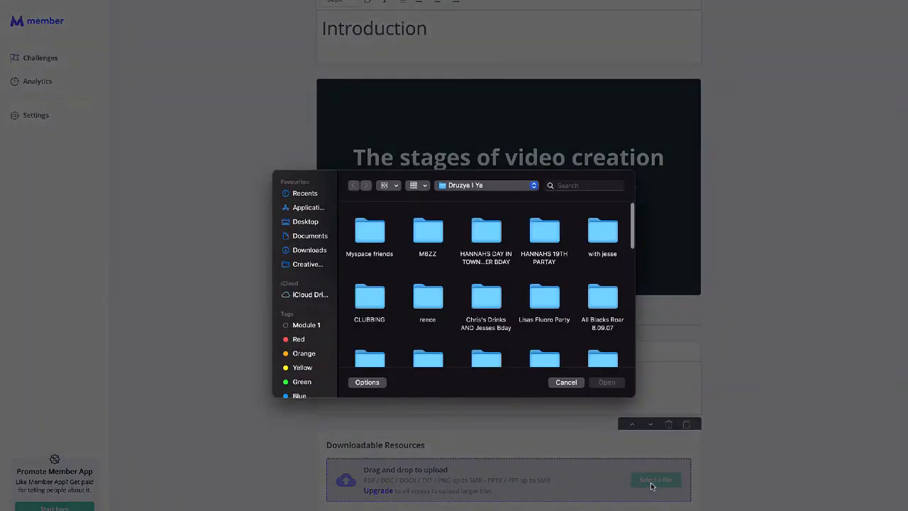
{"action": "left_click", "coordinate": [315, 254]}
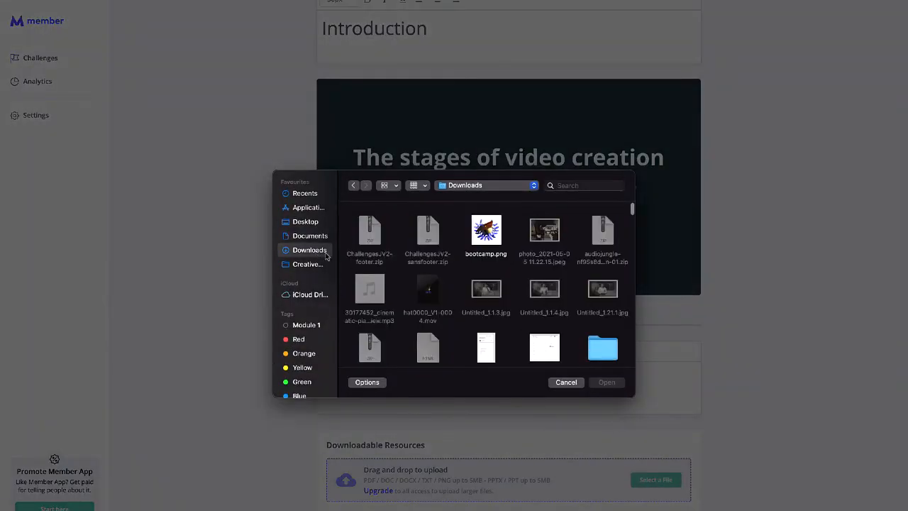
{"action": "scroll", "coordinate": [460, 305], "scroll_direction": "down", "scroll_amount": 5}
{"action": "scroll", "coordinate": [461, 304], "scroll_direction": "down", "scroll_amount": 10}
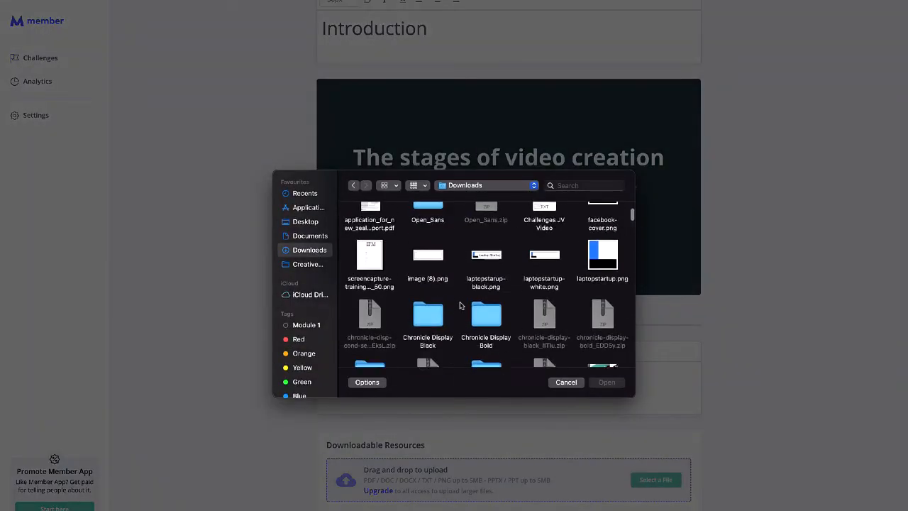
{"action": "scroll", "coordinate": [475, 298], "scroll_direction": "down", "scroll_amount": 3}
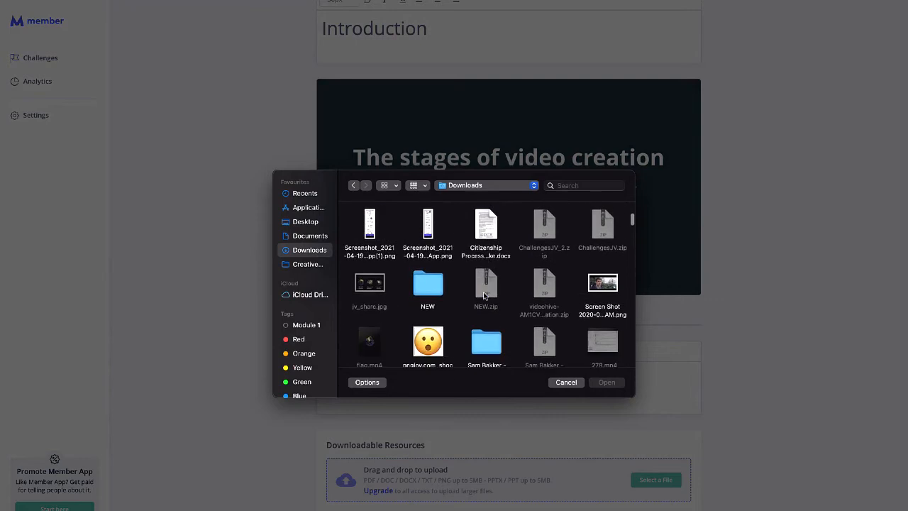
{"action": "double_click", "coordinate": [489, 255]}
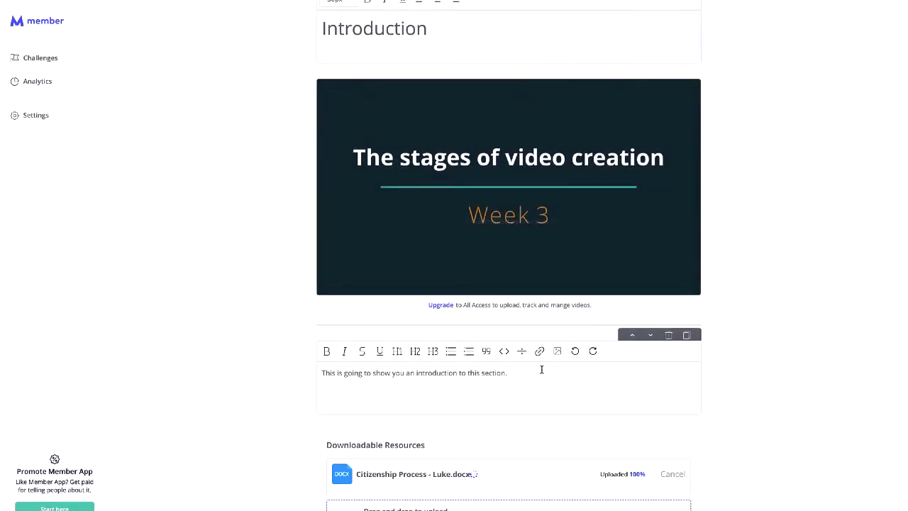
{"action": "scroll", "coordinate": [536, 411], "scroll_direction": "down", "scroll_amount": 1}
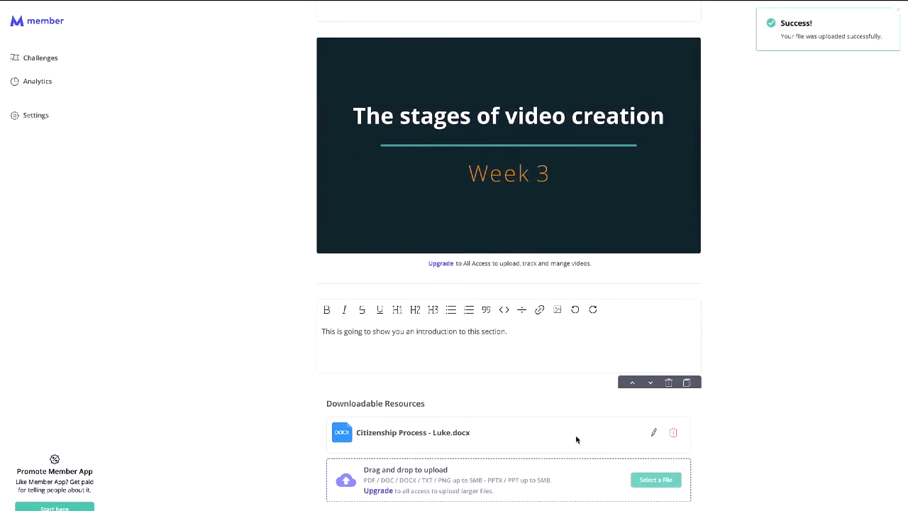
- Rename the resource 'videographer resourses', give it the bootcamp icon, and save
{"action": "left_click_drag", "start_coordinate": [451, 432], "coordinate": [358, 436]}
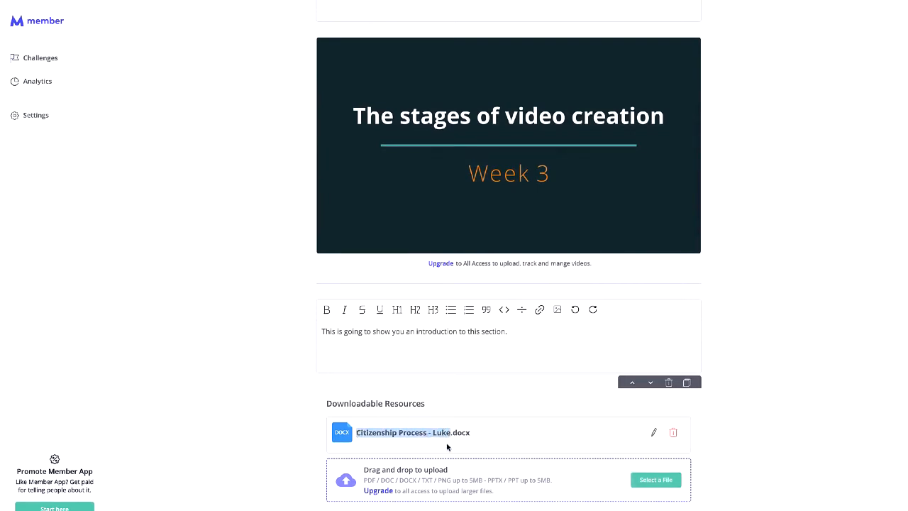
{"action": "left_click", "coordinate": [654, 432]}
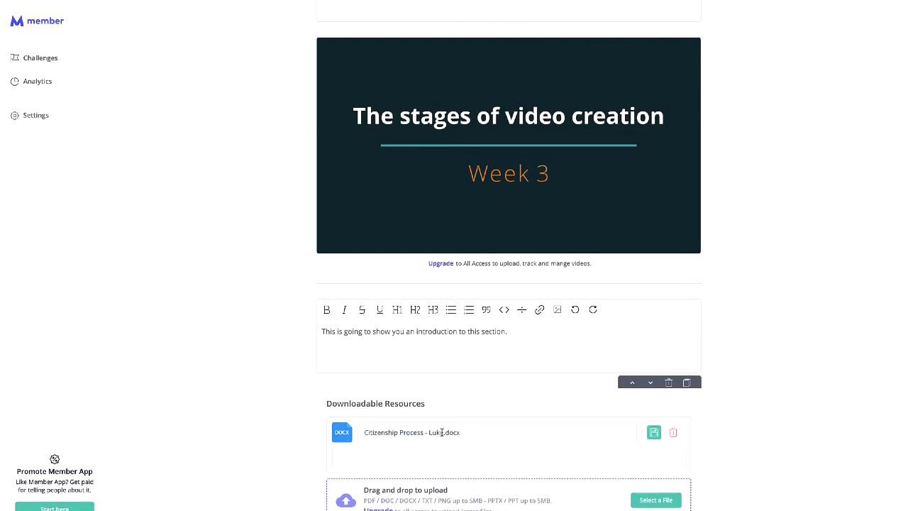
{"action": "left_click_drag", "start_coordinate": [444, 432], "coordinate": [366, 432]}
{"action": "left_click_drag", "start_coordinate": [488, 435], "coordinate": [348, 434]}
{"action": "type", "text": "videograph"}
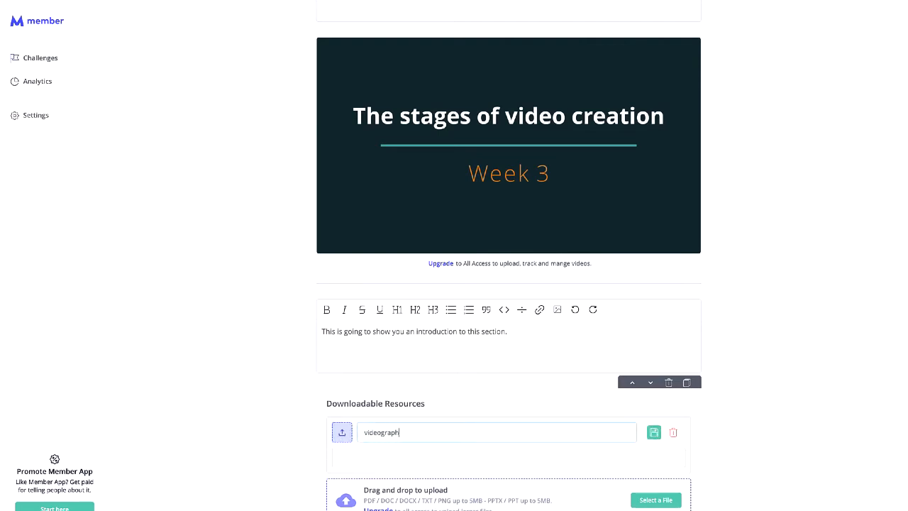
{"action": "type", "text": "er resourses"}
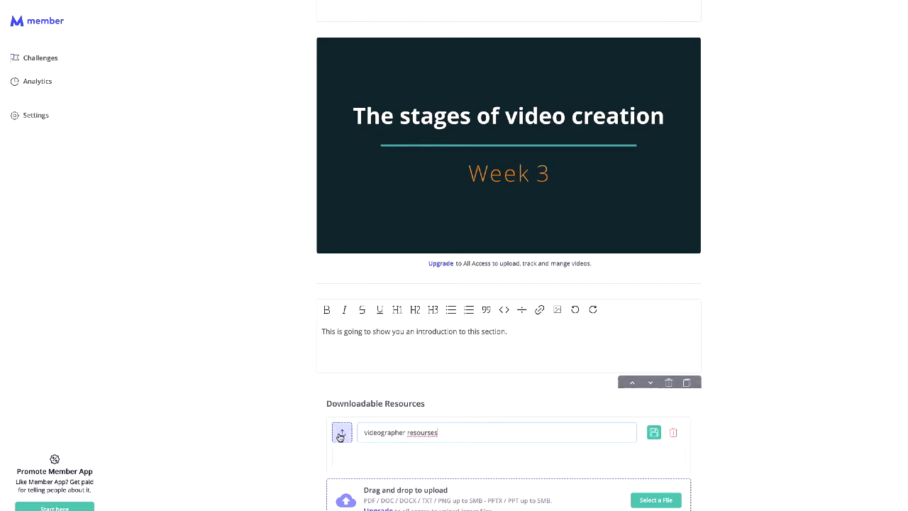
{"action": "left_click", "coordinate": [342, 434]}
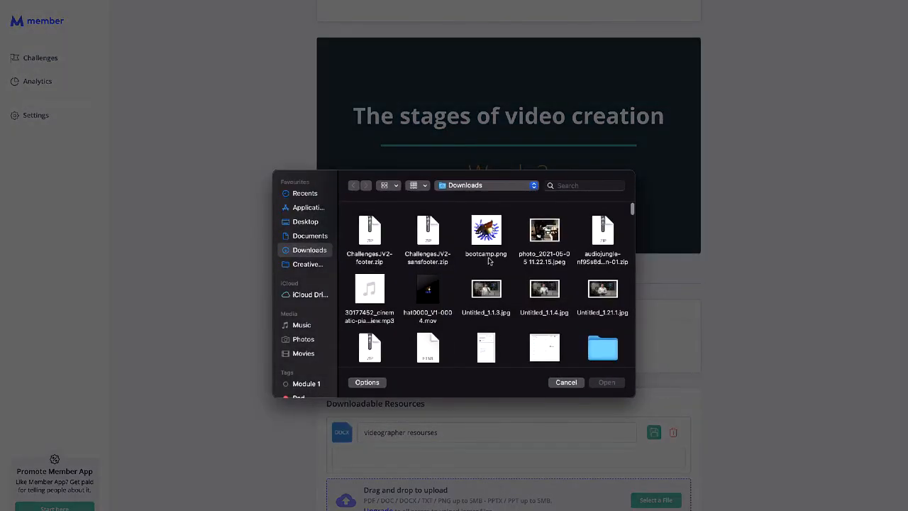
{"action": "key", "text": "Return"}
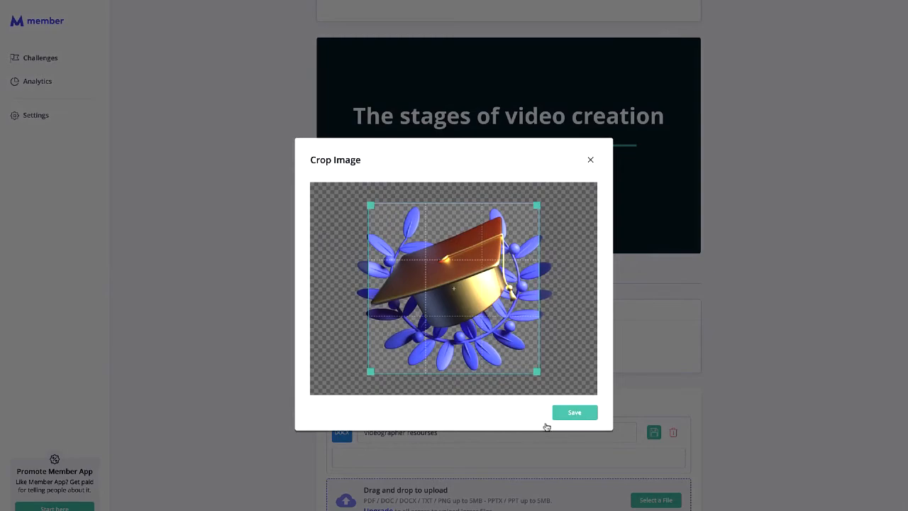
{"action": "left_click", "coordinate": [573, 416]}
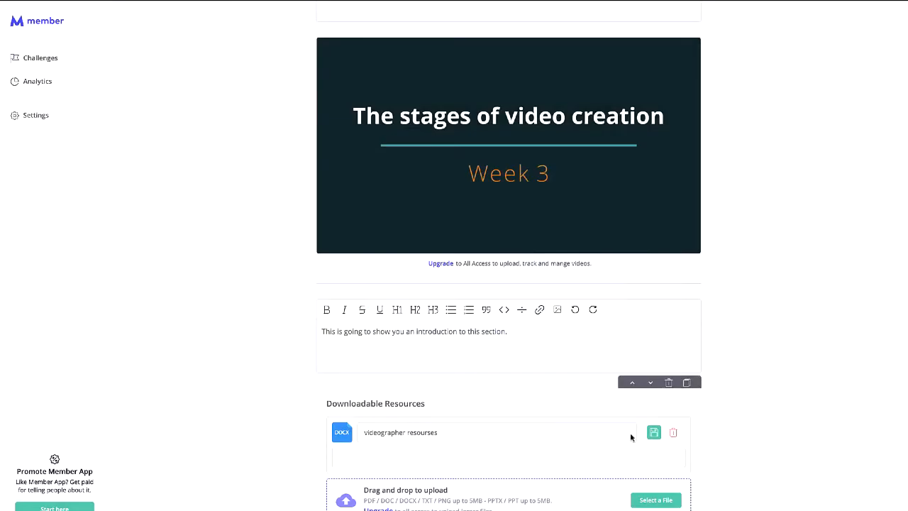
{"action": "left_click", "coordinate": [653, 432]}
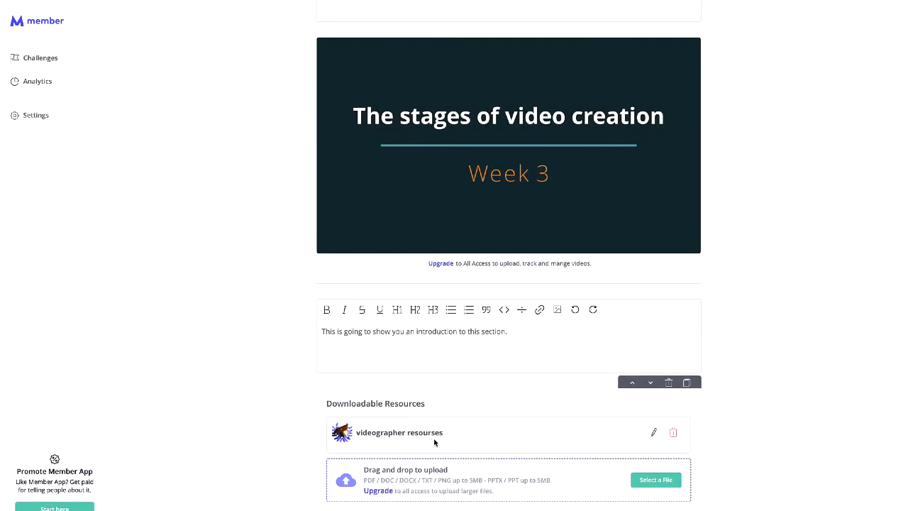
- Delete the videographer resourses resource
{"action": "left_click", "coordinate": [674, 435]}
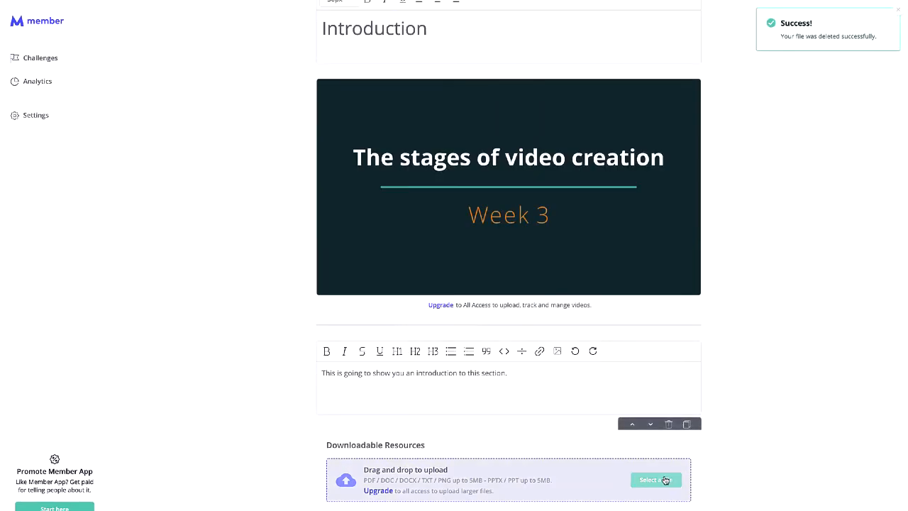
{"action": "scroll", "coordinate": [510, 462], "scroll_direction": "up", "scroll_amount": 2}
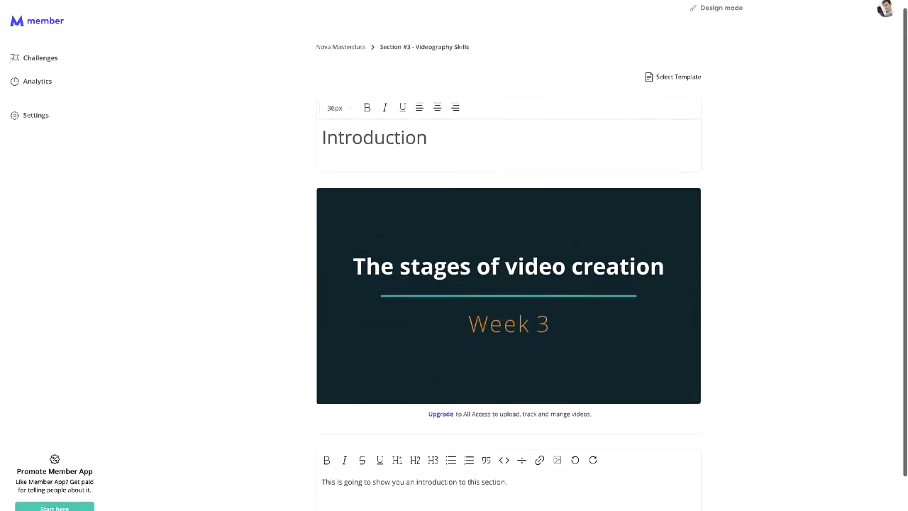
{"action": "scroll", "coordinate": [511, 383], "scroll_direction": "down", "scroll_amount": 2}
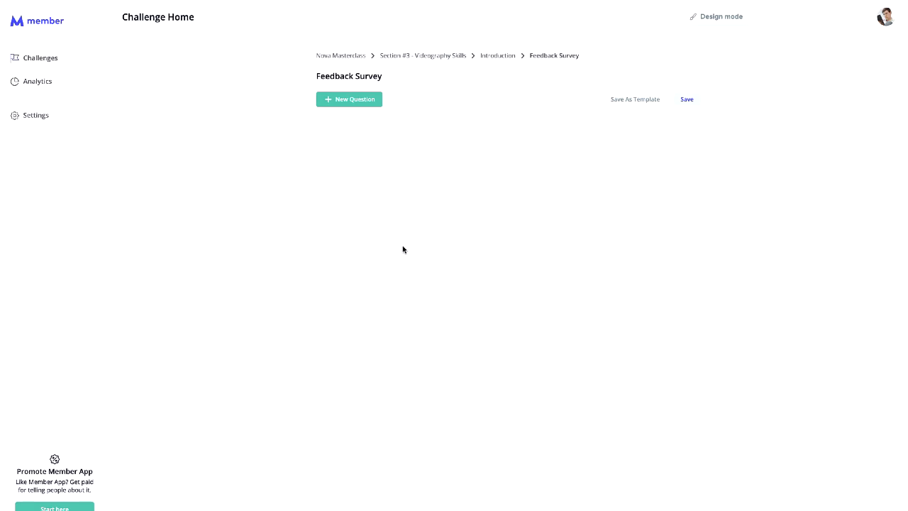
- Add a single-choice question 'How do you like this section?' to the Feedback Survey
{"action": "left_click_drag", "start_coordinate": [317, 80], "coordinate": [279, 75]}
{"action": "left_click", "coordinate": [404, 83]}
{"action": "left_click", "coordinate": [279, 76]}
{"action": "left_click", "coordinate": [346, 96]}
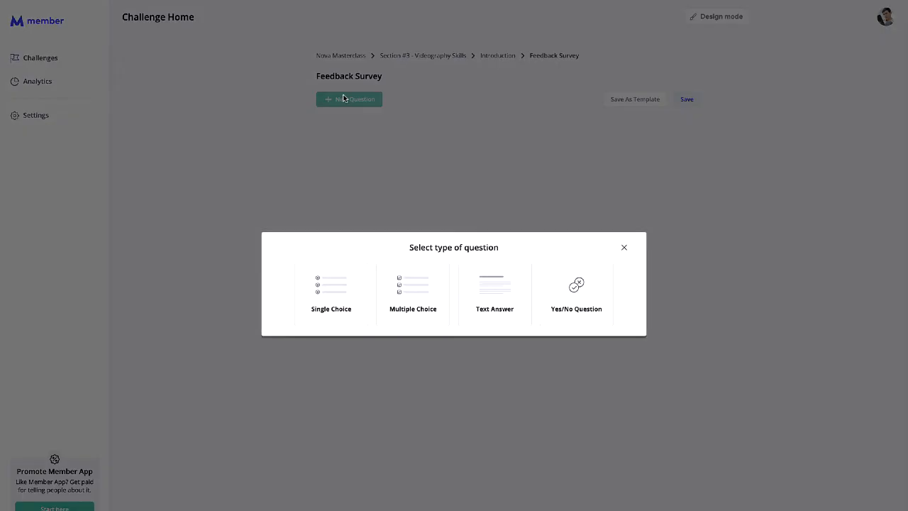
{"action": "left_click", "coordinate": [363, 280]}
{"action": "type", "text": "How do you like this section?"}
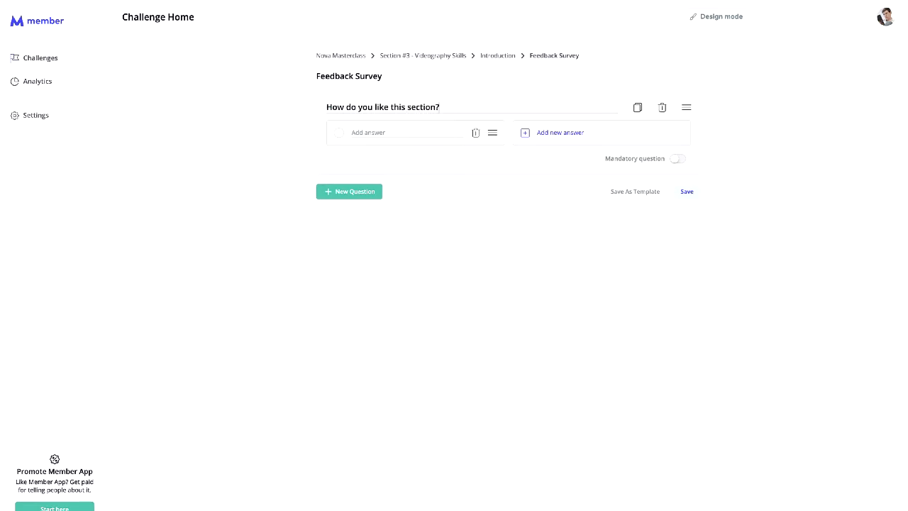
- Give it the answers It's great, Good, I don't like it, Horrible, and make it mandatory
{"action": "left_click", "coordinate": [357, 135]}
{"action": "type", "text": "It's great"}
{"action": "left_click", "coordinate": [581, 137]}
{"action": "type", "text": "Good"}
{"action": "left_click", "coordinate": [409, 178]}
{"action": "type", "text": "I don't like it"}
{"action": "left_click", "coordinate": [573, 168]}
{"action": "type", "text": "Horrible"}
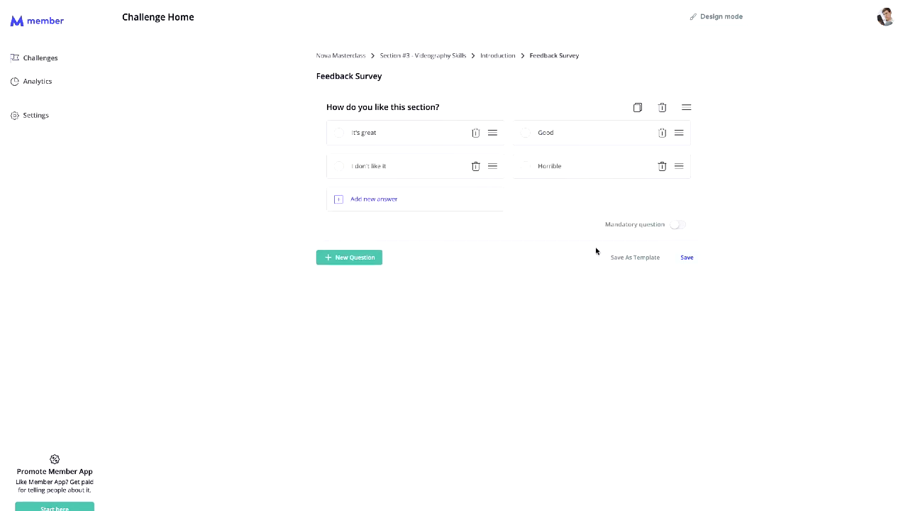
{"action": "left_click", "coordinate": [670, 226]}
- Add a text-answer question titled 'Tell us why'
{"action": "left_click", "coordinate": [365, 263]}
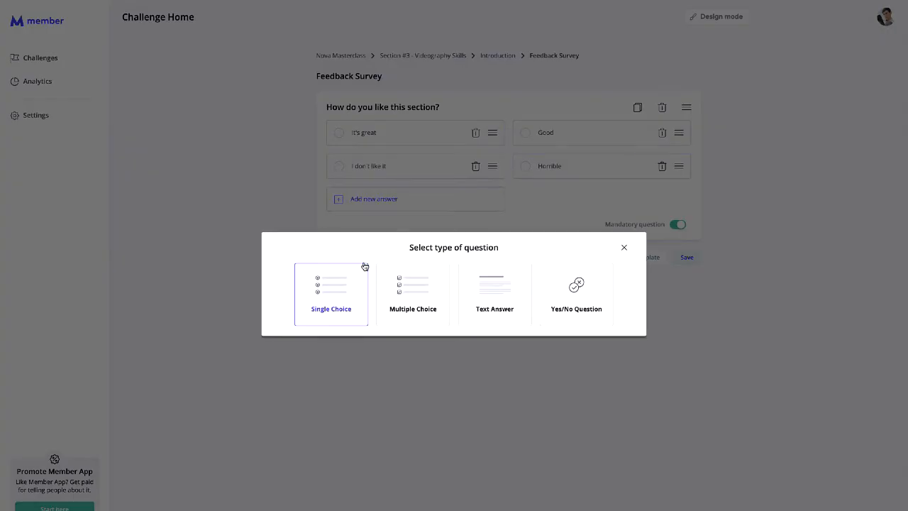
{"action": "left_click", "coordinate": [495, 284]}
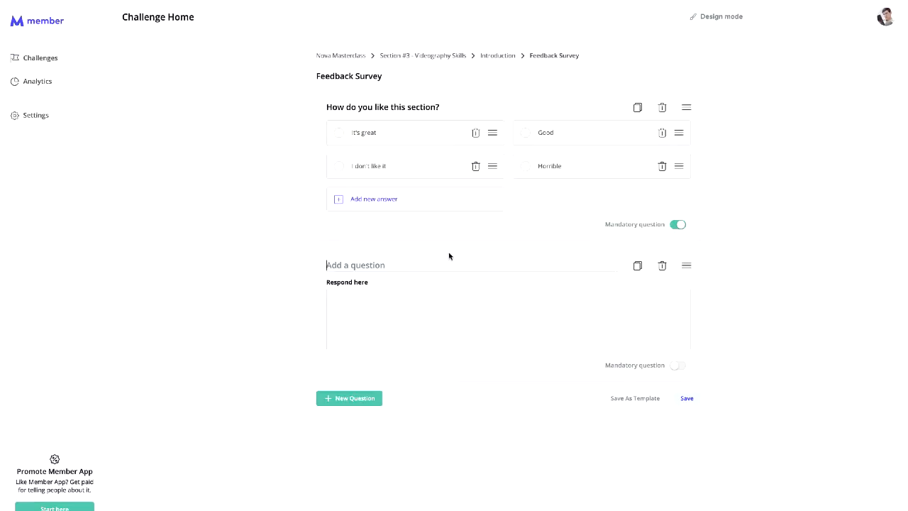
{"action": "type", "text": "Add more details here:"}
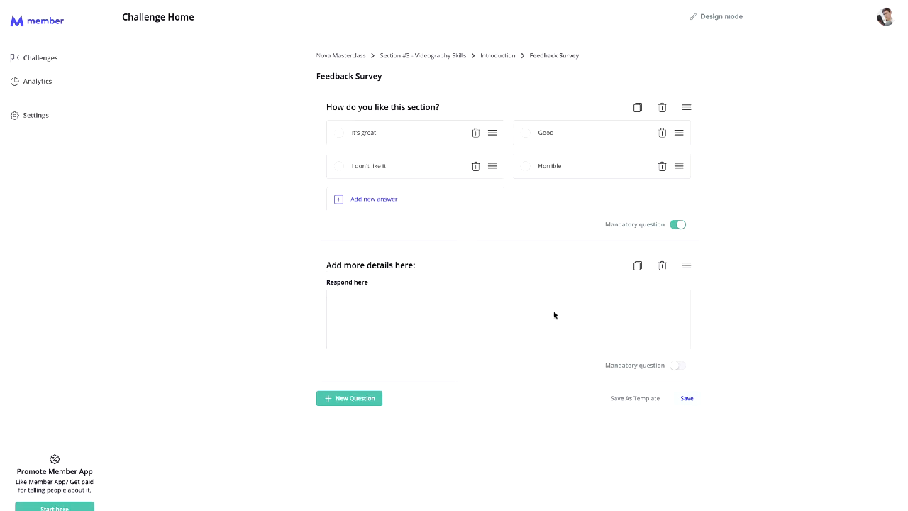
{"action": "left_click_drag", "start_coordinate": [417, 265], "coordinate": [327, 264]}
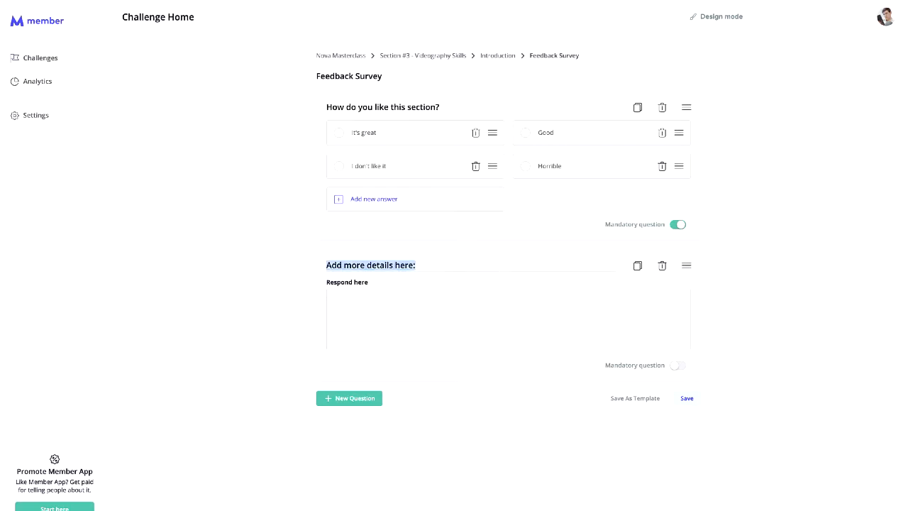
{"action": "type", "text": "test"}
{"action": "key", "text": "BackSpace"}
{"action": "key", "text": "BackSpace"}
{"action": "key", "text": "BackSpace"}
{"action": "key", "text": "BackSpace"}
{"action": "type", "text": "Tell us why"}
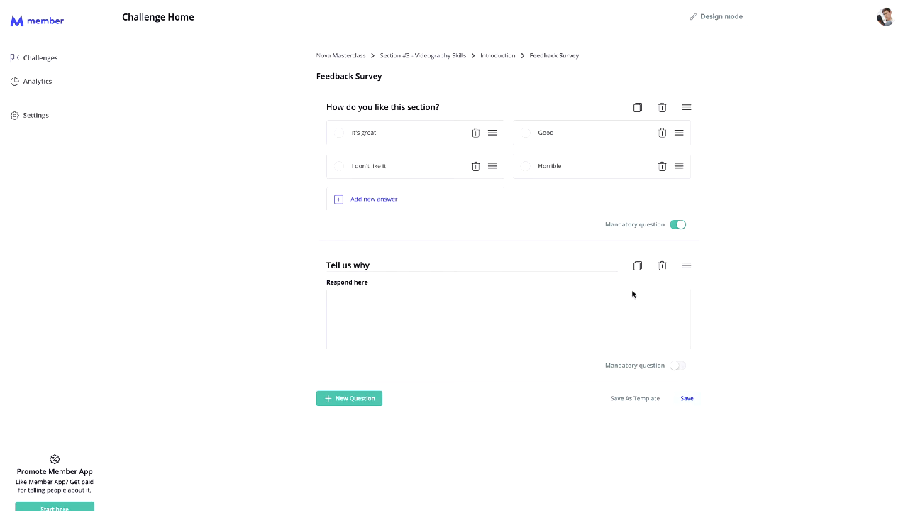
{"action": "left_click", "coordinate": [734, 297]}
- Make 'Tell us why' mandatory, save the survey, and return to the Introduction lesson
{"action": "left_click", "coordinate": [677, 366]}
{"action": "left_click", "coordinate": [698, 399]}
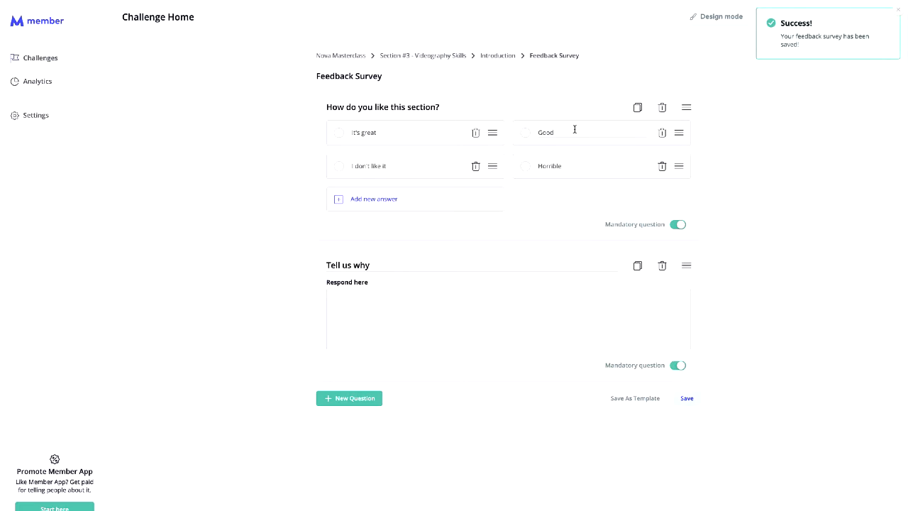
{"action": "left_click", "coordinate": [490, 56]}
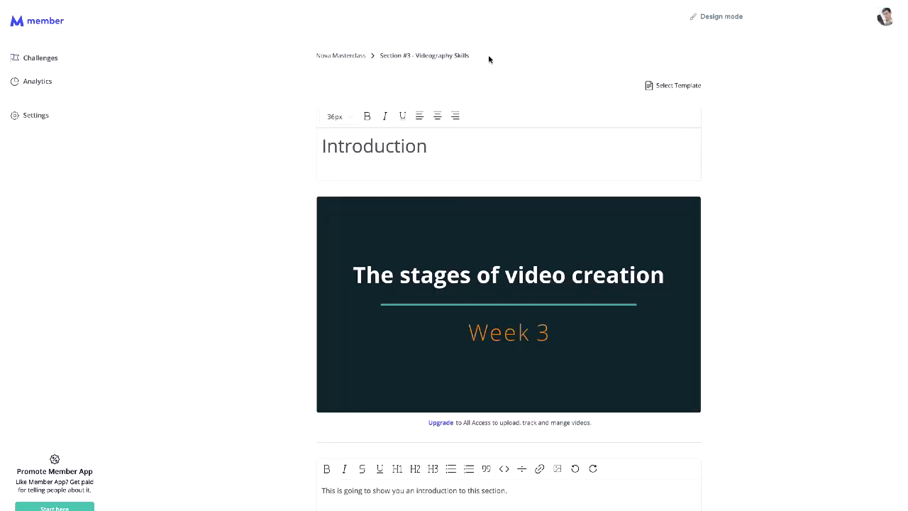
- Go back to the Nova Masterclass course outline via its breadcrumb
{"action": "scroll", "coordinate": [485, 284], "scroll_direction": "down", "scroll_amount": 3}
{"action": "scroll", "coordinate": [484, 294], "scroll_direction": "up", "scroll_amount": 2}
{"action": "left_click", "coordinate": [353, 61]}
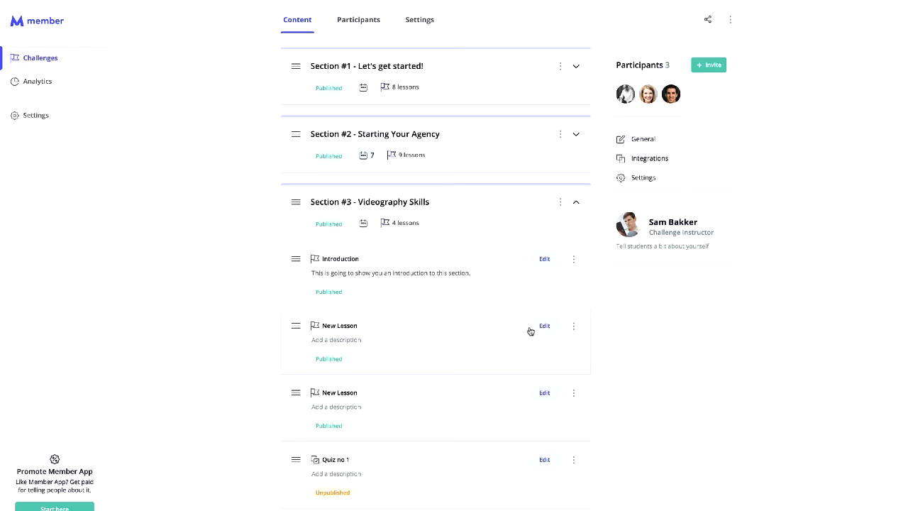
{"action": "left_click", "coordinate": [337, 326]}
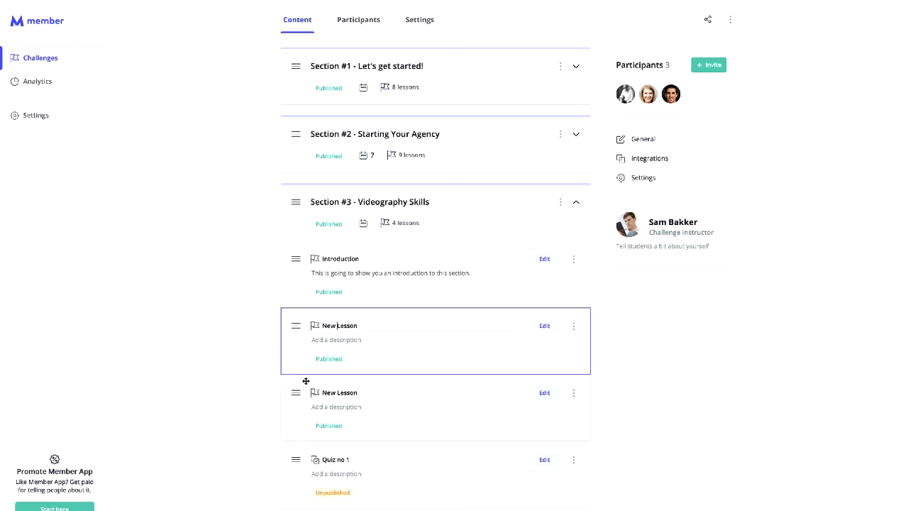
- Move Introduction below the first New Lesson and back to the top, then collapse Section #3
{"action": "left_click_drag", "start_coordinate": [296, 259], "coordinate": [296, 367]}
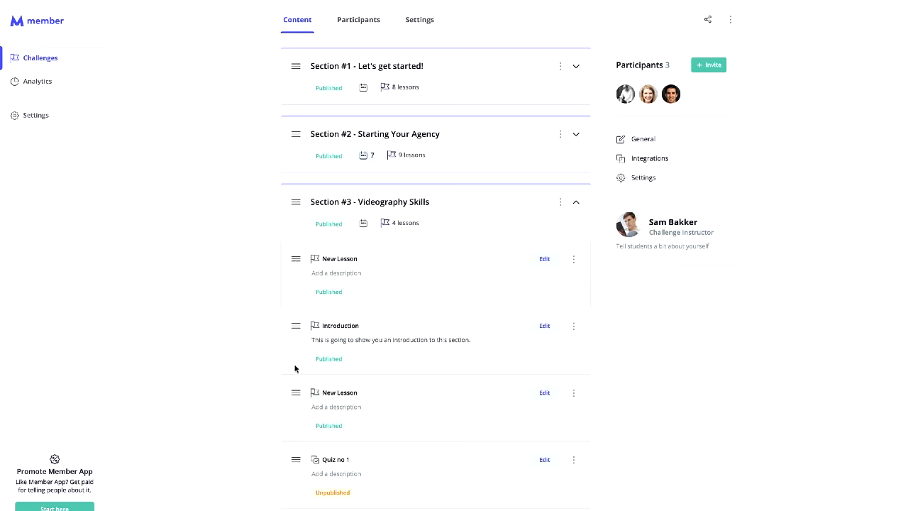
{"action": "left_click_drag", "start_coordinate": [296, 325], "coordinate": [296, 261]}
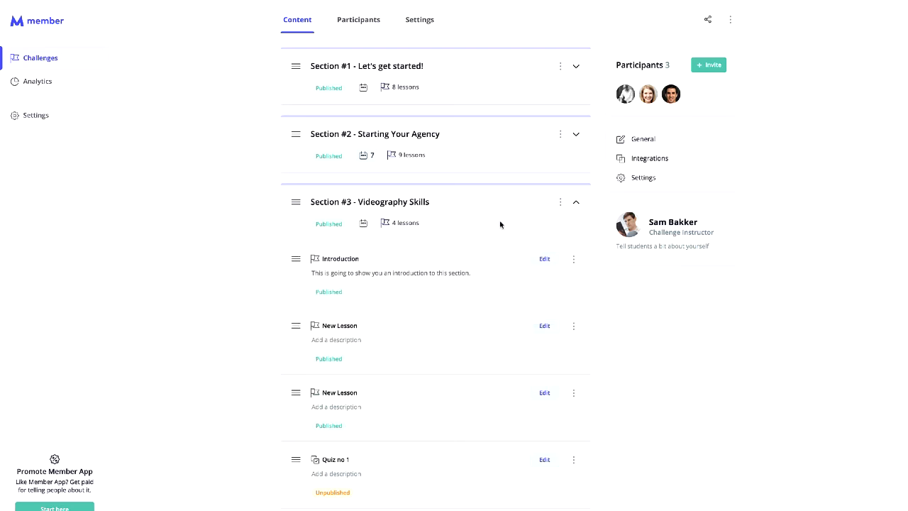
{"action": "left_click", "coordinate": [576, 203]}
{"action": "mouse_move", "coordinate": [296, 410]}
{"action": "left_mouse_down"}
{"action": "mouse_move", "coordinate": [295, 350]}
{"action": "mouse_move", "coordinate": [296, 404]}
{"action": "left_mouse_up"}
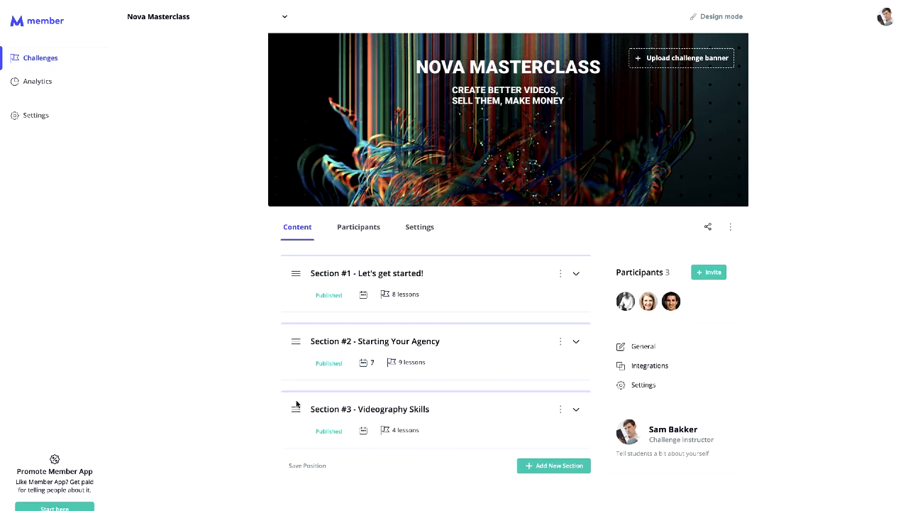
- Set Section #3 - Videography Skills to unlock on day 14
{"action": "left_click", "coordinate": [364, 430]}
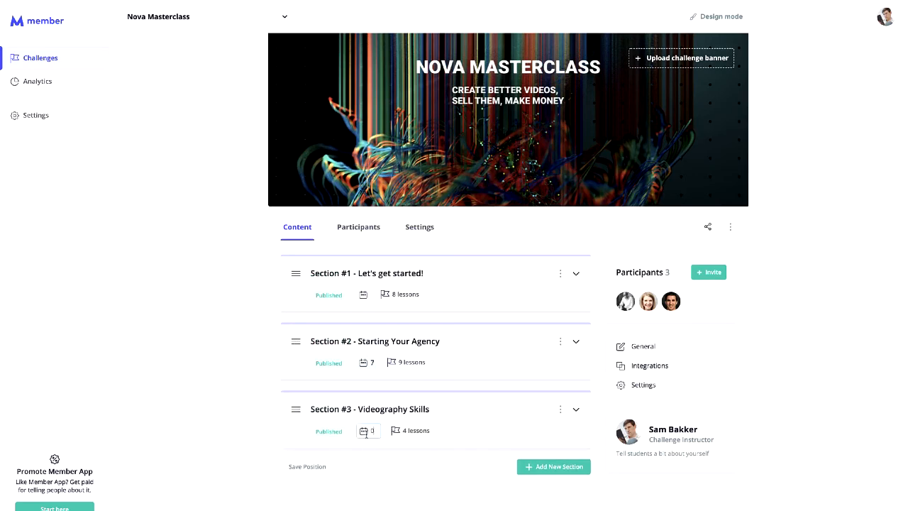
{"action": "type", "text": "14"}
{"action": "key", "text": "Return"}
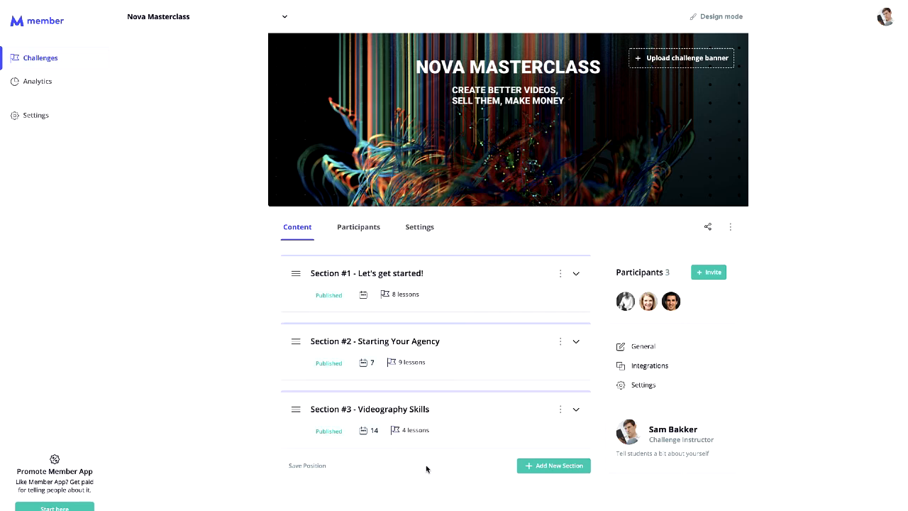
- Unpublish Section #3 from its options menu
{"action": "left_click", "coordinate": [574, 411]}
{"action": "left_click", "coordinate": [560, 409]}
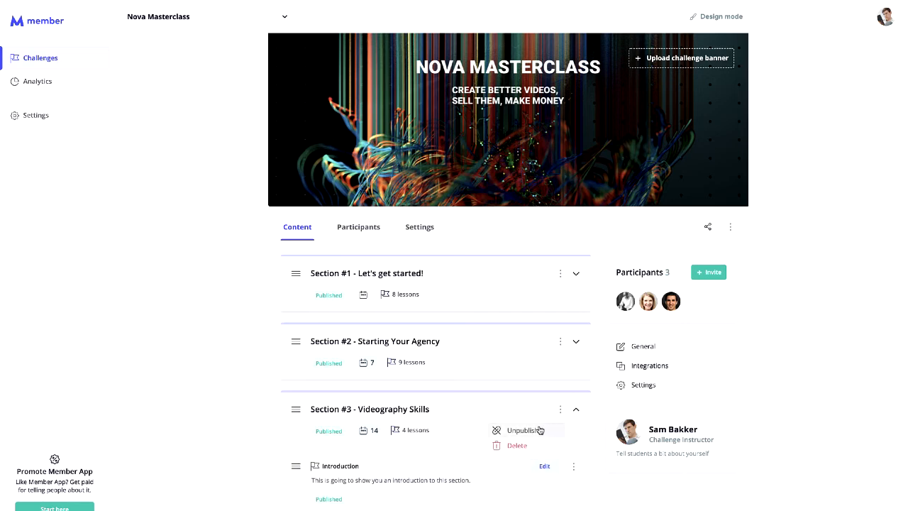
{"action": "left_click", "coordinate": [540, 430]}
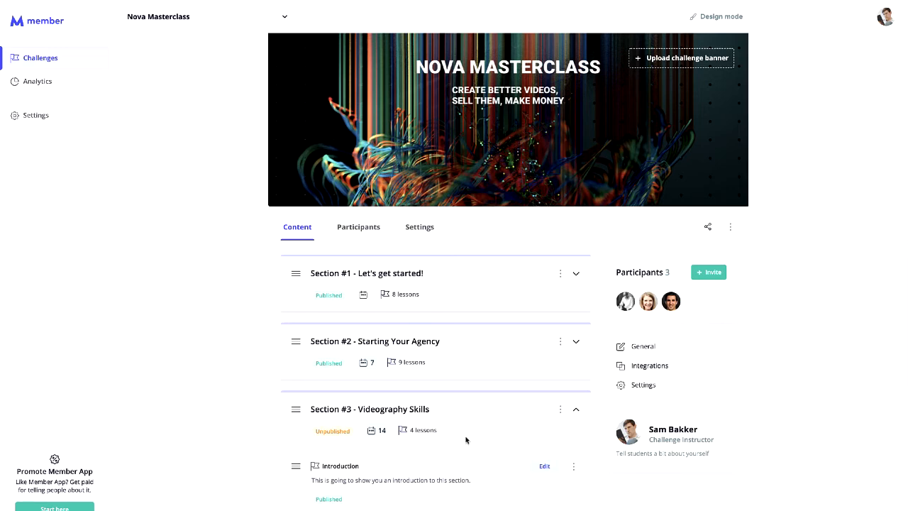
{"action": "scroll", "coordinate": [422, 438], "scroll_direction": "down", "scroll_amount": 2}
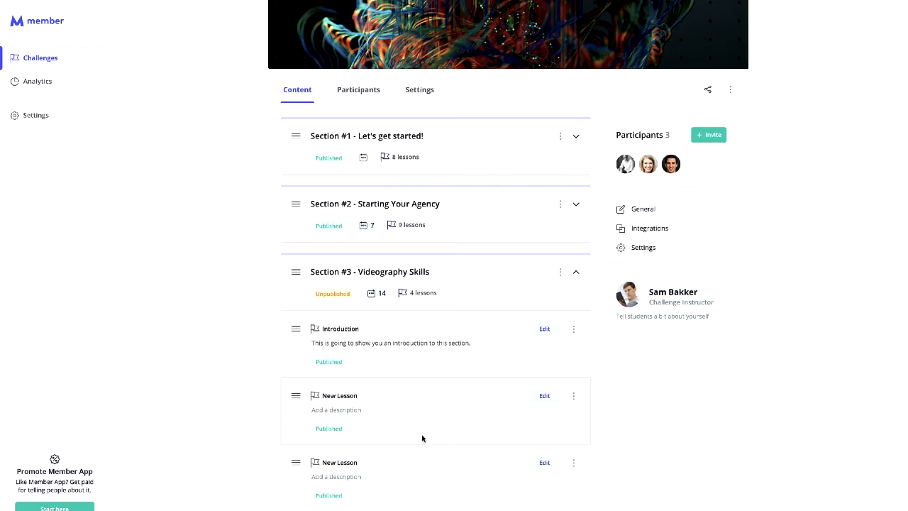
- Change the instructor's title on the profile card to 'Videographer'
{"action": "scroll", "coordinate": [422, 438], "scroll_direction": "up", "scroll_amount": 1}
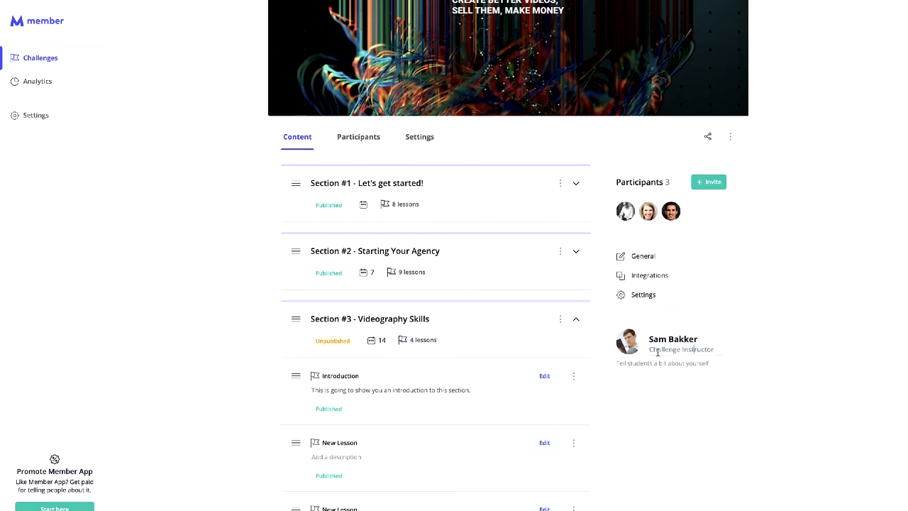
{"action": "left_click_drag", "start_coordinate": [651, 349], "coordinate": [719, 350]}
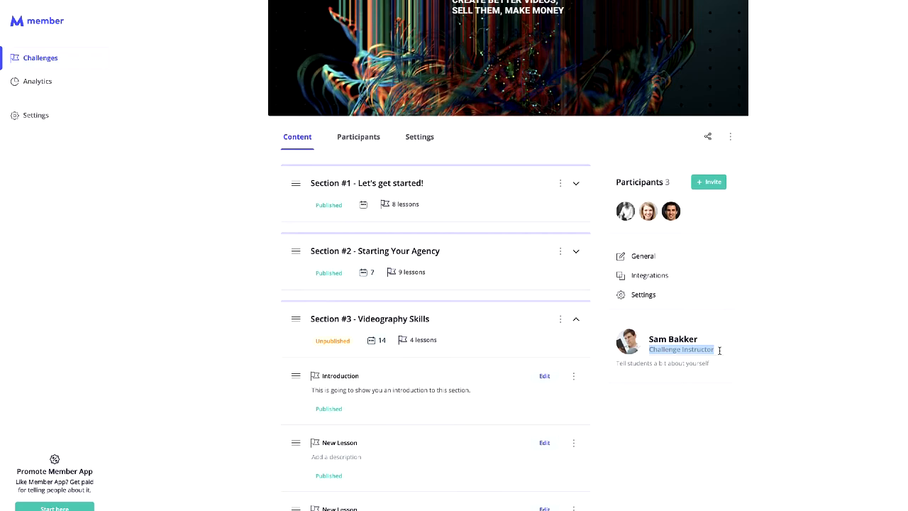
{"action": "type", "text": "Videograph"}
{"action": "type", "text": "yer"}
{"action": "key", "text": "BackSpace"}
{"action": "key", "text": "BackSpace"}
{"action": "key", "text": "BackSpace"}
{"action": "type", "text": "er"}
{"action": "left_click", "coordinate": [801, 358]}
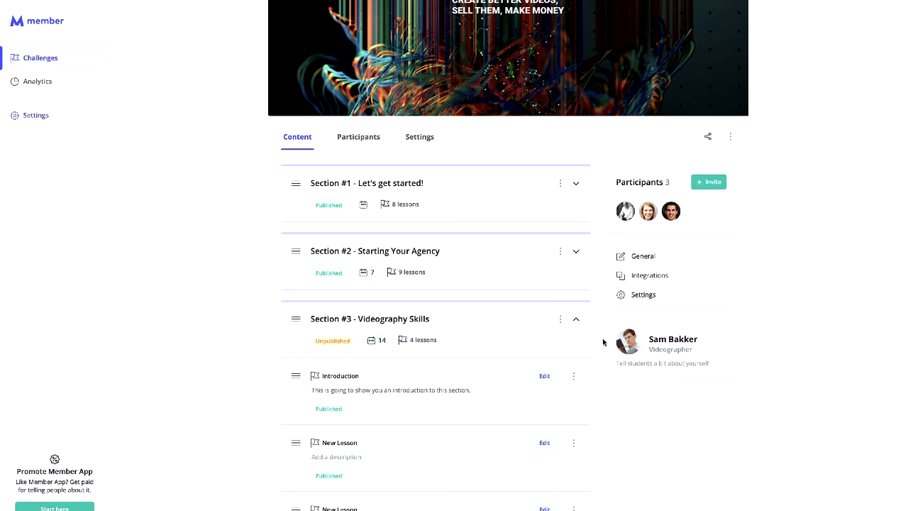
- Bring up the challenge's General settings from the right panel
{"action": "left_click", "coordinate": [732, 139]}
{"action": "left_click", "coordinate": [810, 200]}
{"action": "left_click", "coordinate": [646, 258]}
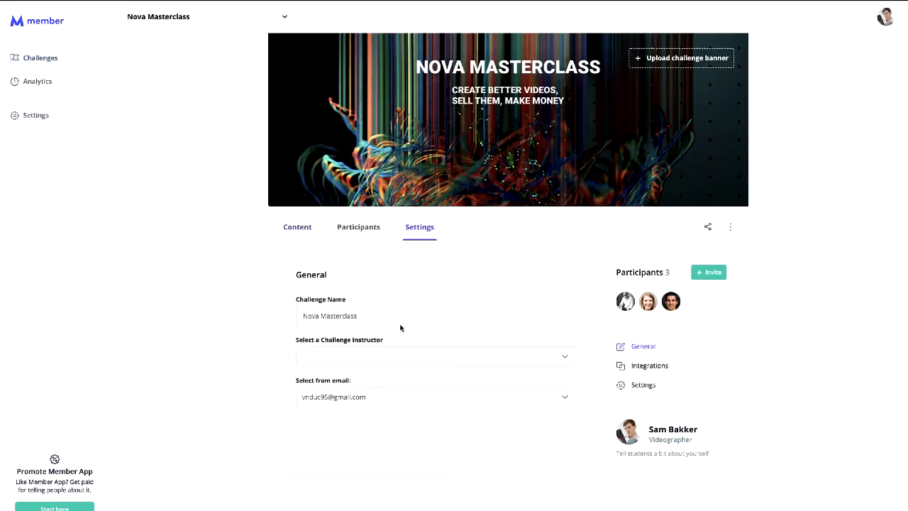
- Try a different challenge instructor, then restore the original one in General settings
{"action": "left_click", "coordinate": [363, 357]}
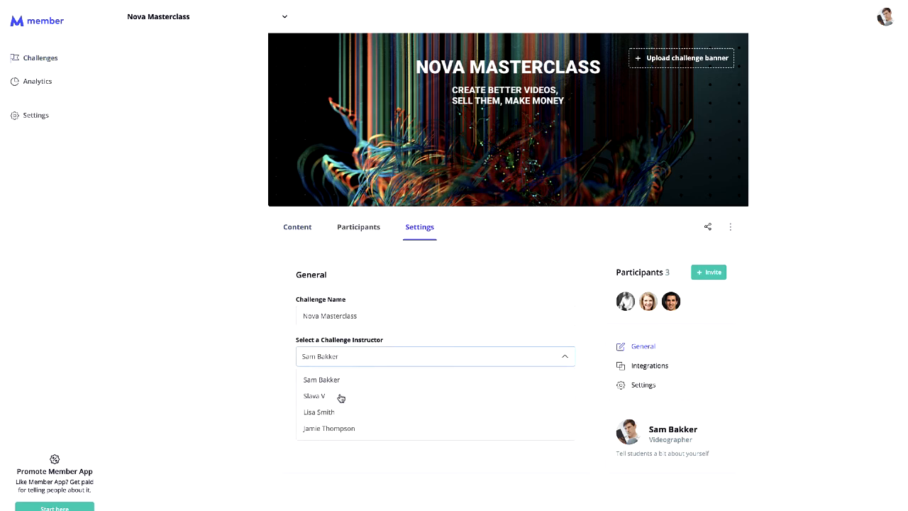
{"action": "left_click", "coordinate": [315, 396]}
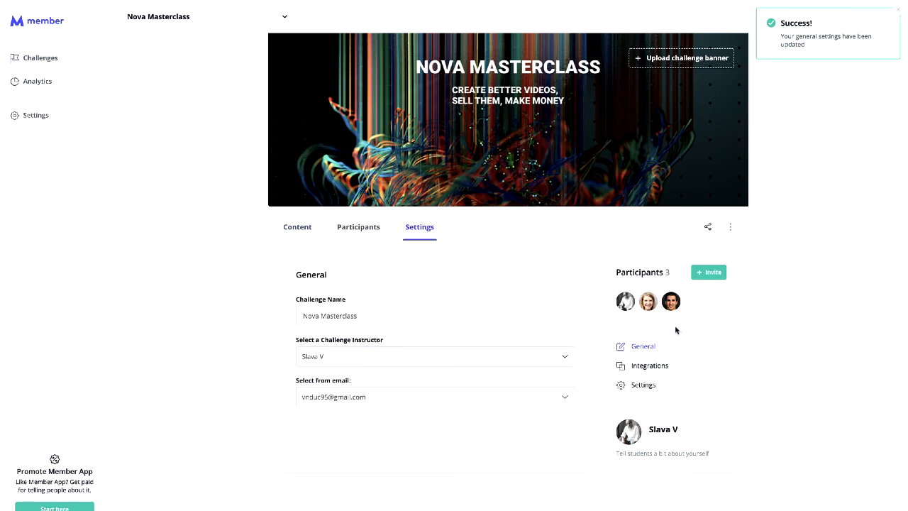
{"action": "left_click", "coordinate": [296, 228]}
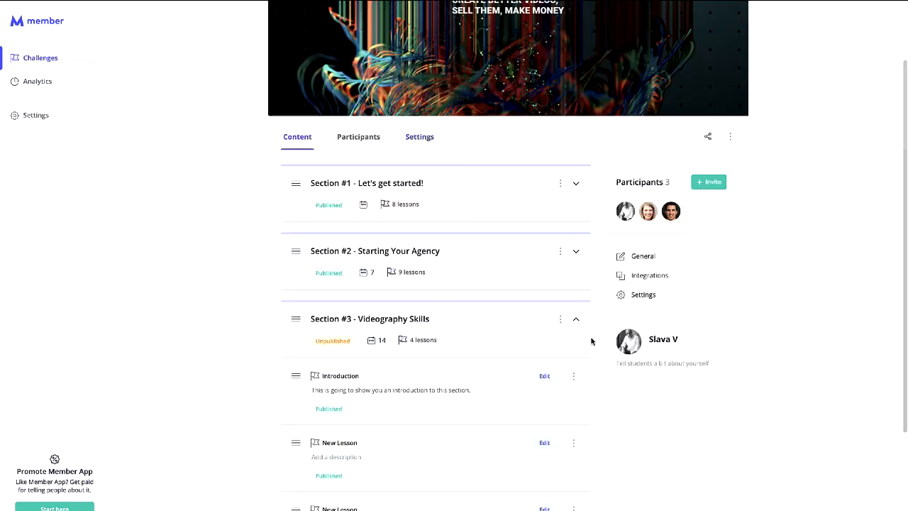
{"action": "left_click", "coordinate": [660, 366]}
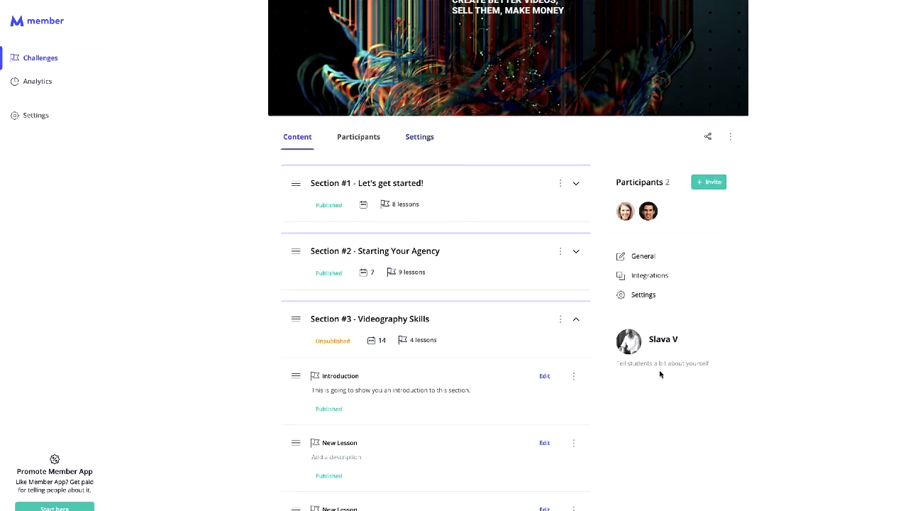
{"action": "left_click", "coordinate": [646, 295]}
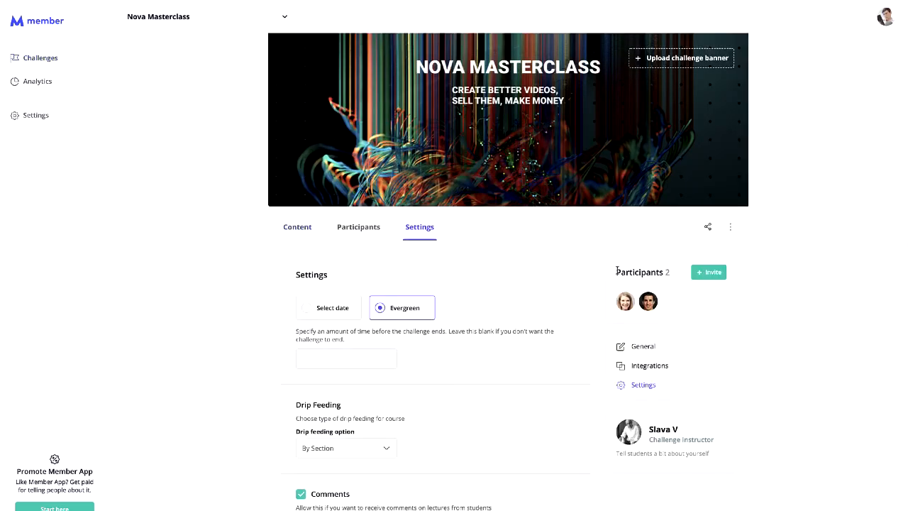
{"action": "left_click", "coordinate": [669, 346]}
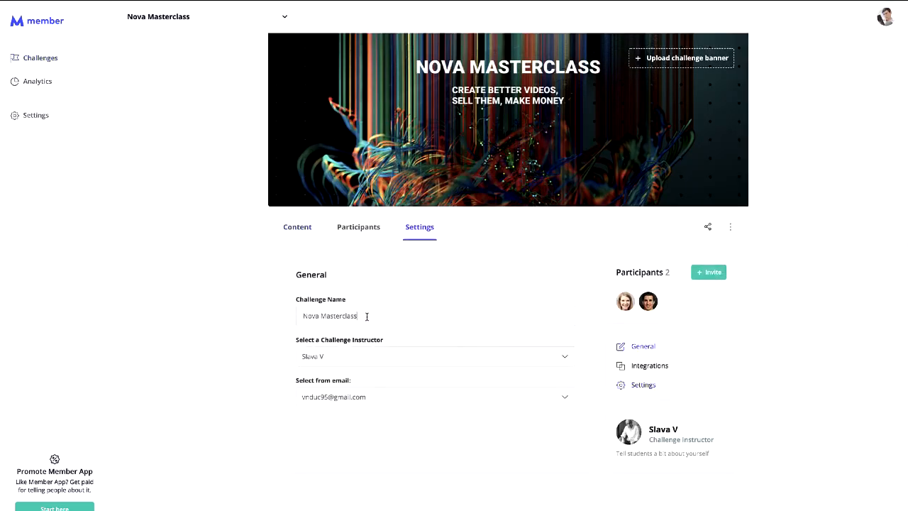
{"action": "left_click", "coordinate": [379, 359]}
{"action": "left_click", "coordinate": [365, 383]}
- Add the bio line 'I am good at videos' under the instructor card
{"action": "left_click", "coordinate": [298, 226]}
{"action": "scroll", "coordinate": [586, 366], "scroll_direction": "down", "scroll_amount": 1}
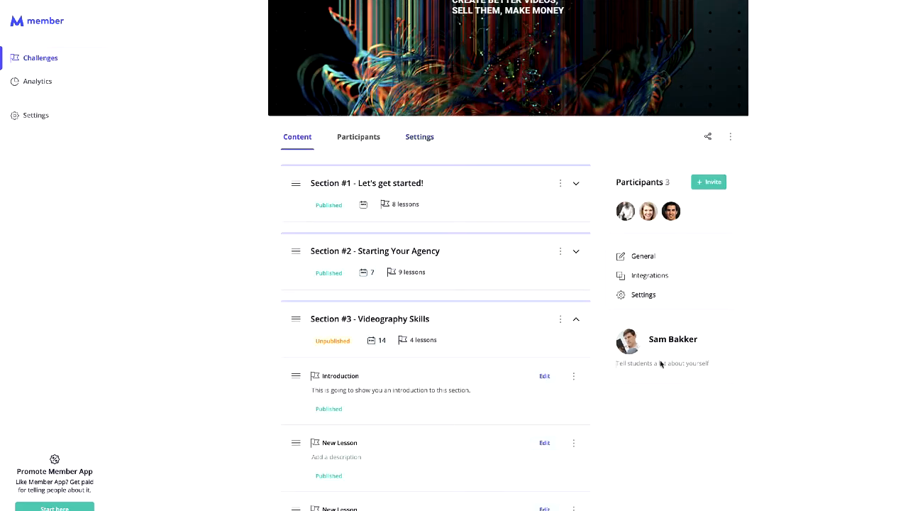
{"action": "type", "text": "I am good at videos"}
{"action": "left_click", "coordinate": [867, 336]}
{"action": "scroll", "coordinate": [689, 349], "scroll_direction": "up", "scroll_amount": 2}
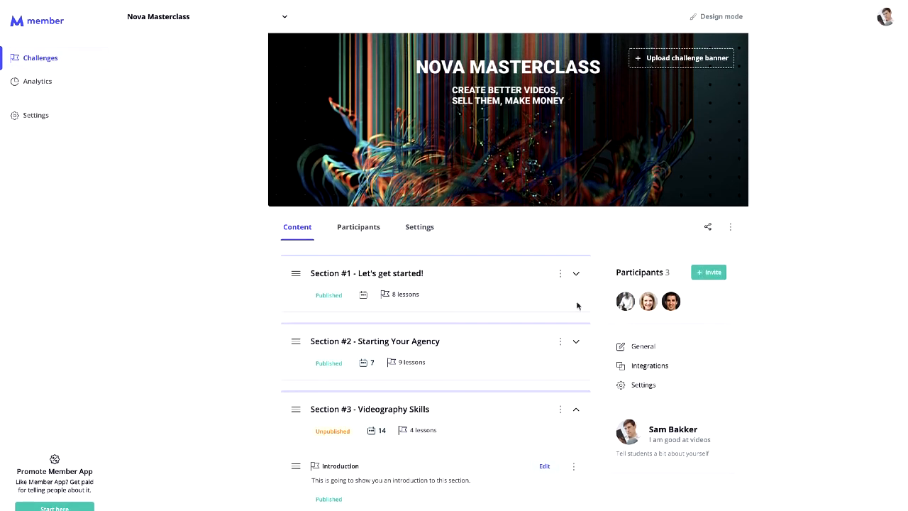
- Copy the one-time registration URL from the Manual Invite dialog
{"action": "left_click", "coordinate": [708, 227]}
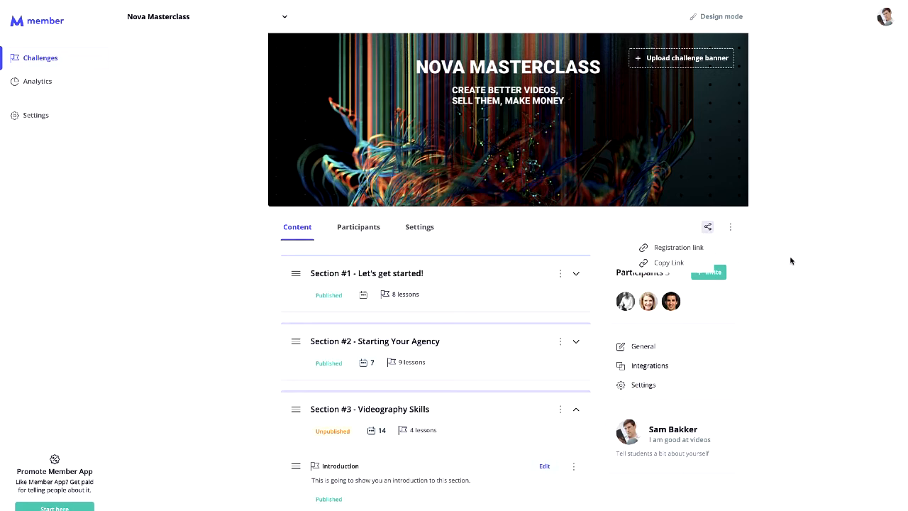
{"action": "left_click", "coordinate": [708, 274]}
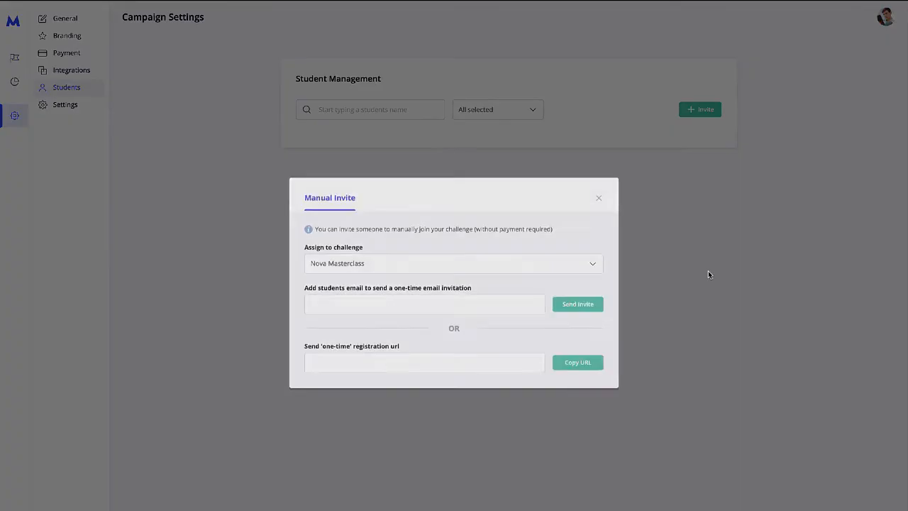
{"action": "left_click", "coordinate": [590, 369]}
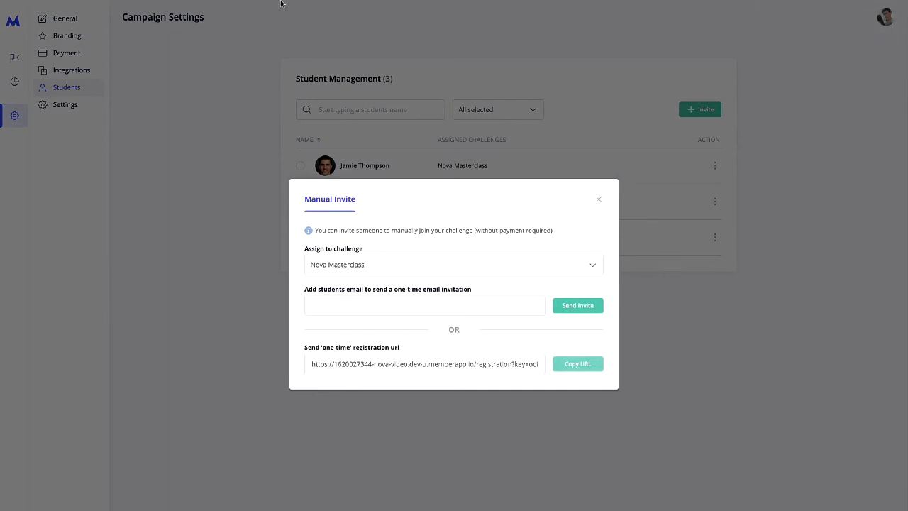
{"action": "mouse_move", "coordinate": [282, 2]}
{"action": "left_click", "coordinate": [74, 7]}
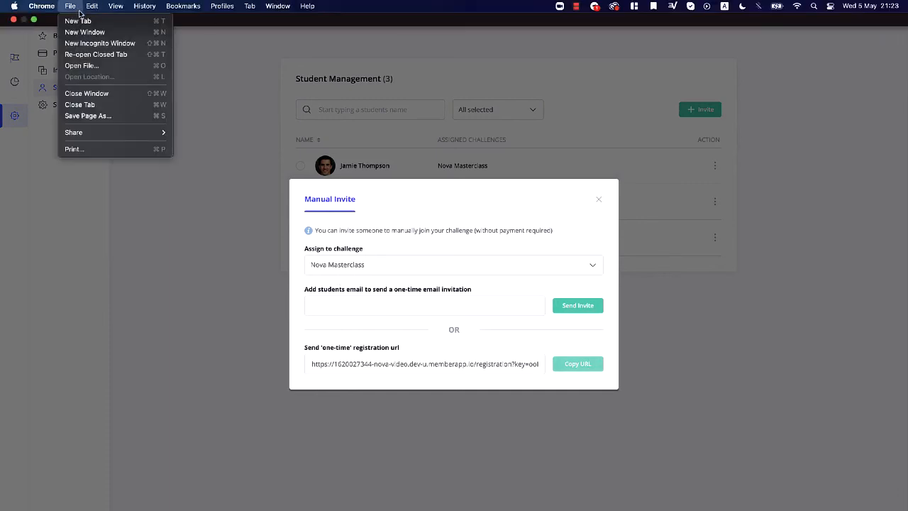
- Paste the one-time registration URL into a new incognito window to load the sign-up form
{"action": "left_click", "coordinate": [89, 43]}
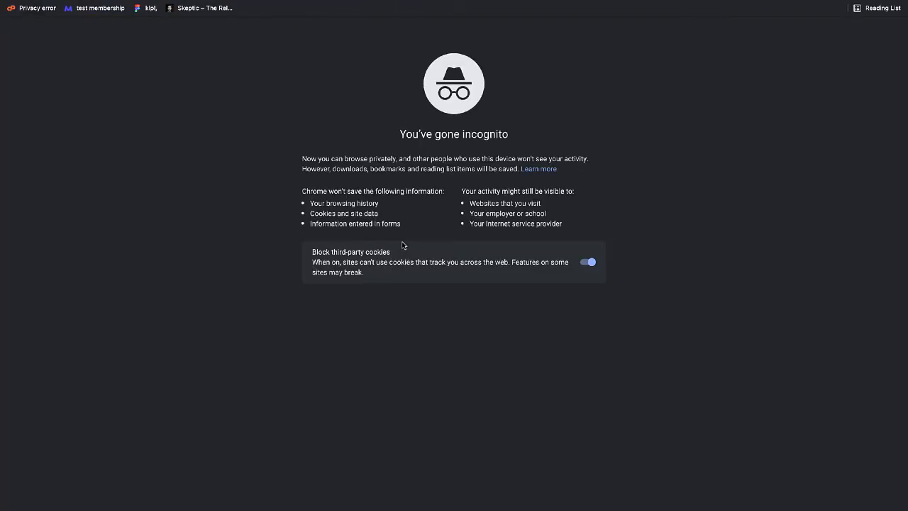
{"action": "mouse_move", "coordinate": [277, 3]}
{"action": "left_click", "coordinate": [34, 19]}
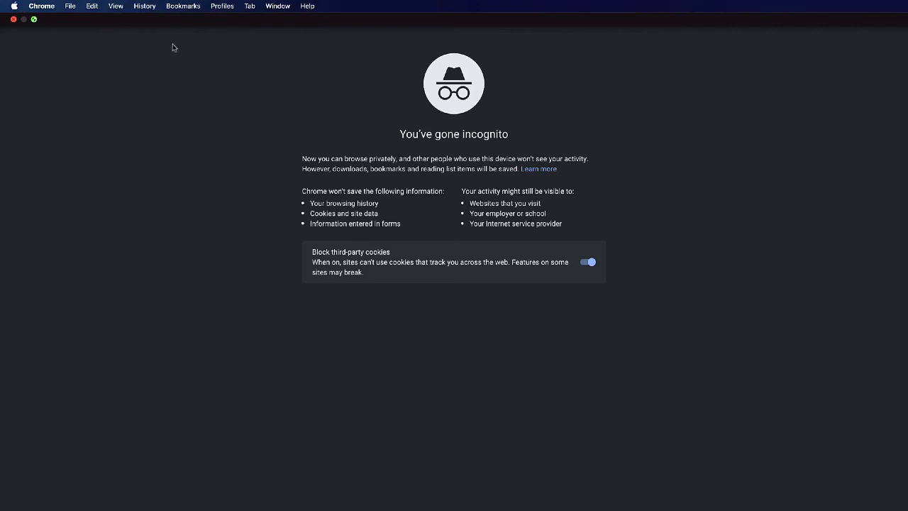
{"action": "key", "text": "super+v"}
{"action": "key", "text": "Return"}
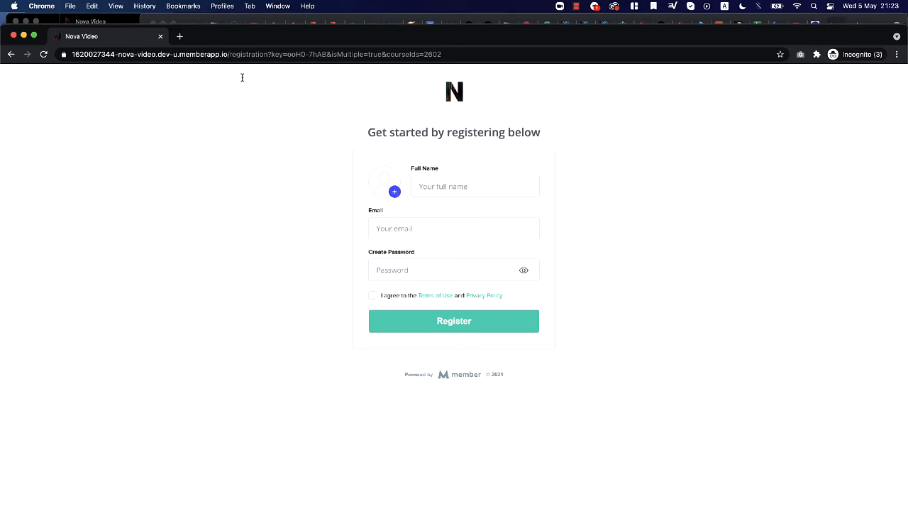
{"action": "mouse_move", "coordinate": [218, 44]}
{"action": "left_mouse_down"}
{"action": "mouse_move", "coordinate": [217, 149]}
{"action": "mouse_move", "coordinate": [214, 31]}
{"action": "left_mouse_up"}
{"action": "left_click", "coordinate": [578, 6]}
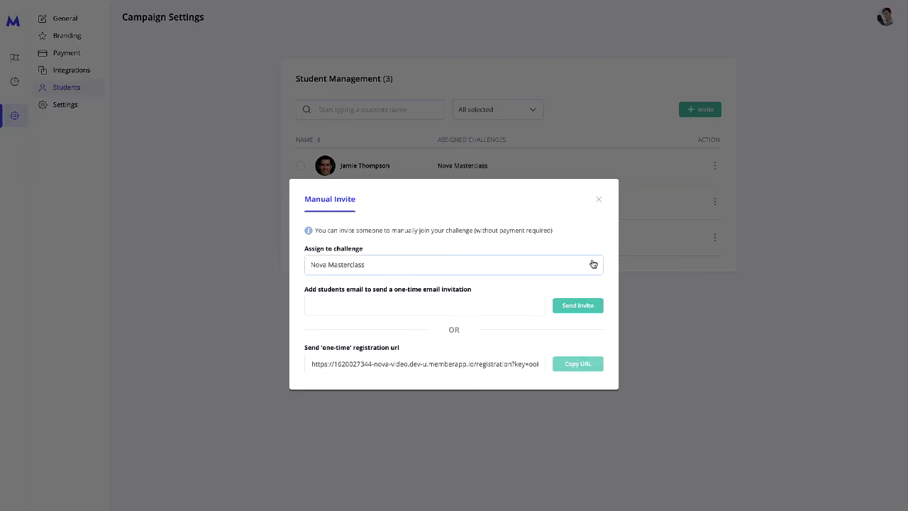
- Look over the invite's challenge list and email field, then close the Manual Invite dialog
{"action": "left_click", "coordinate": [565, 265]}
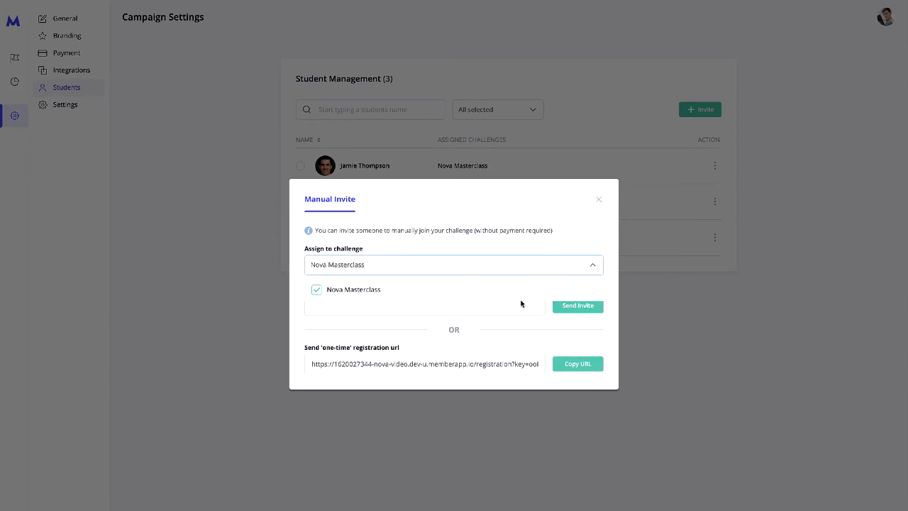
{"action": "left_click", "coordinate": [573, 268]}
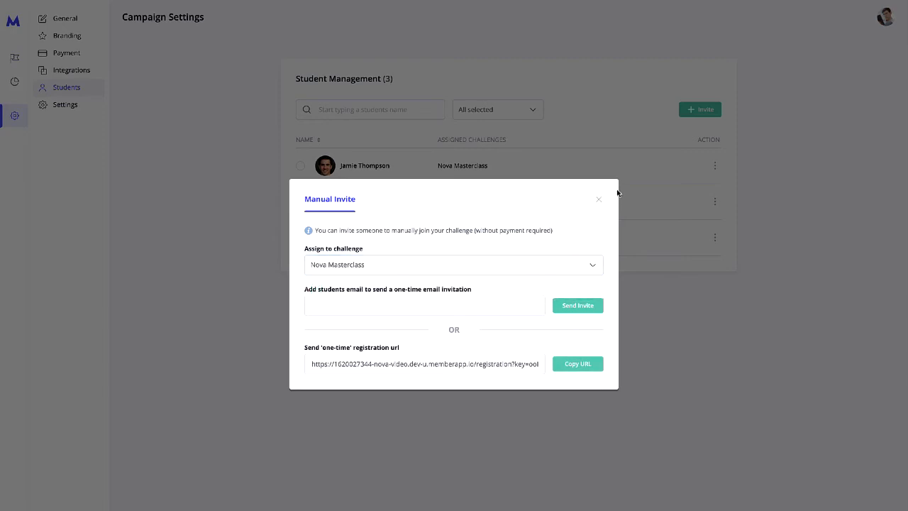
{"action": "left_click", "coordinate": [480, 310]}
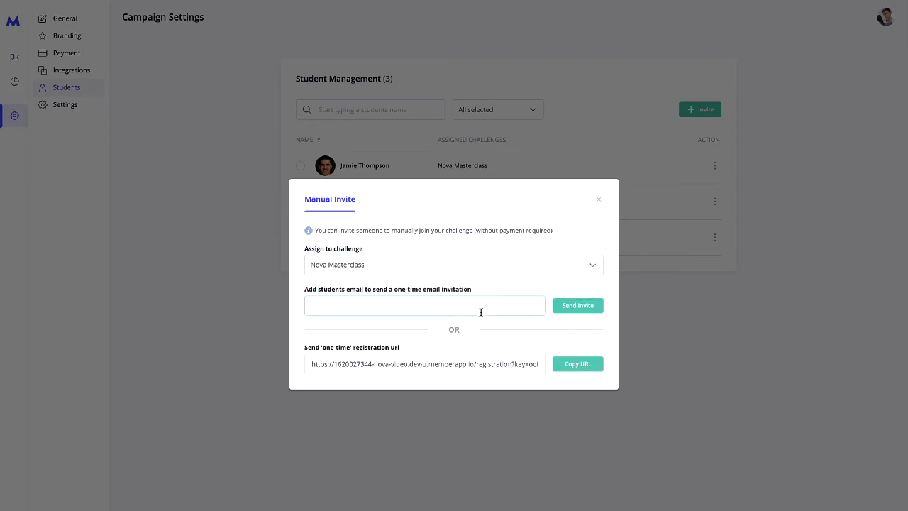
{"action": "left_click", "coordinate": [600, 200]}
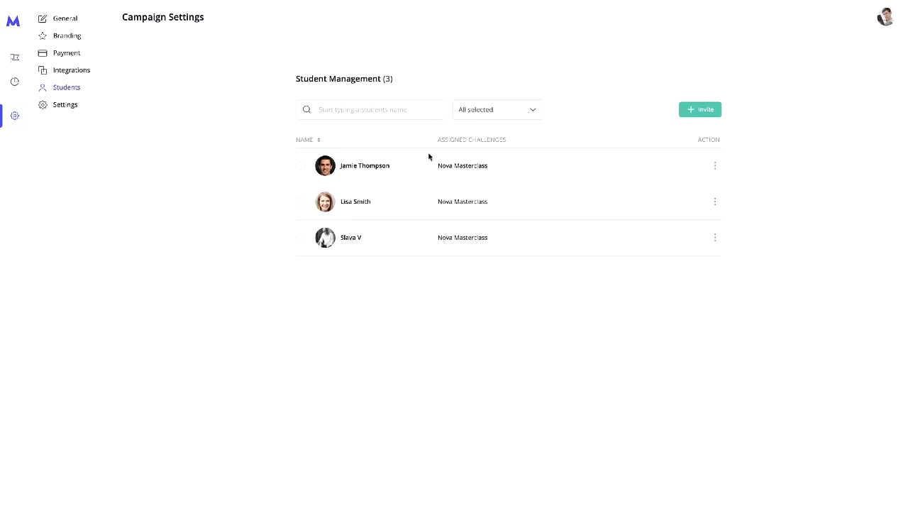
- Tick and untick the first student, then switch to the campaign's General settings
{"action": "left_click", "coordinate": [302, 168]}
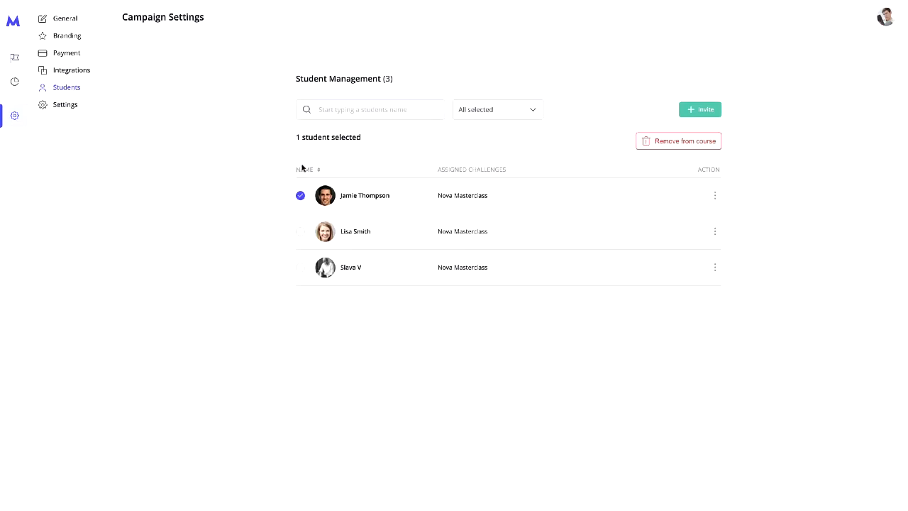
{"action": "left_click", "coordinate": [300, 198]}
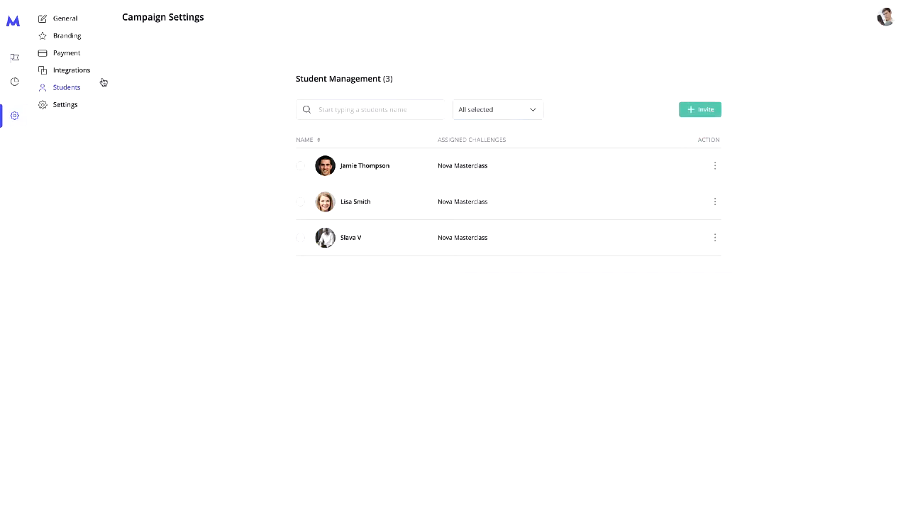
{"action": "left_click", "coordinate": [75, 19]}
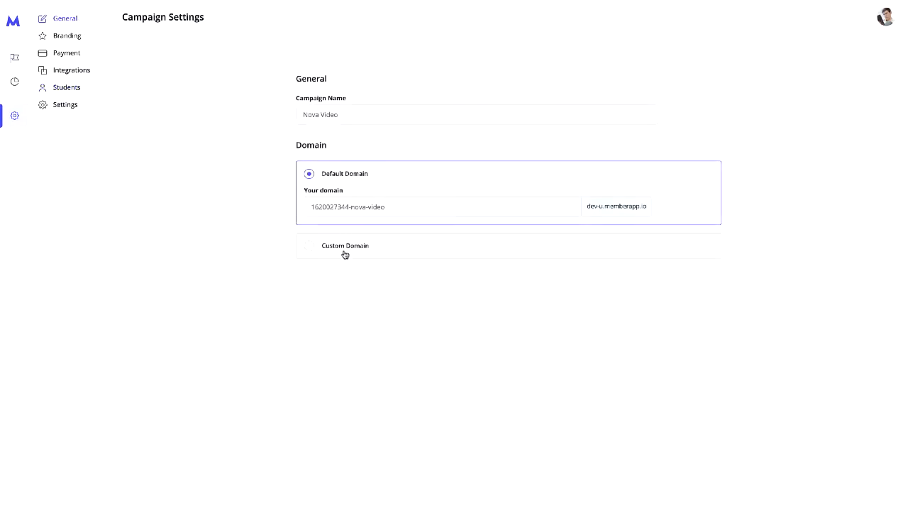
- Scroll through the campaign's Branding settings, then view its Payment options
{"action": "left_click", "coordinate": [87, 40]}
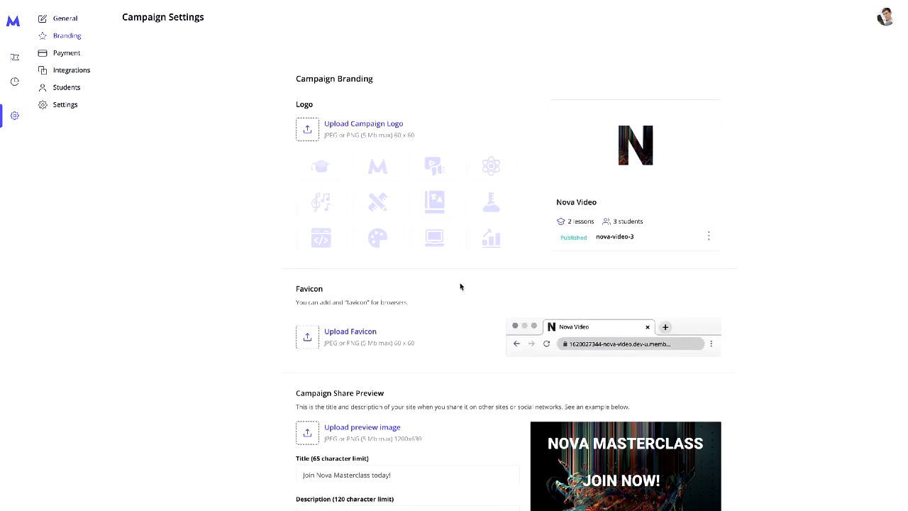
{"action": "scroll", "coordinate": [460, 287], "scroll_direction": "down", "scroll_amount": 1}
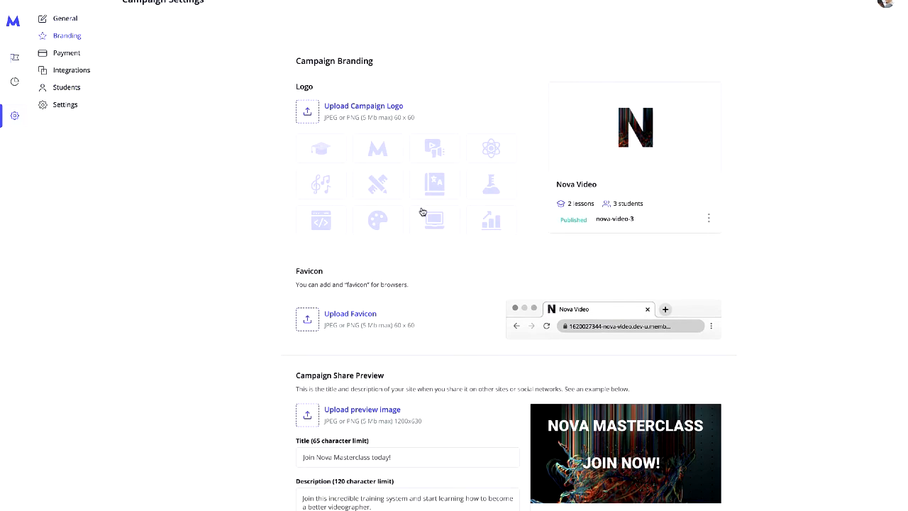
{"action": "scroll", "coordinate": [458, 235], "scroll_direction": "down", "scroll_amount": 1}
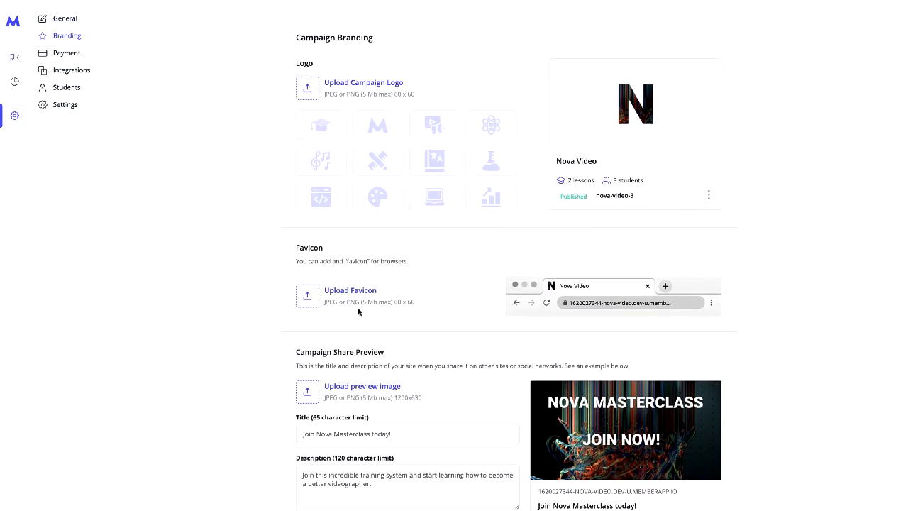
{"action": "scroll", "coordinate": [358, 311], "scroll_direction": "up", "scroll_amount": 2}
{"action": "left_click", "coordinate": [87, 55]}
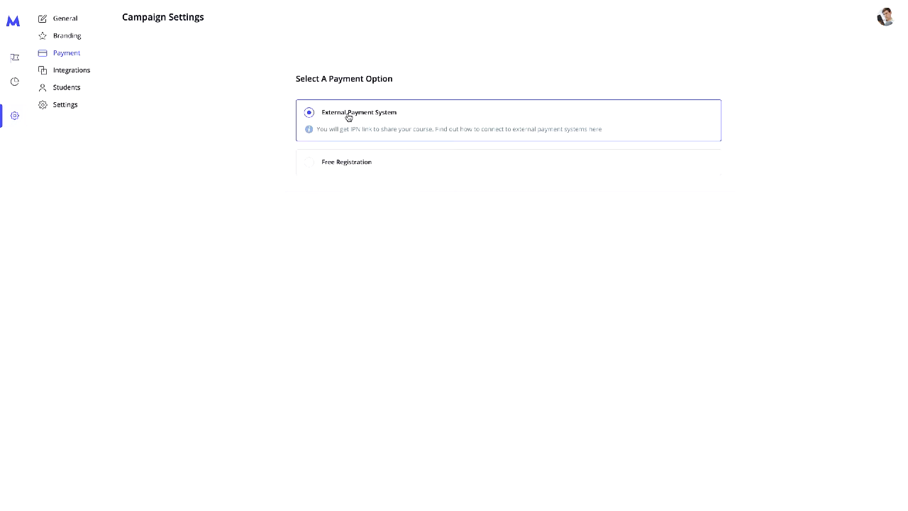
- Visit the Integrations and Students pages, then the campaign's Settings page
{"action": "left_click", "coordinate": [93, 71]}
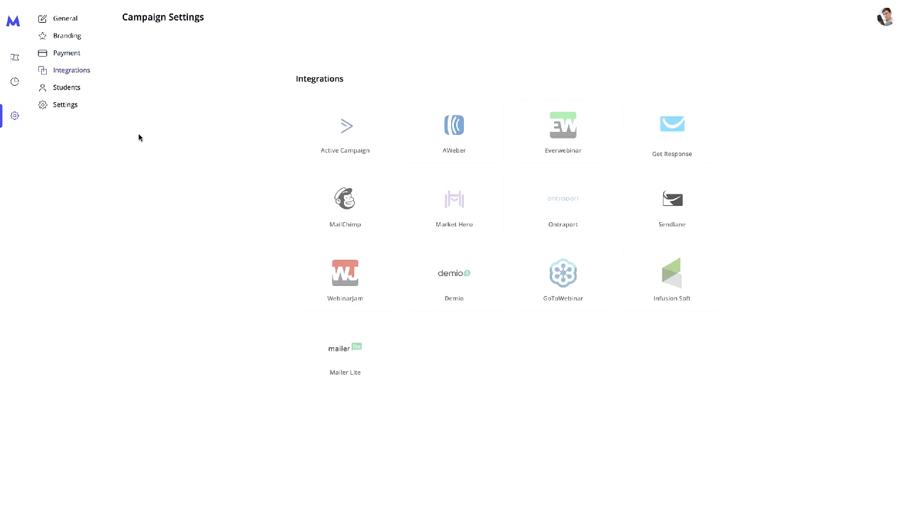
{"action": "left_click", "coordinate": [98, 90]}
{"action": "left_click", "coordinate": [90, 110]}
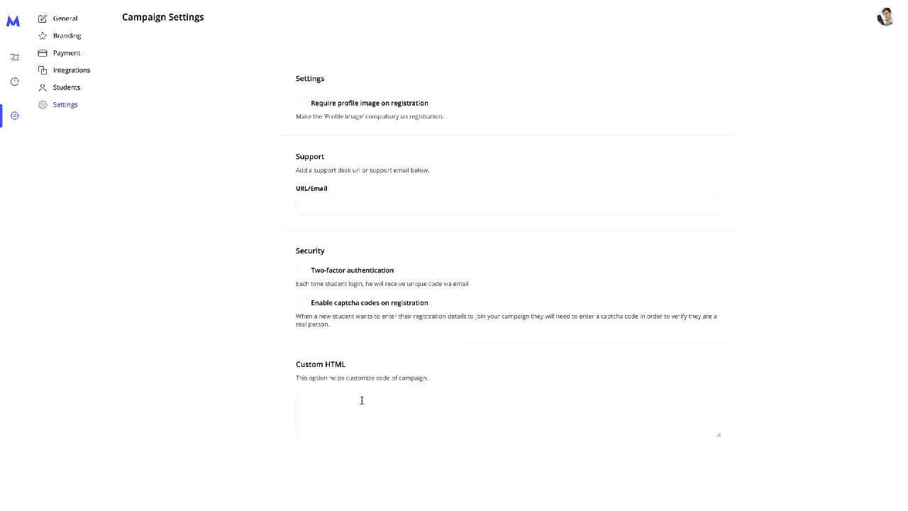
- Toggle 'Require profile image on registration' on and back off, then view Campaign Analytics
{"action": "left_click", "coordinate": [301, 104]}
{"action": "left_click", "coordinate": [302, 104]}
{"action": "left_click", "coordinate": [352, 200]}
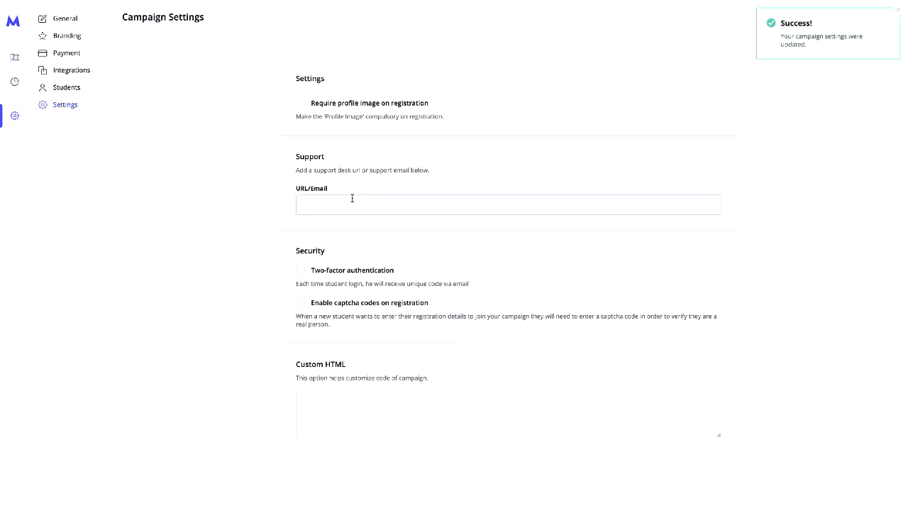
{"action": "left_click", "coordinate": [16, 83]}
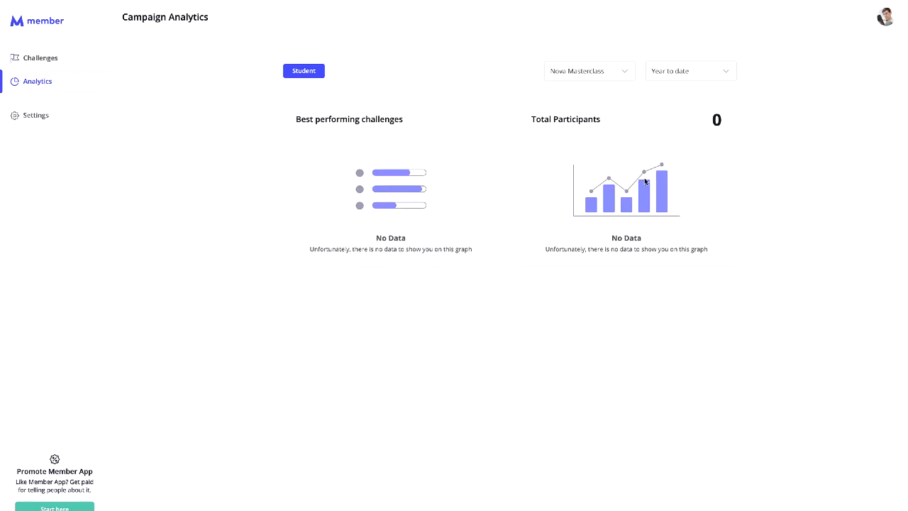
- Open Nova Masterclass from Challenges and view its Participants progress table, with all three at 0%
{"action": "left_click", "coordinate": [59, 62]}
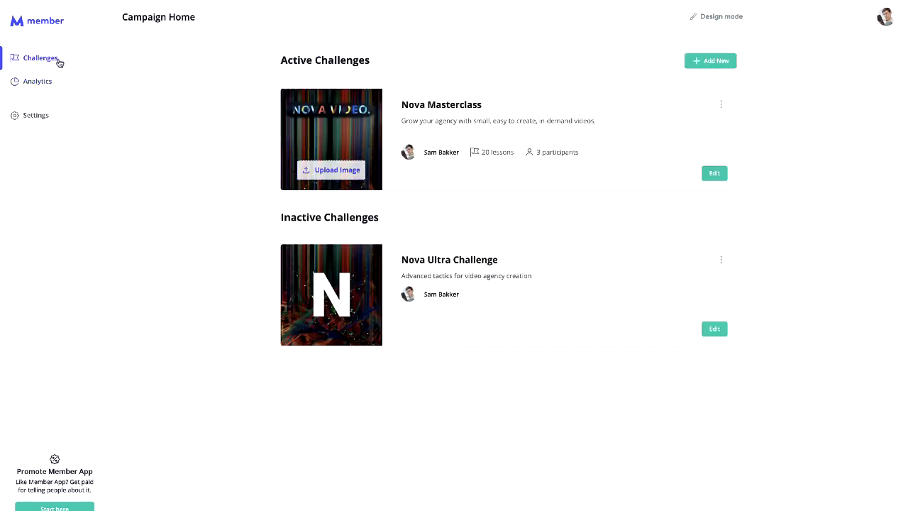
{"action": "left_click", "coordinate": [715, 175]}
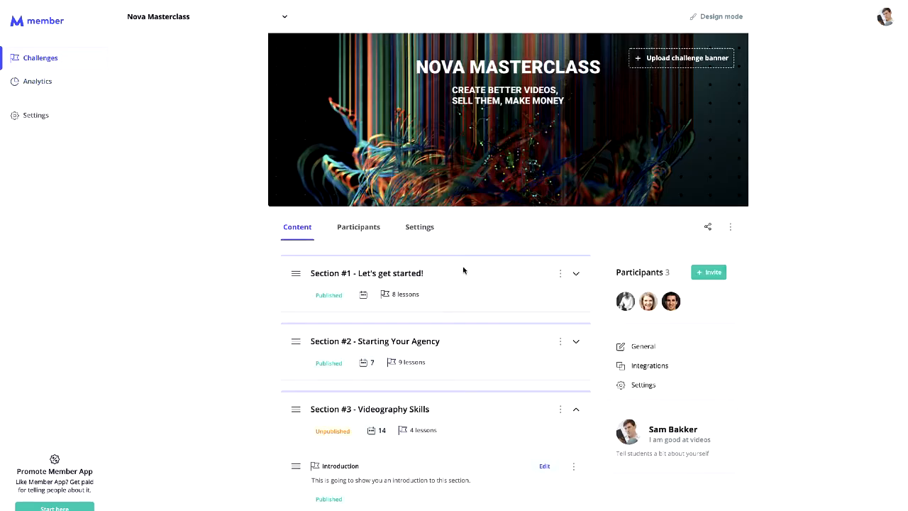
{"action": "left_click", "coordinate": [349, 227]}
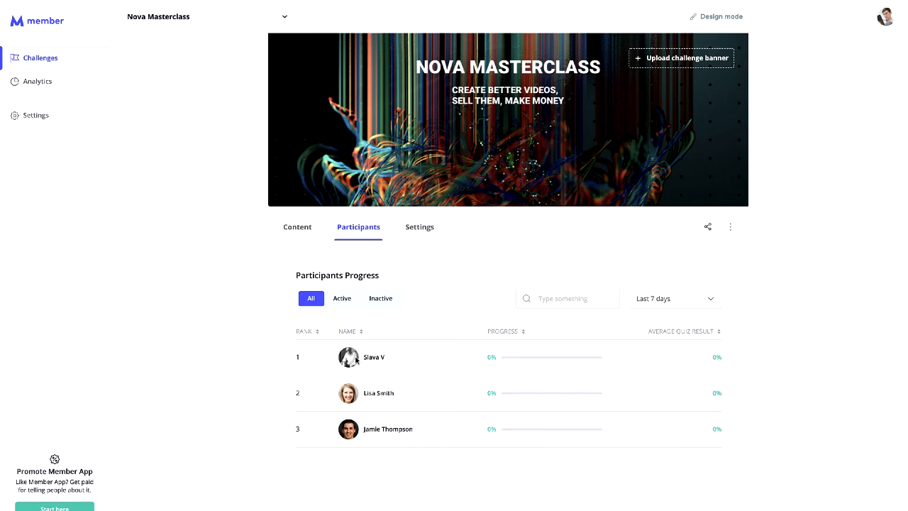
- In Nova Masterclass settings, set the action integration trigger to Register New Lead
{"action": "left_click", "coordinate": [419, 226]}
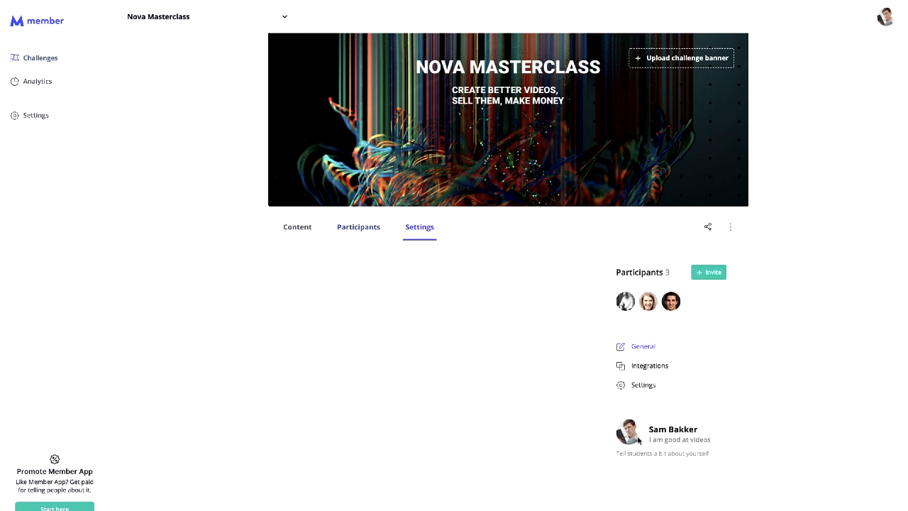
{"action": "left_click", "coordinate": [664, 370]}
{"action": "left_click", "coordinate": [387, 336]}
{"action": "left_click", "coordinate": [363, 370]}
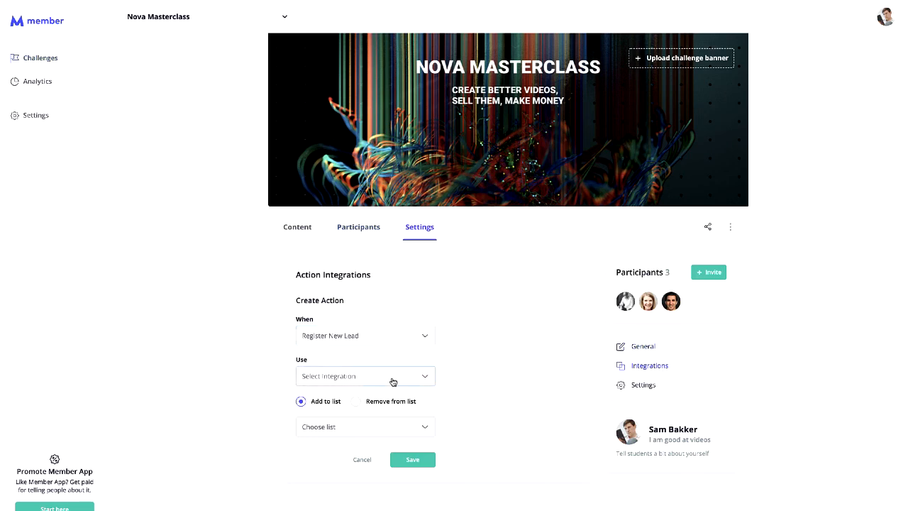
{"action": "left_click", "coordinate": [393, 381]}
{"action": "left_click", "coordinate": [484, 384]}
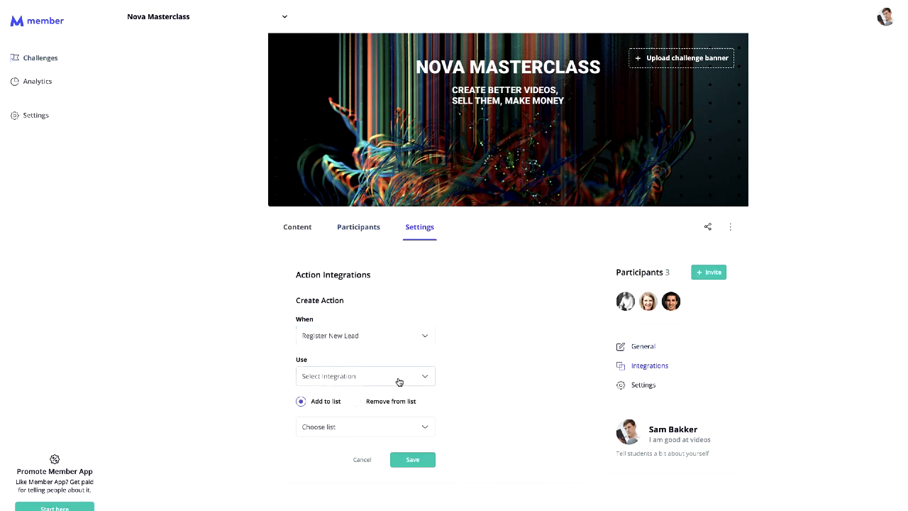
- Set the challenge's start schedule to Evergreen and return to the Campaign Home challenge list
{"action": "left_click", "coordinate": [653, 387]}
{"action": "scroll", "coordinate": [278, 356], "scroll_direction": "down", "scroll_amount": 3}
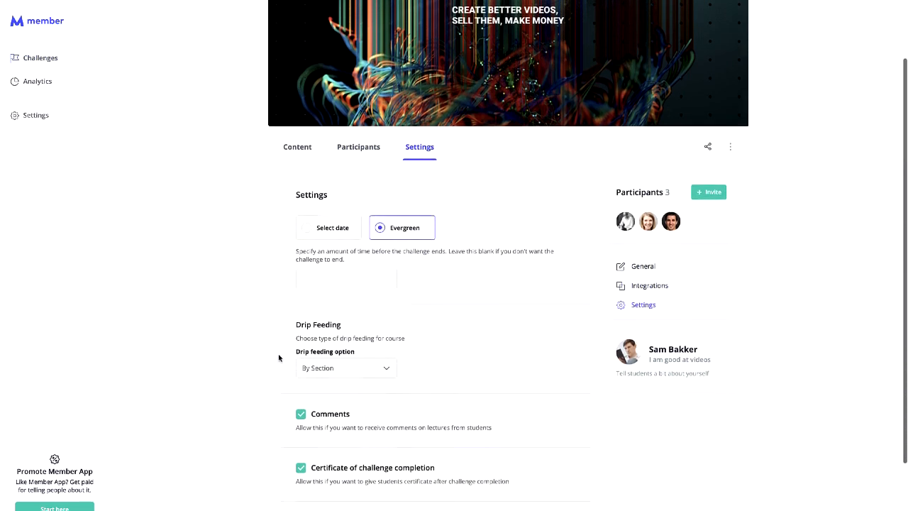
{"action": "scroll", "coordinate": [279, 357], "scroll_direction": "down", "scroll_amount": 3}
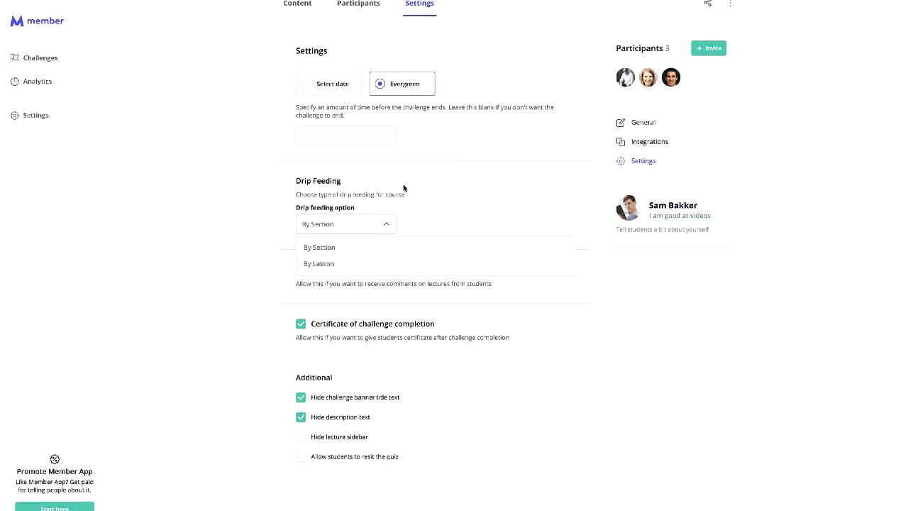
{"action": "scroll", "coordinate": [402, 188], "scroll_direction": "up", "scroll_amount": 3}
{"action": "left_click", "coordinate": [326, 183]}
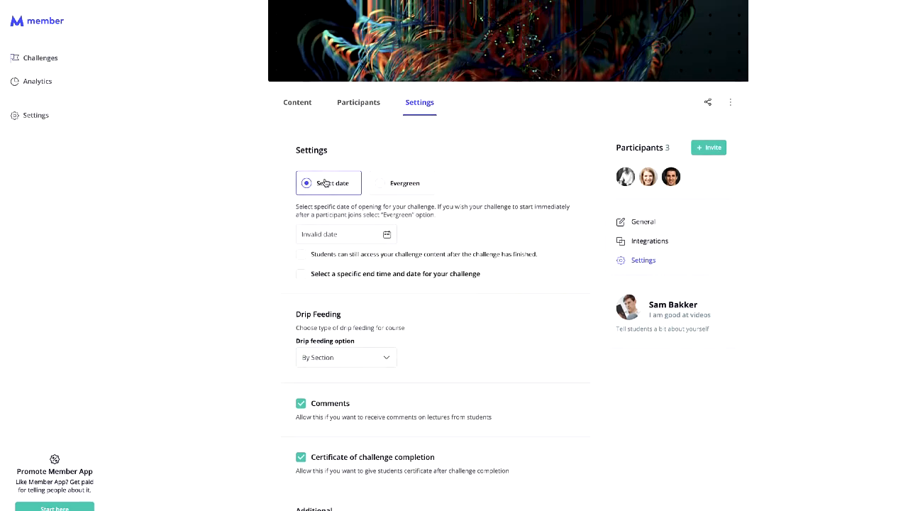
{"action": "left_click", "coordinate": [405, 182]}
{"action": "left_click", "coordinate": [53, 56]}
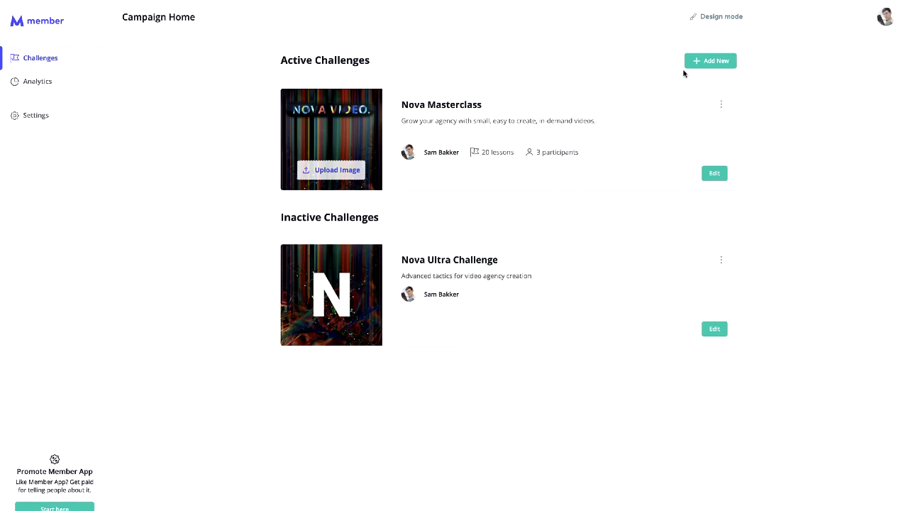
- Add challenge 'This is a new challenge', described 'this challenge is going to be good', graduation-cap image, Evergreen
{"action": "left_click", "coordinate": [706, 60]}
{"action": "left_click", "coordinate": [554, 231]}
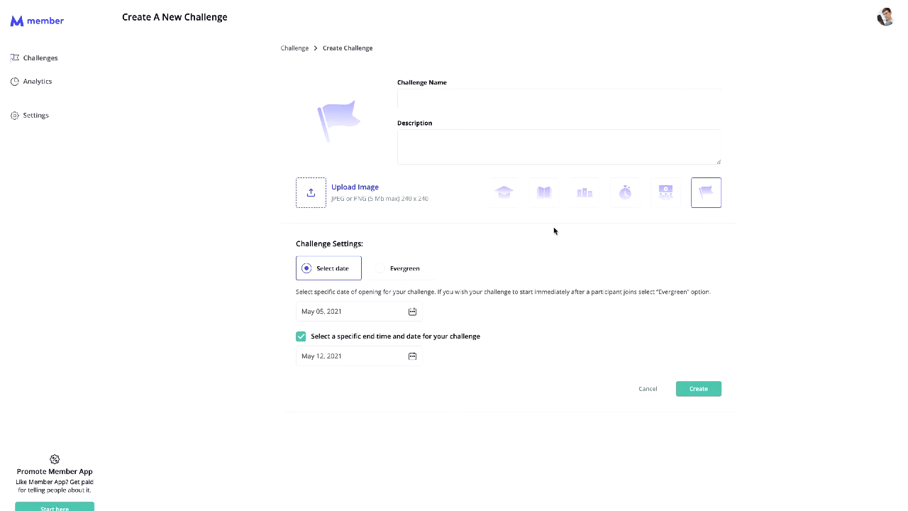
{"action": "left_click", "coordinate": [485, 93]}
{"action": "type", "text": "This is a new challenge"}
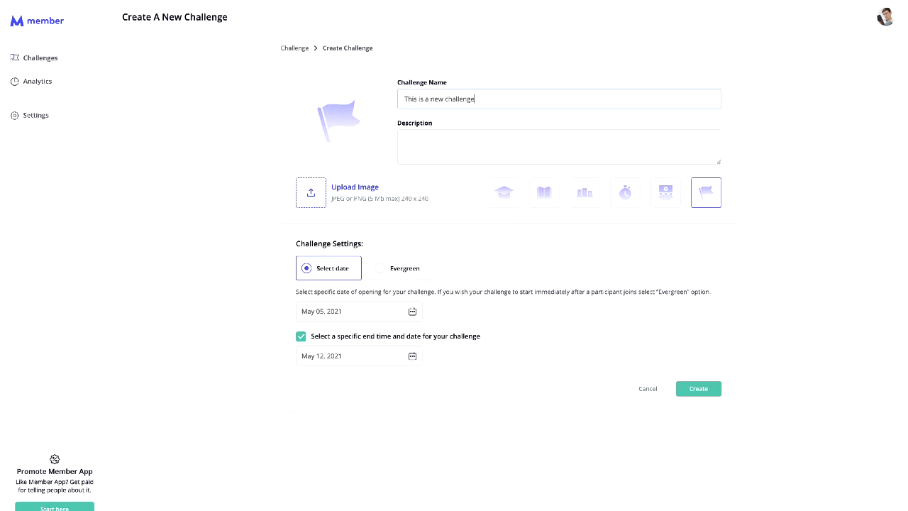
{"action": "left_click", "coordinate": [482, 139]}
{"action": "type", "text": "this challenge is "}
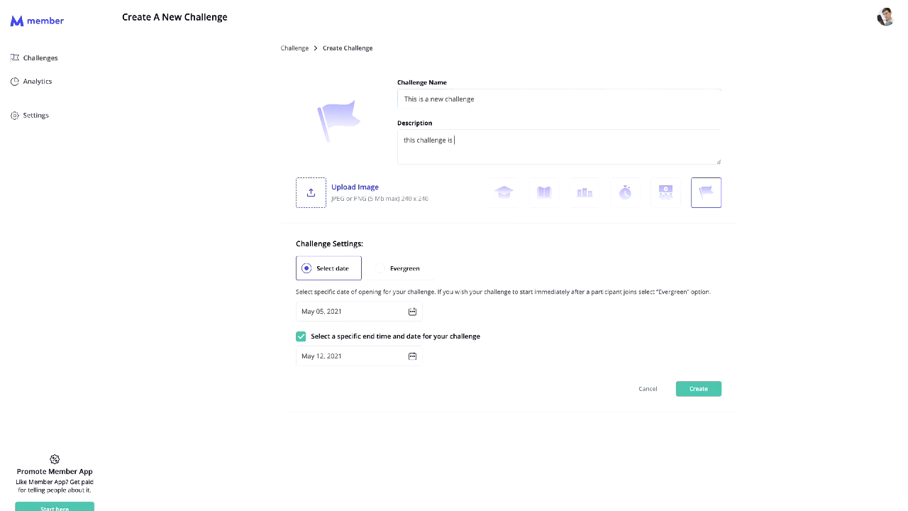
{"action": "type", "text": "going to be good"}
{"action": "left_click", "coordinate": [503, 192]}
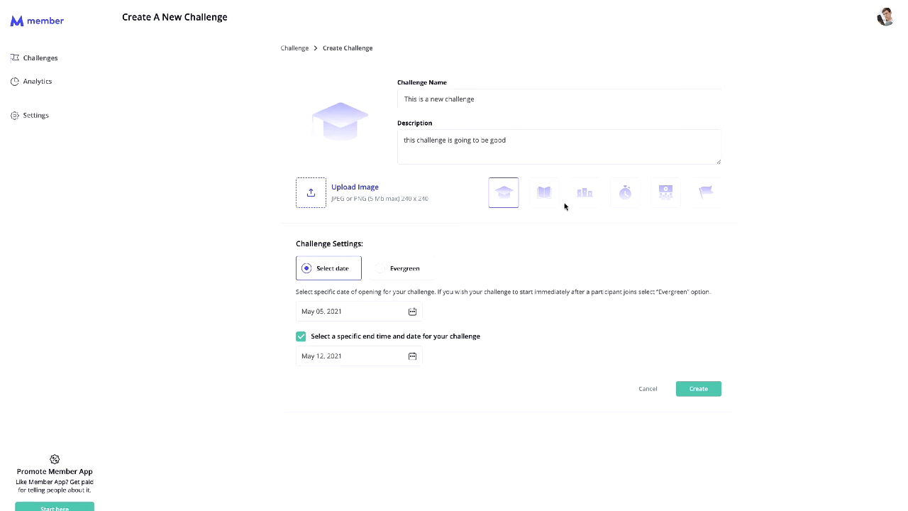
{"action": "left_click", "coordinate": [422, 270]}
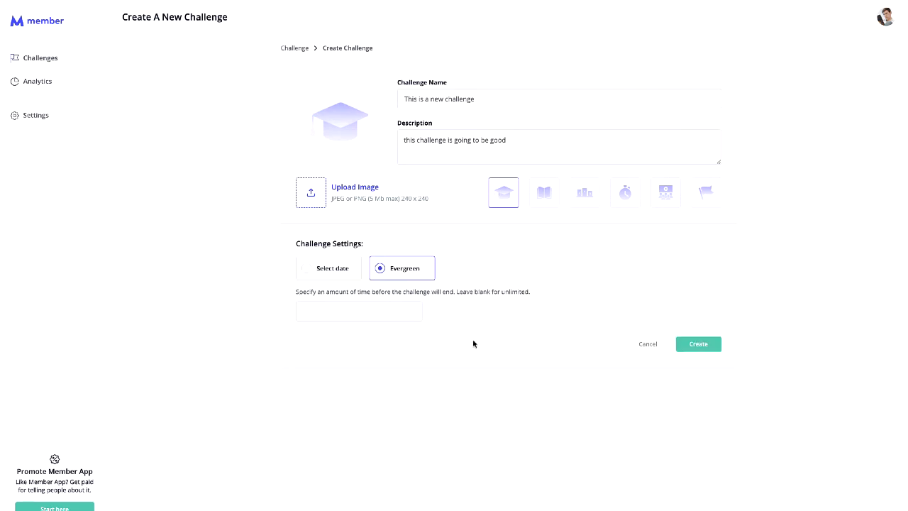
{"action": "left_click", "coordinate": [705, 347]}
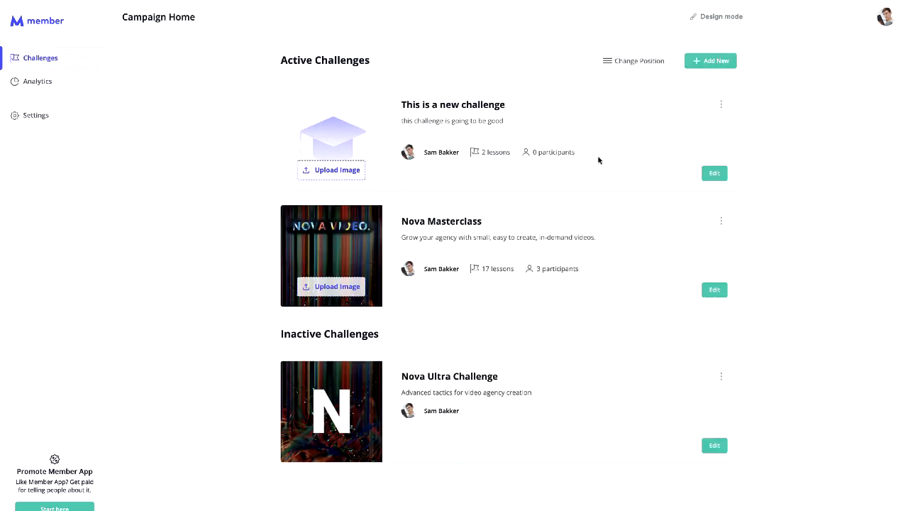
- Check the new challenge, then open Nova Masterclass and scroll to Section #3 - Videography Skills
{"action": "left_click", "coordinate": [718, 175]}
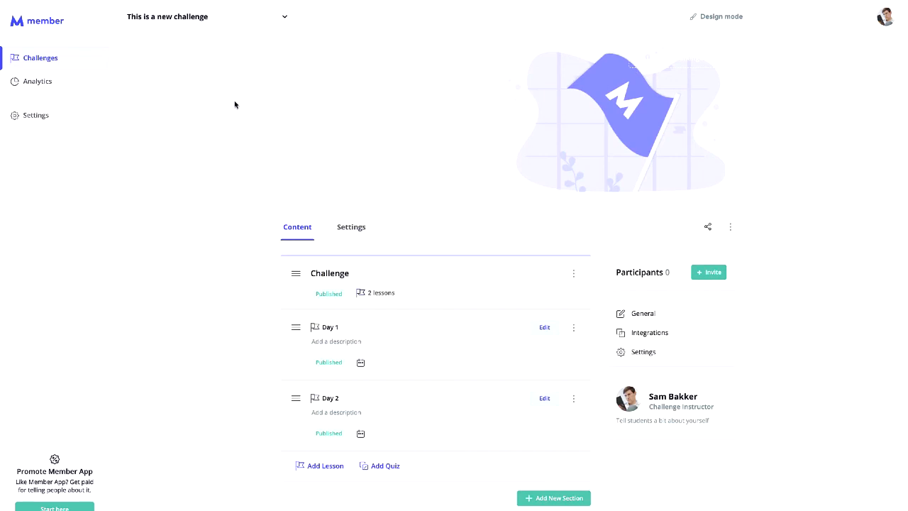
{"action": "left_click", "coordinate": [95, 64]}
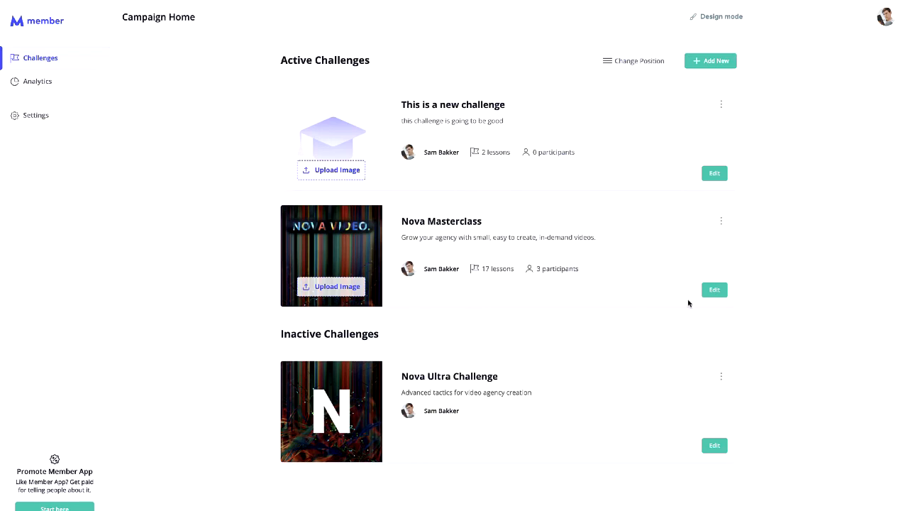
{"action": "left_click", "coordinate": [717, 291]}
{"action": "scroll", "coordinate": [454, 256], "scroll_direction": "down", "scroll_amount": 5}
{"action": "scroll", "coordinate": [453, 256], "scroll_direction": "up", "scroll_amount": 1}
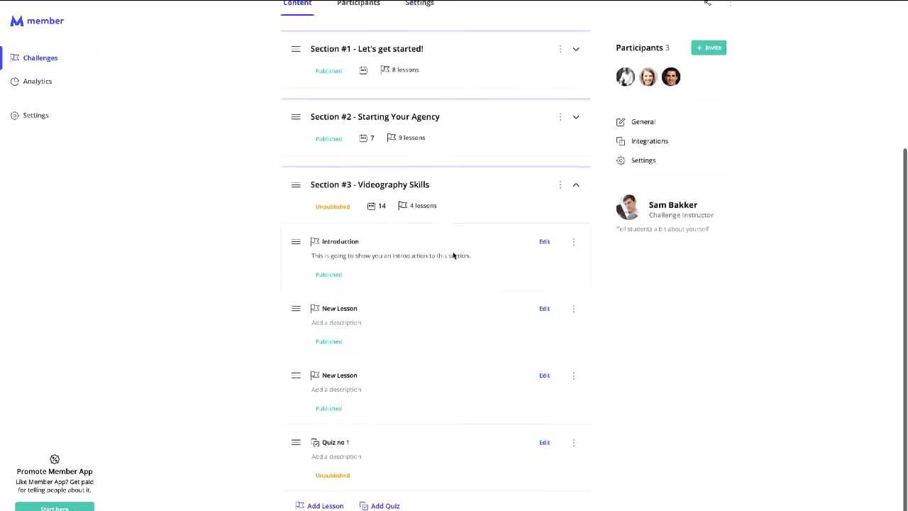
{"action": "scroll", "coordinate": [532, 396], "scroll_direction": "down", "scroll_amount": 1}
- Title the Videography Skills quiz 'Quiz #1' with an 80% pass percentage and continue to questions
{"action": "left_click", "coordinate": [543, 376]}
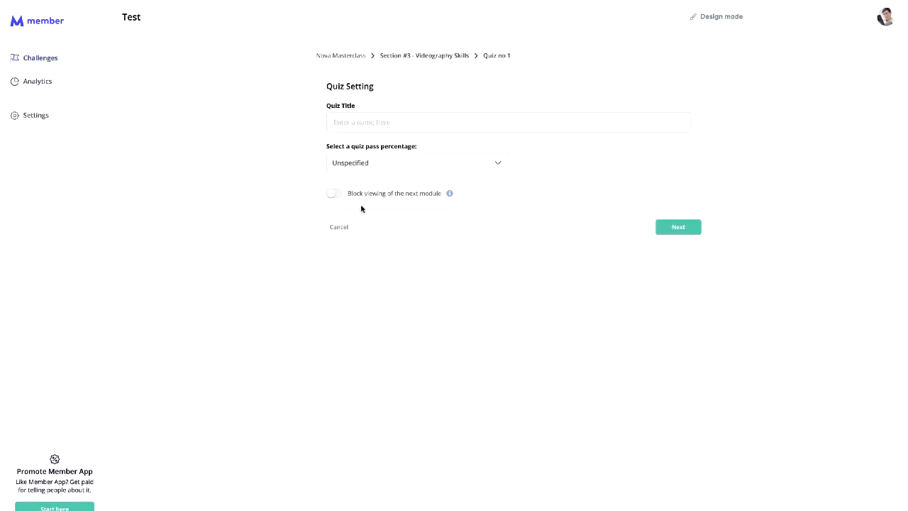
{"action": "left_click", "coordinate": [381, 125]}
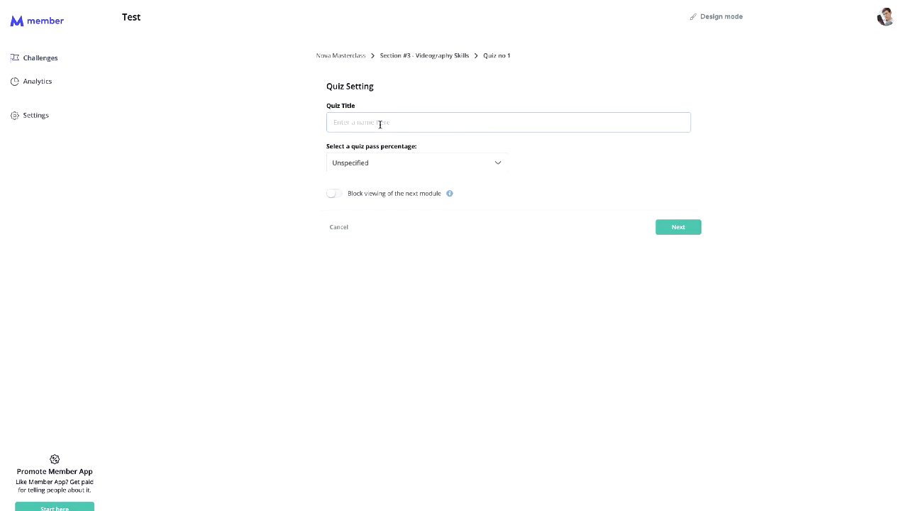
{"action": "type", "text": "Quiz #1"}
{"action": "left_click", "coordinate": [387, 159]}
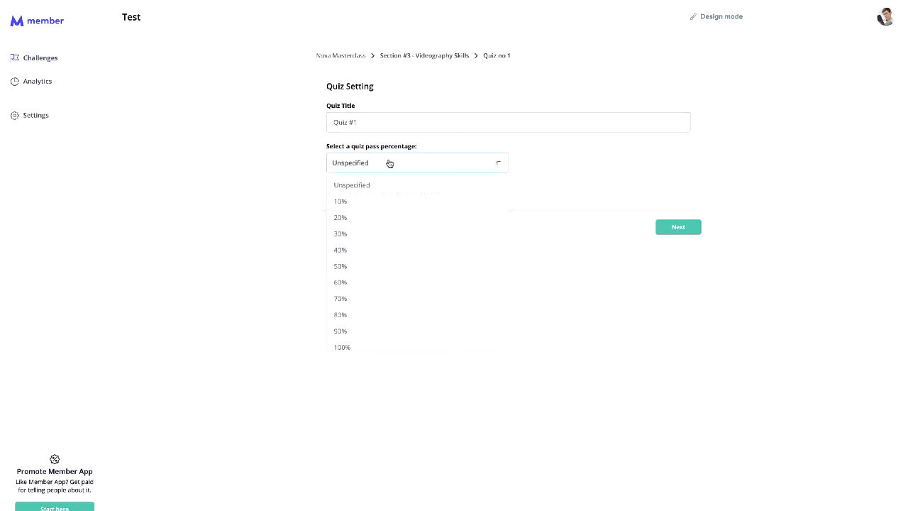
{"action": "left_click", "coordinate": [389, 313]}
{"action": "left_click", "coordinate": [393, 164]}
{"action": "left_click", "coordinate": [388, 314]}
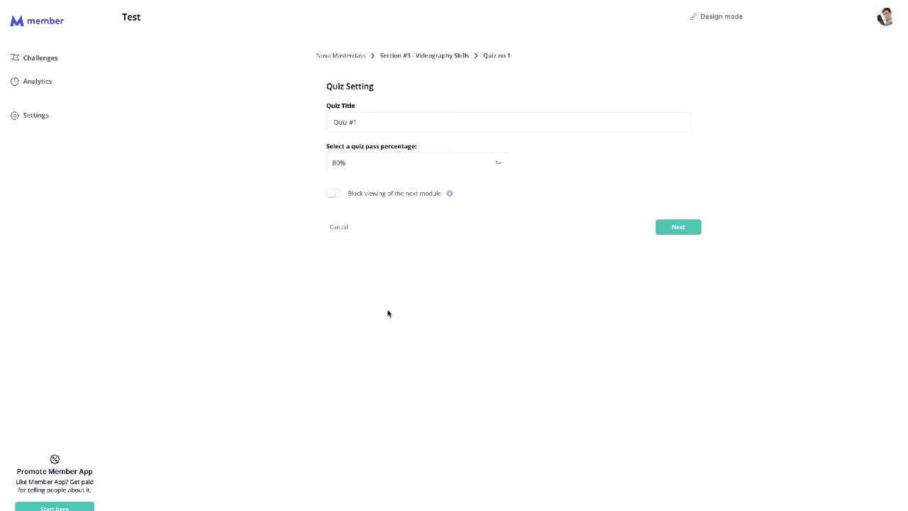
{"action": "left_click", "coordinate": [682, 227]}
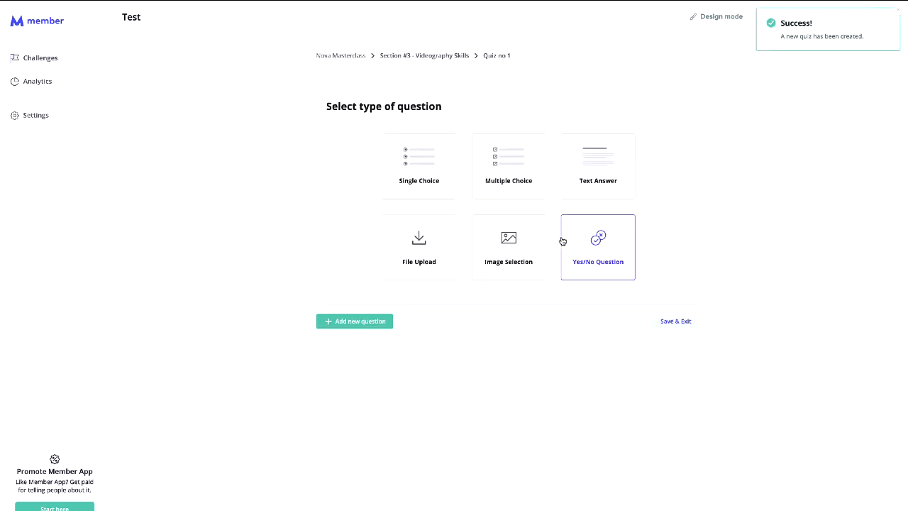
- Add multiple-choice question 'What is 1 + 1' with answers 2, 3, 4, 5, marking 2 correct
{"action": "left_click", "coordinate": [492, 188]}
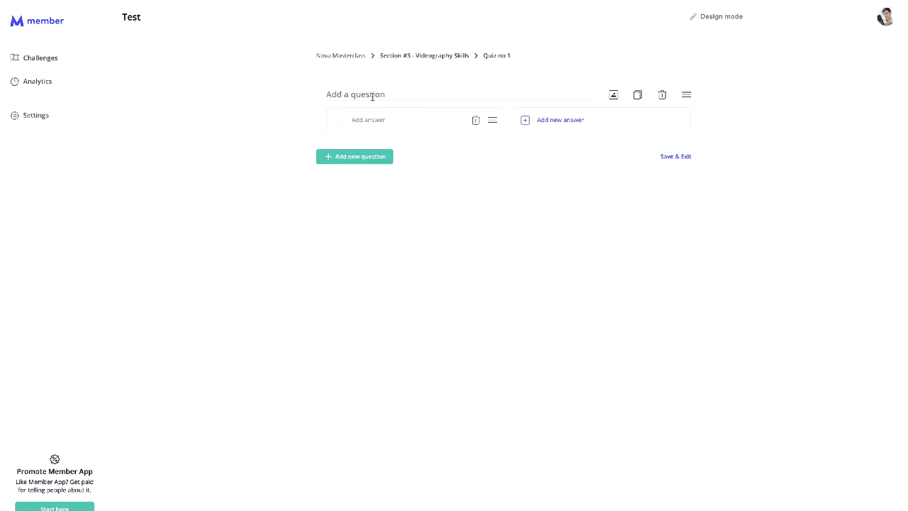
{"action": "type", "text": "What is 1 + 1"}
{"action": "left_click", "coordinate": [389, 121]}
{"action": "type", "text": "2"}
{"action": "left_click", "coordinate": [552, 119]}
{"action": "type", "text": "3"}
{"action": "left_click", "coordinate": [429, 152]}
{"action": "type", "text": "4"}
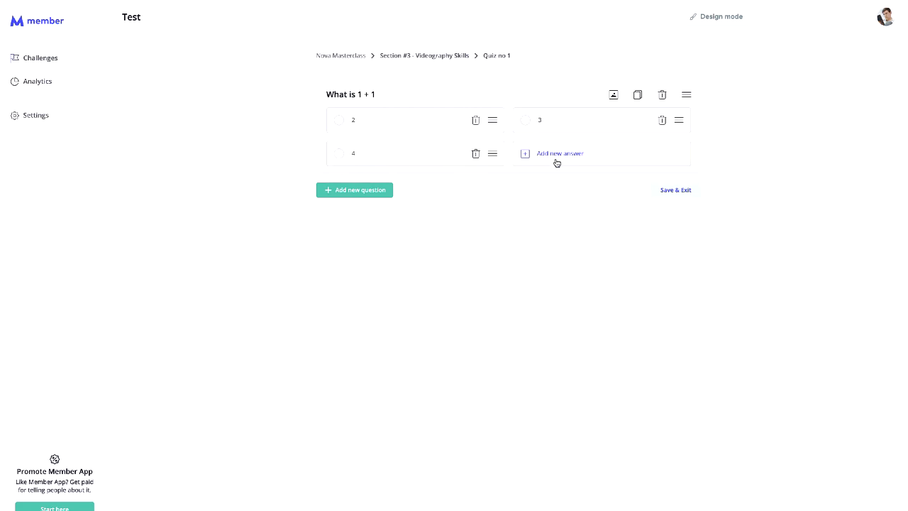
{"action": "left_click", "coordinate": [557, 162]}
{"action": "type", "text": "5"}
{"action": "left_click", "coordinate": [338, 122]}
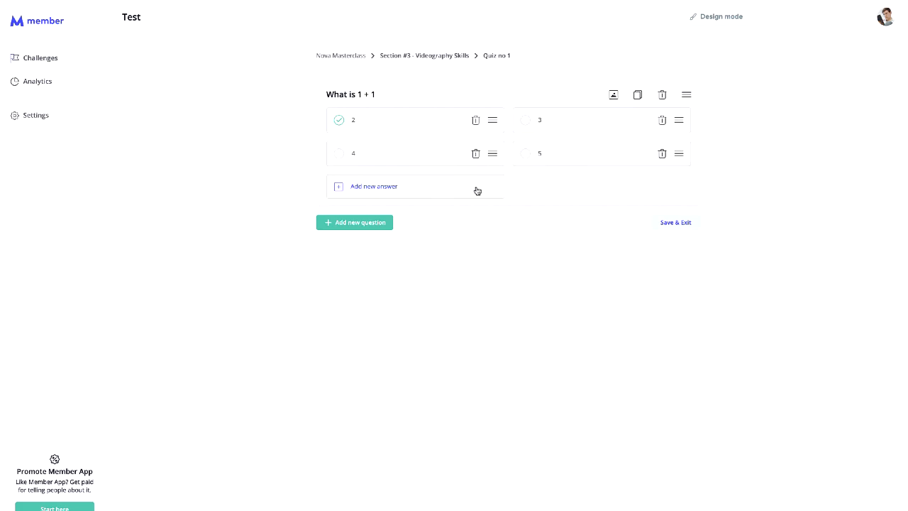
- Draft an image question 'Which one is Sam?', then delete it and save the quiz
{"action": "left_click", "coordinate": [387, 227]}
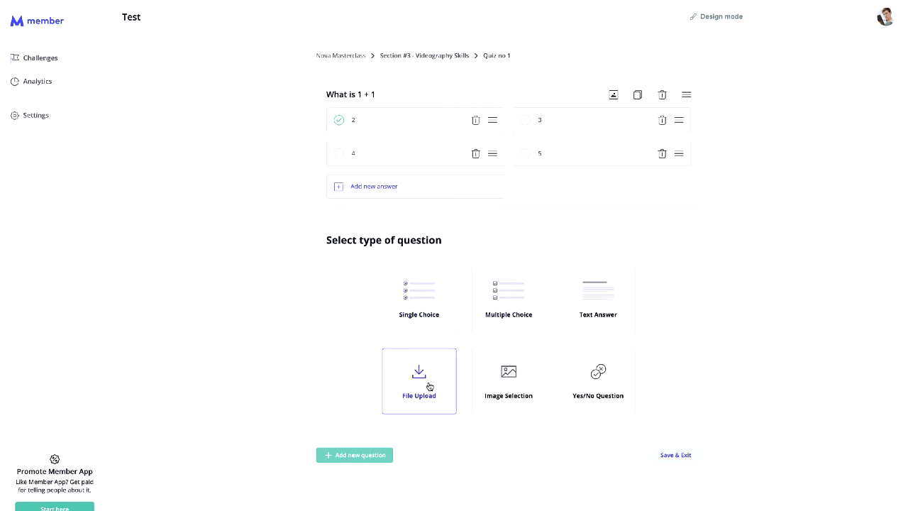
{"action": "left_click", "coordinate": [524, 390]}
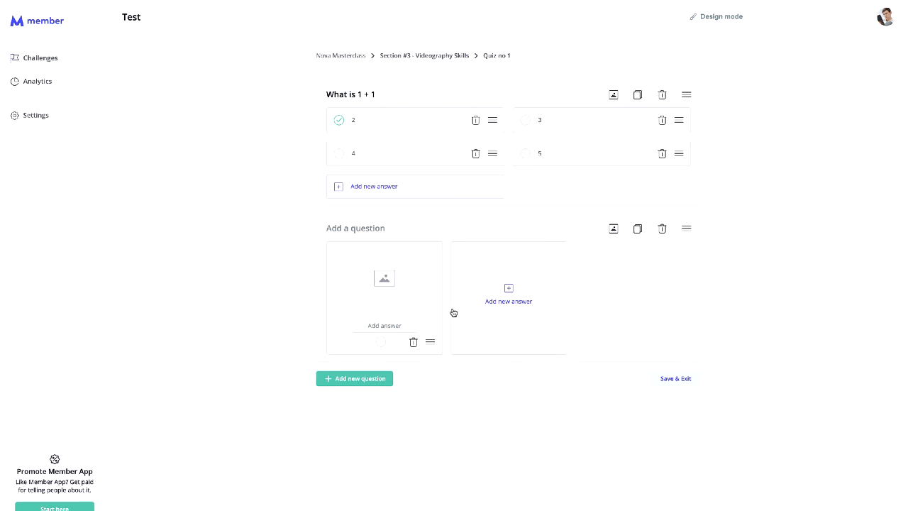
{"action": "left_click", "coordinate": [385, 231]}
{"action": "type", "text": "Which one is Sam?"}
{"action": "left_click", "coordinate": [538, 288]}
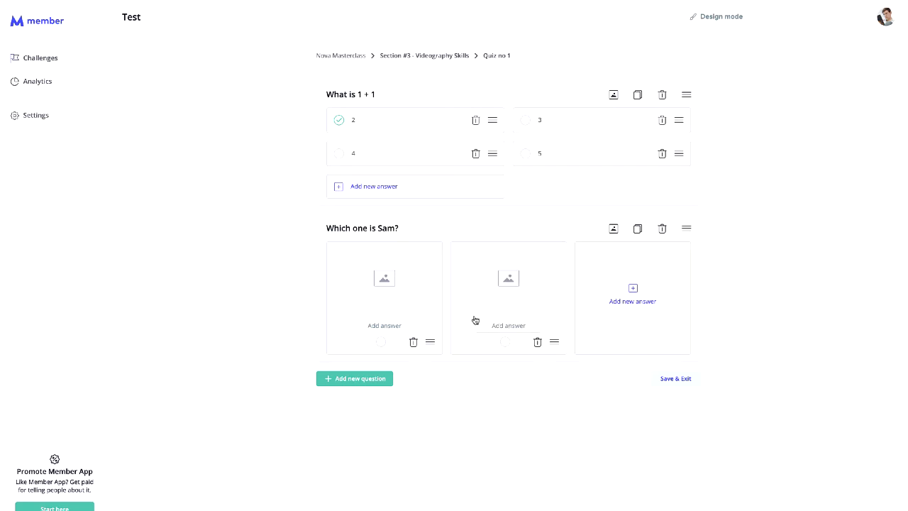
{"action": "left_click", "coordinate": [663, 230]}
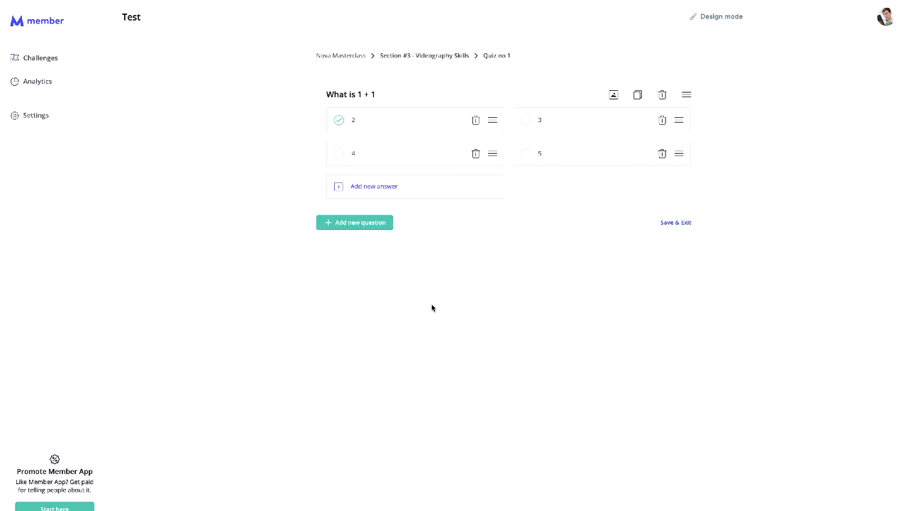
{"action": "left_click", "coordinate": [680, 224]}
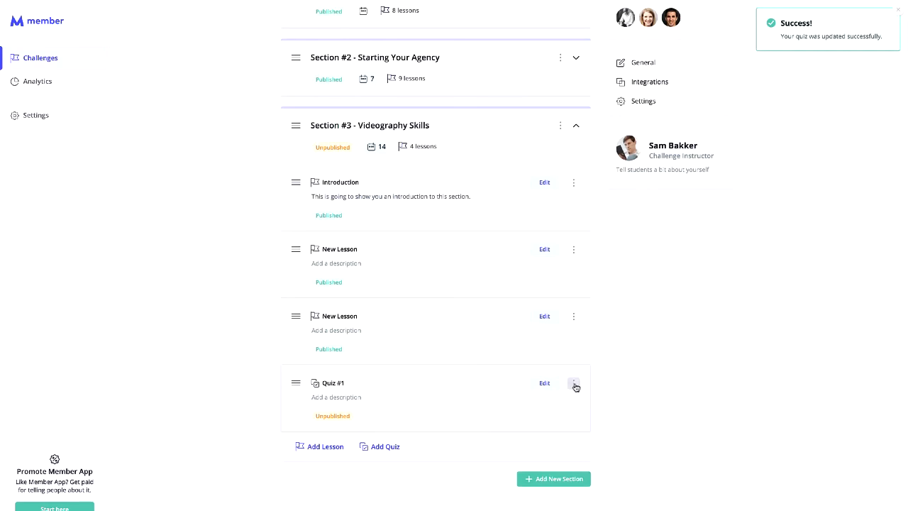
- Publish Quiz #1, preview it in Design mode, then go to the campaigns list via the account menu
{"action": "left_click", "coordinate": [574, 384]}
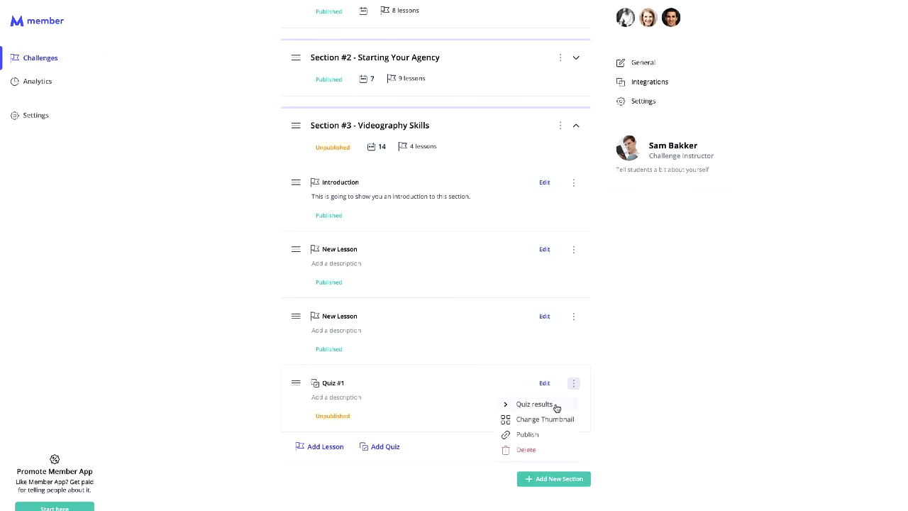
{"action": "left_click", "coordinate": [551, 433]}
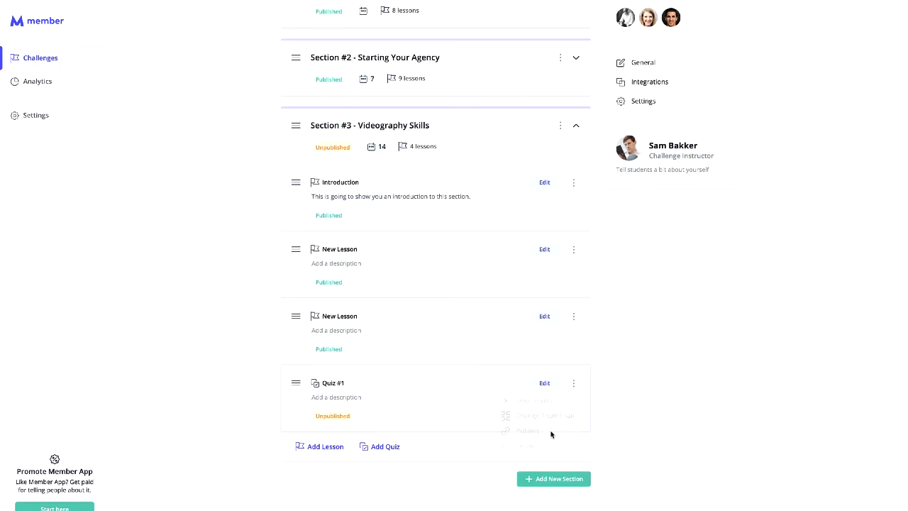
{"action": "left_click", "coordinate": [545, 373]}
{"action": "left_click", "coordinate": [719, 24]}
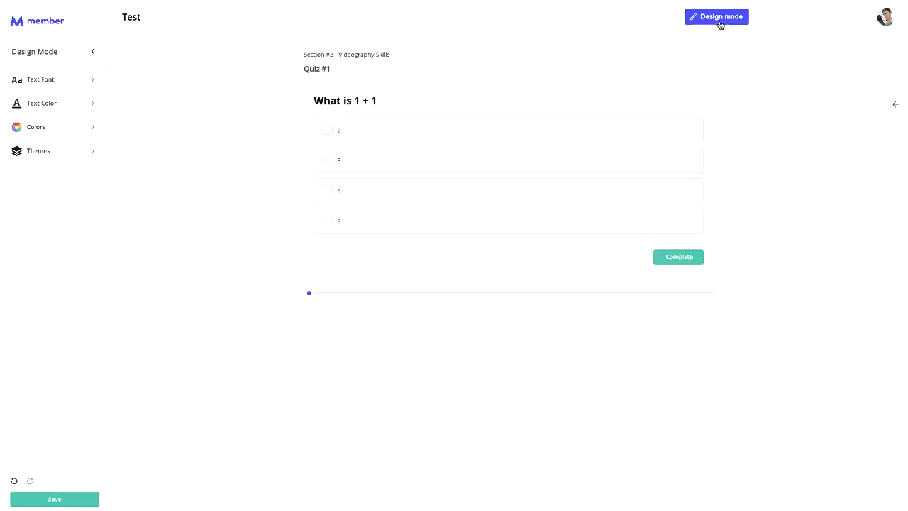
{"action": "mouse_move", "coordinate": [310, 294]}
{"action": "left_click", "coordinate": [886, 20]}
{"action": "left_click", "coordinate": [827, 133]}
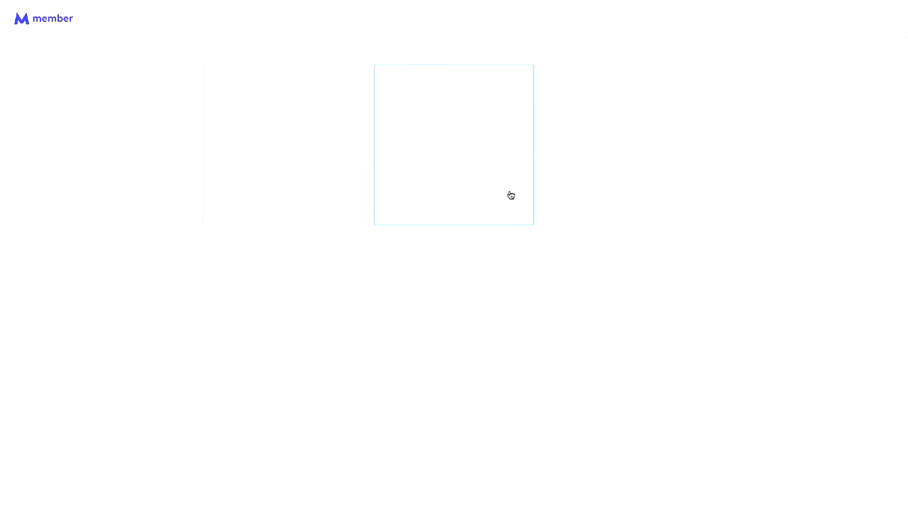